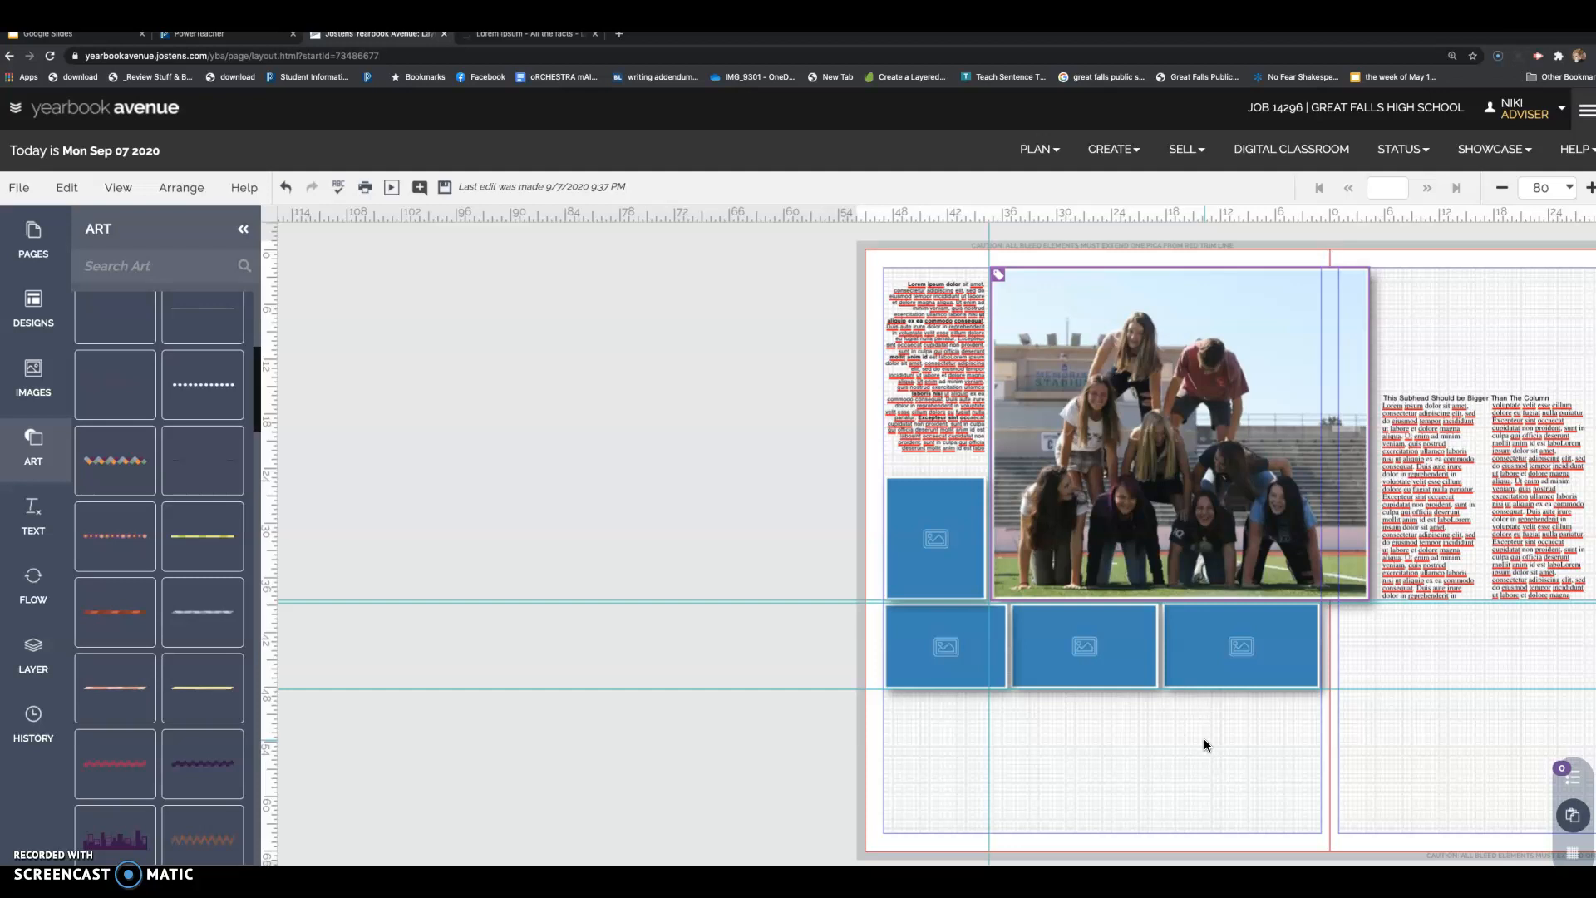
- Add a square shape under the lower row of image frames on the left page and enlarge it from the left margin
click(33, 383)
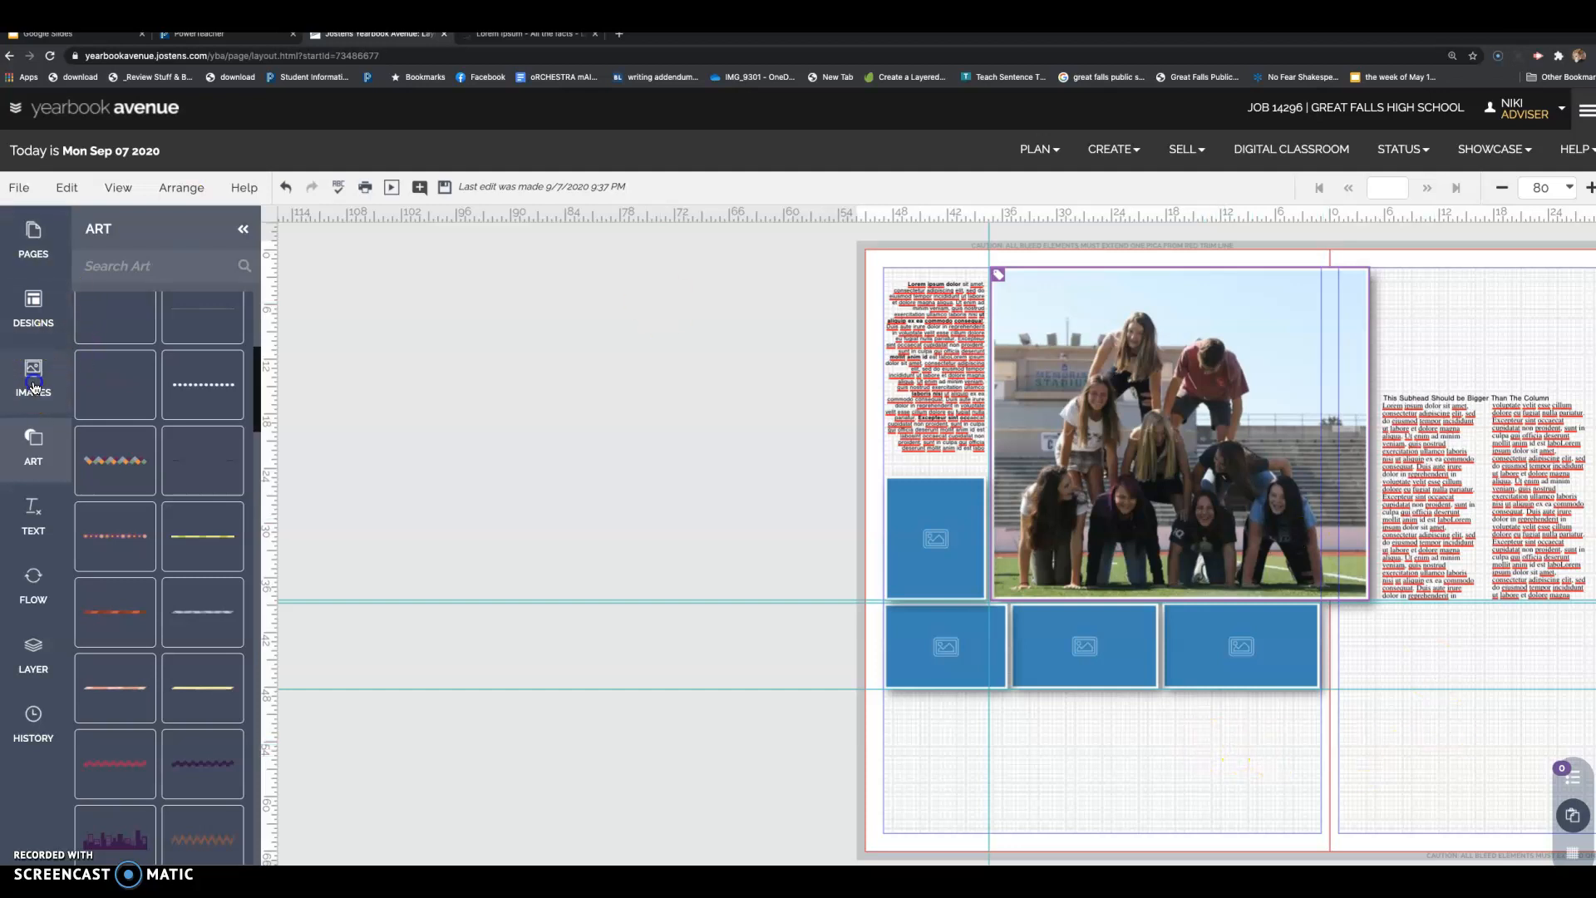
click(34, 441)
click(138, 447)
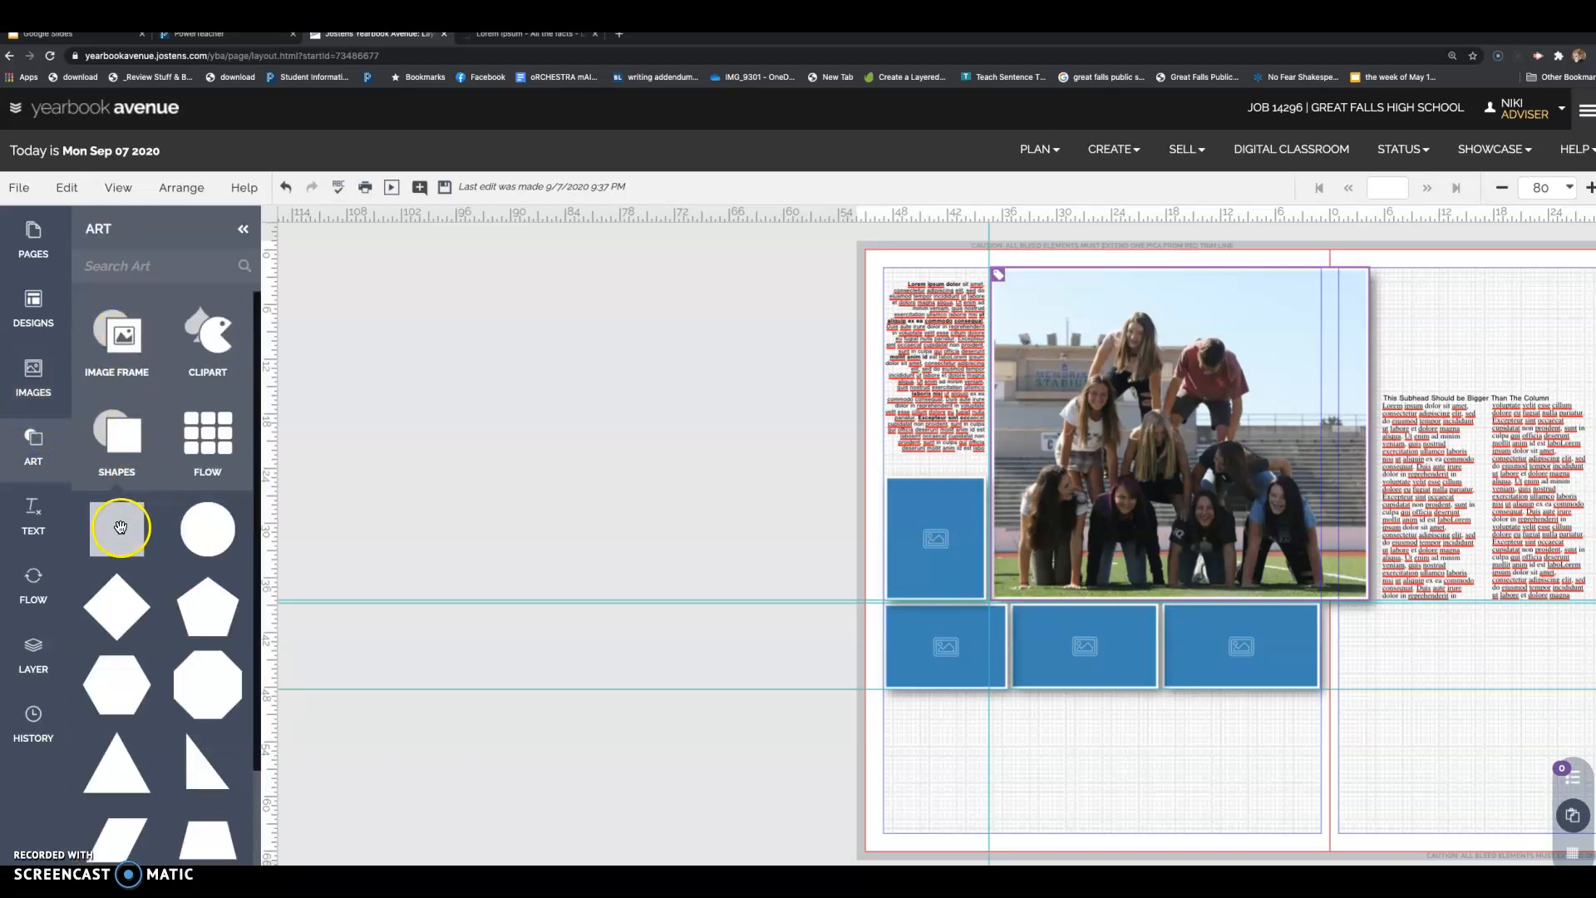
drag(147, 543, 925, 738)
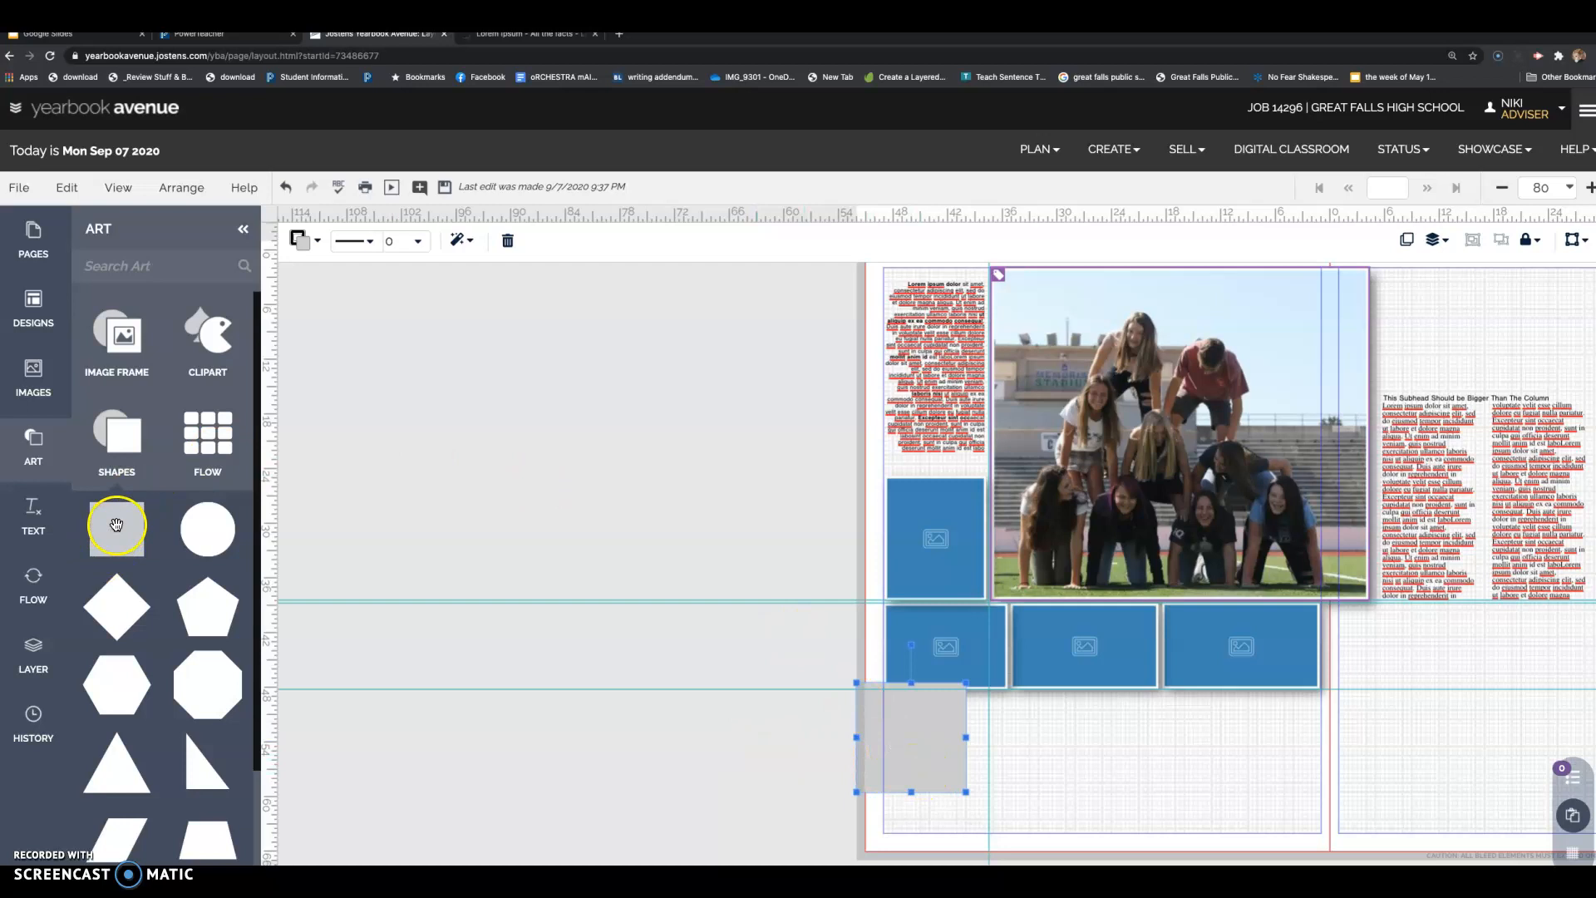
drag(945, 756, 1043, 835)
click(1086, 773)
click(943, 774)
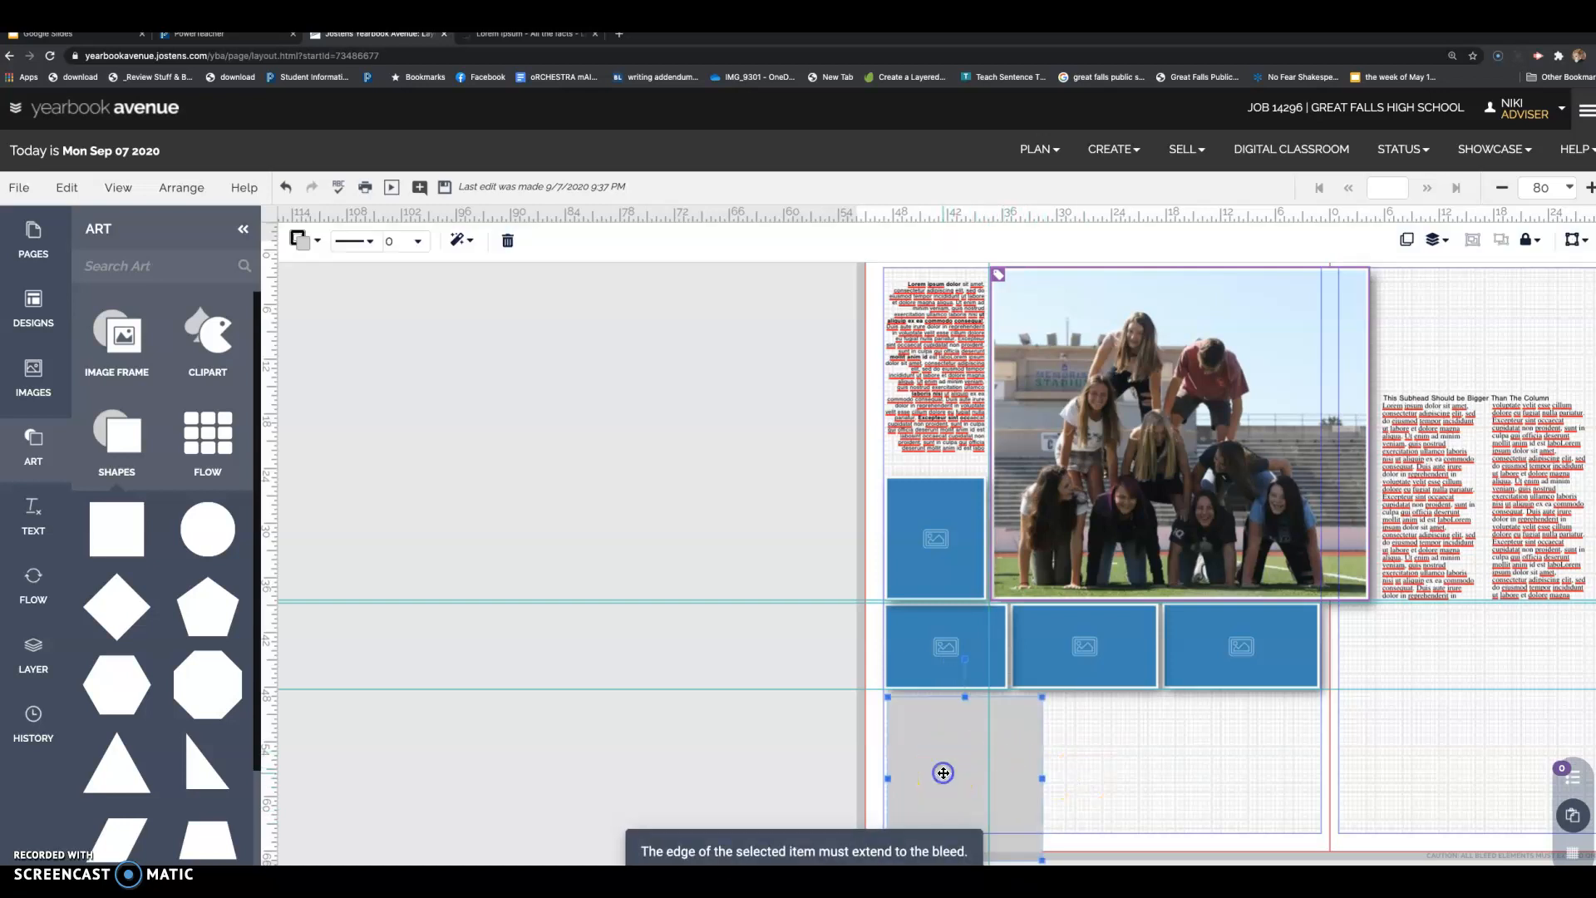
- Fill the square with the first dark blue color of the Spicy palette
click(299, 241)
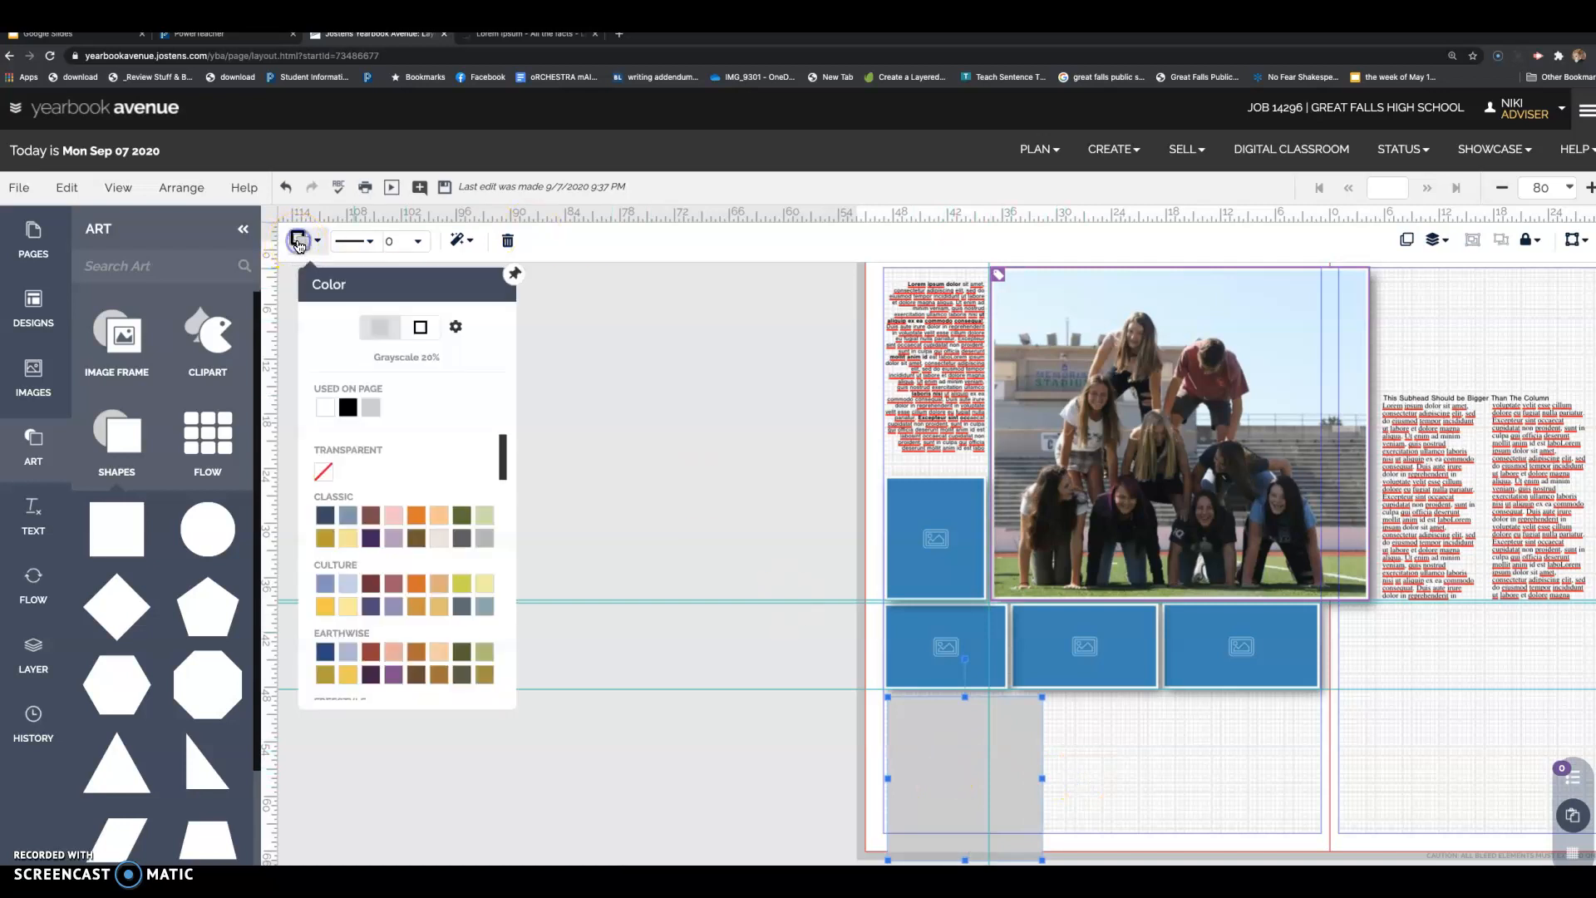
scroll(349, 582, down, 4)
click(348, 613)
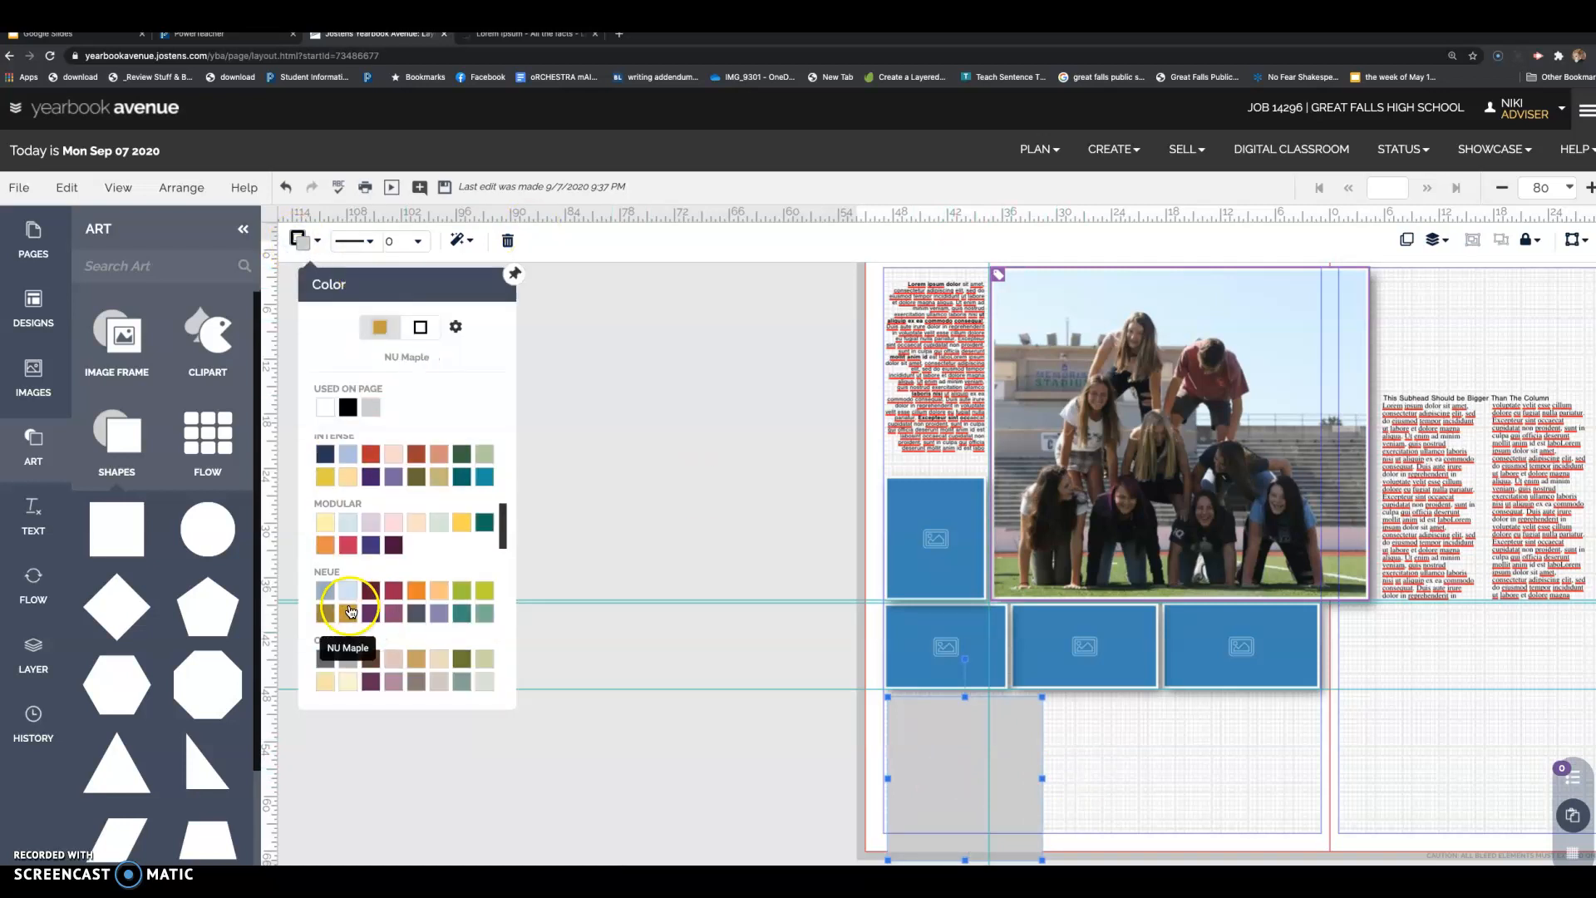
scroll(349, 614, down, 4)
scroll(369, 594, down, 1)
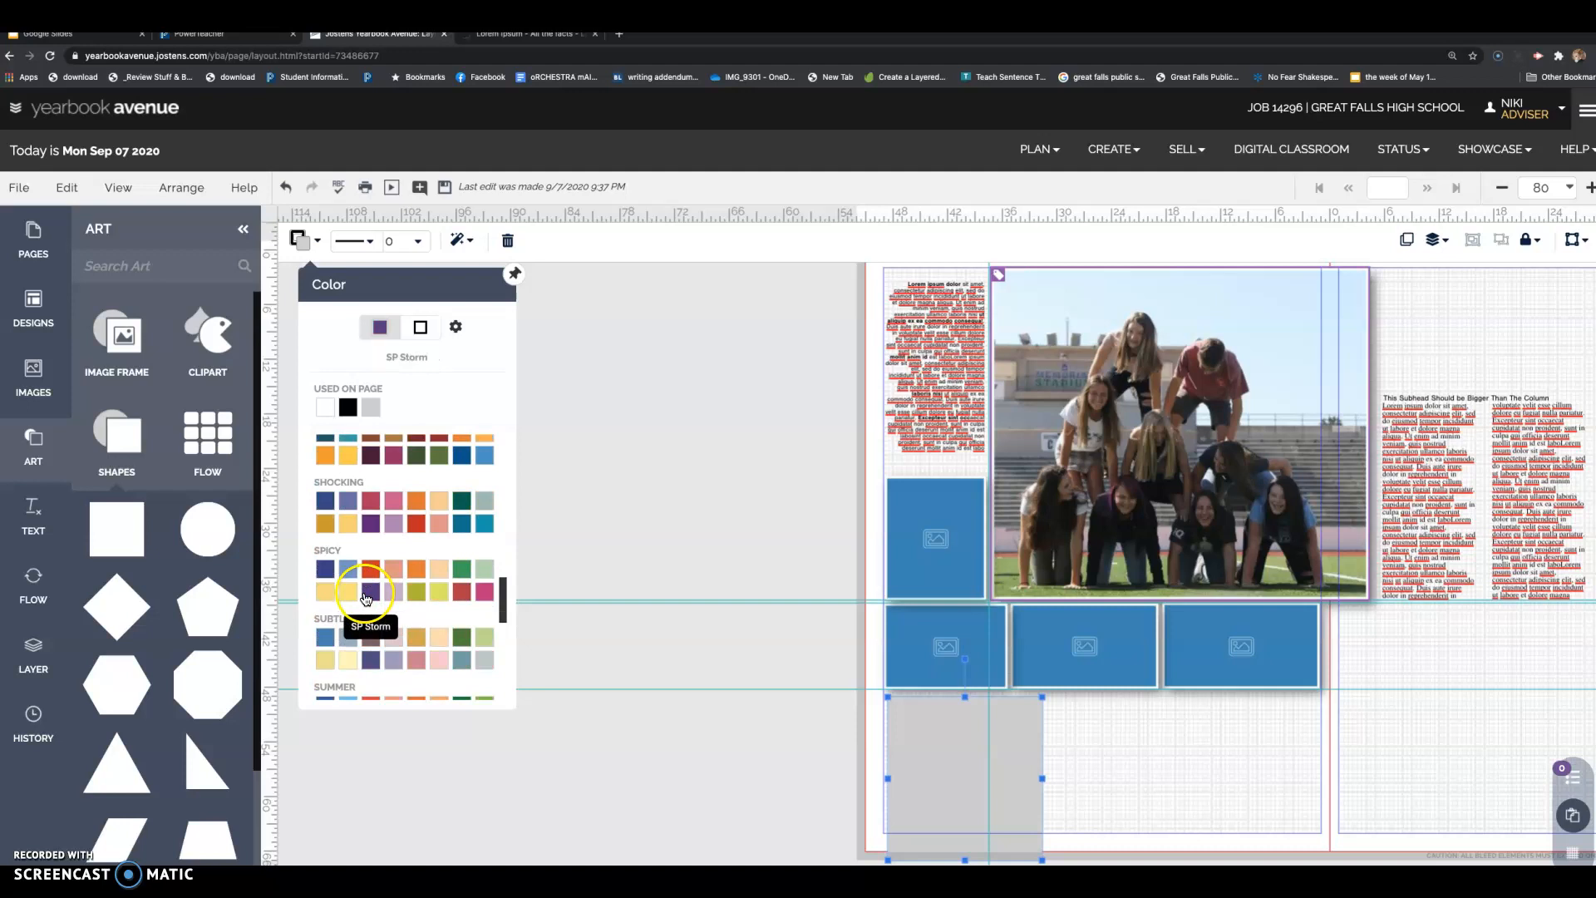
click(324, 569)
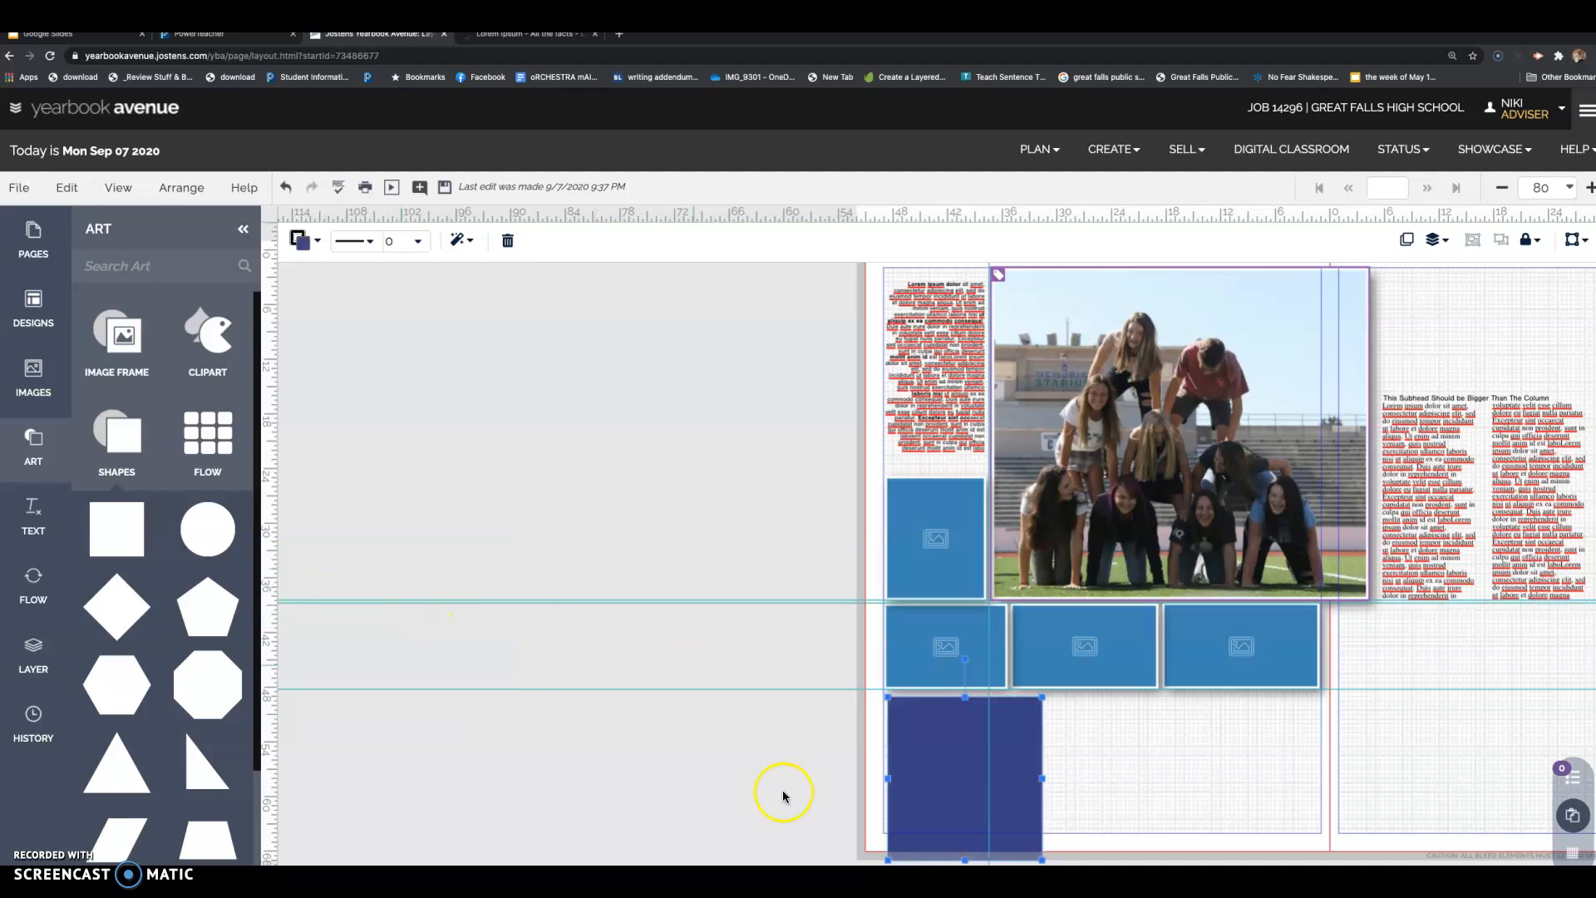
- Align the blue shape with the left page margin and shorten it so its lower edge meets the bottom margin
drag(965, 861, 946, 791)
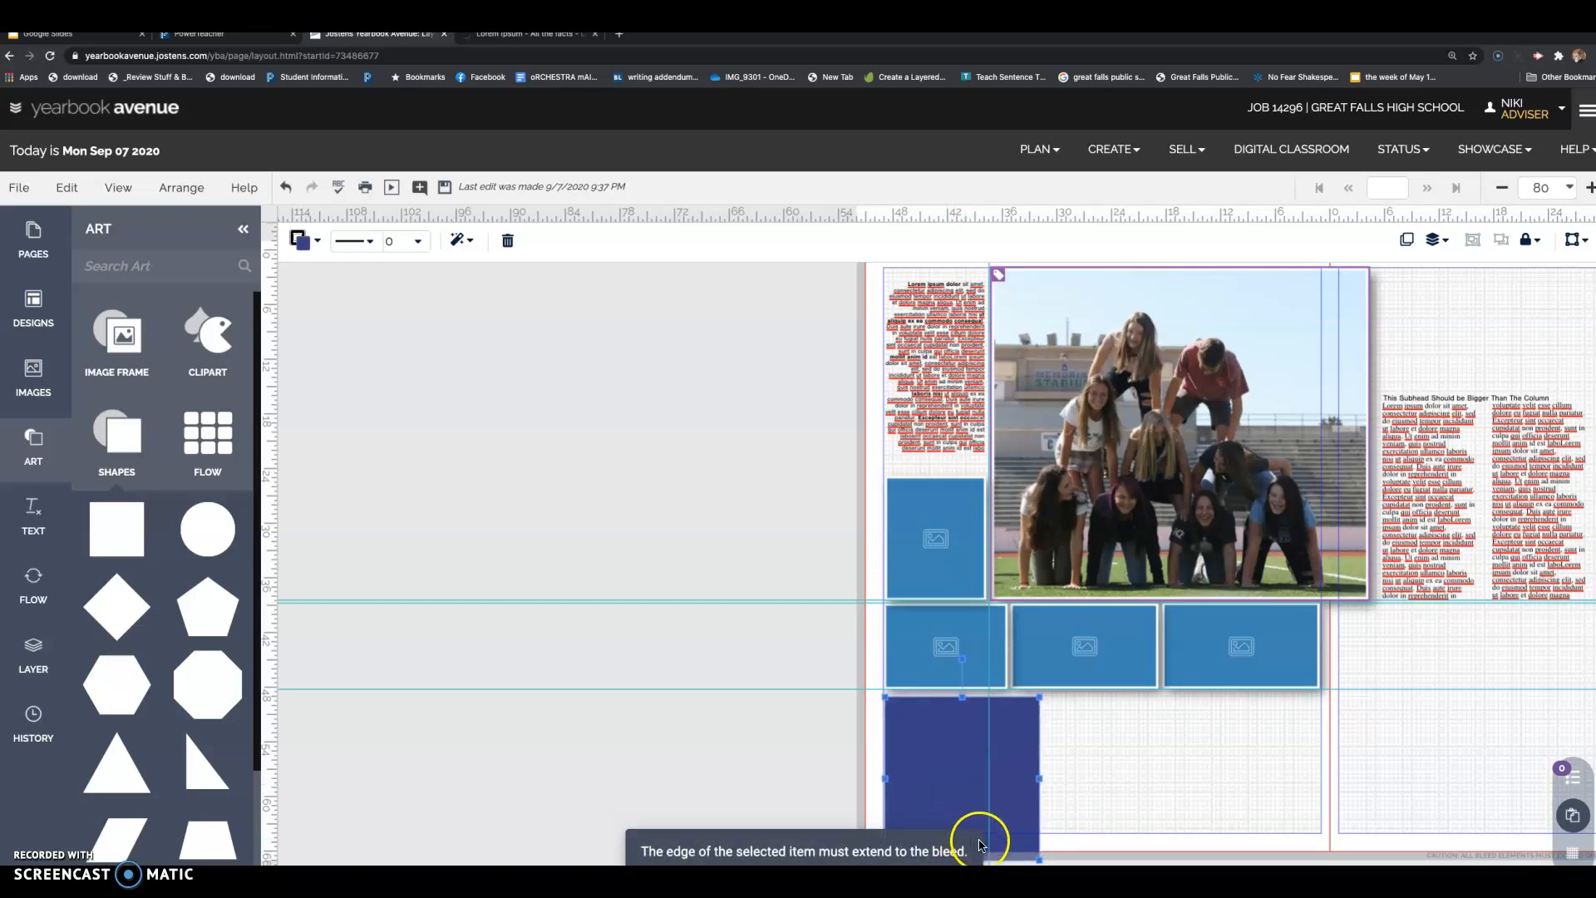
click(1086, 828)
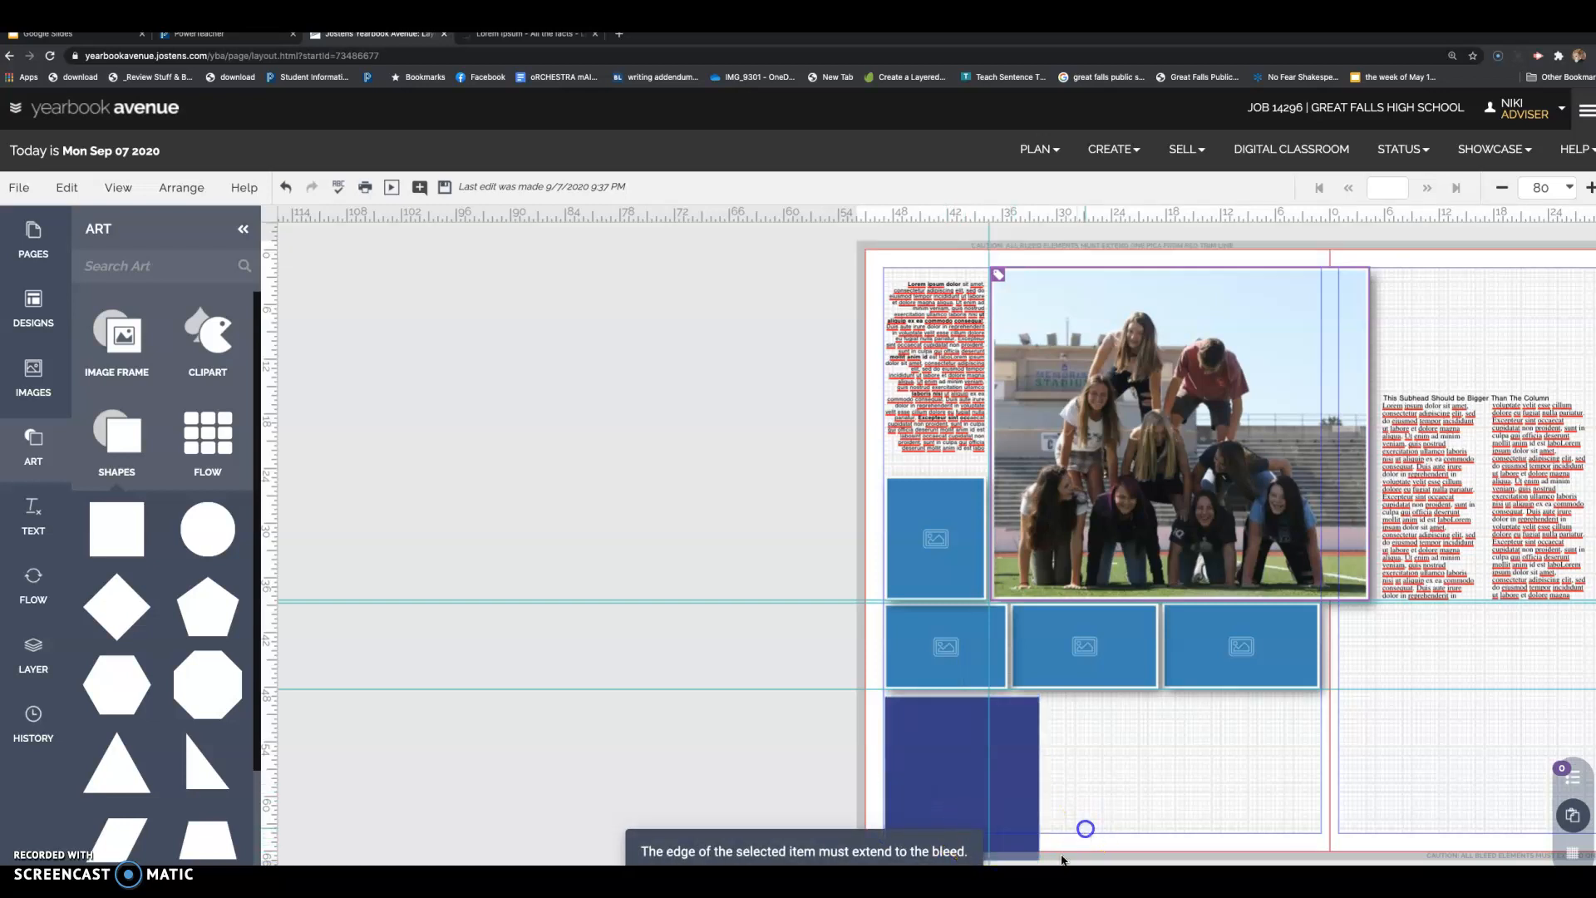
click(1018, 851)
drag(963, 859, 960, 831)
click(925, 766)
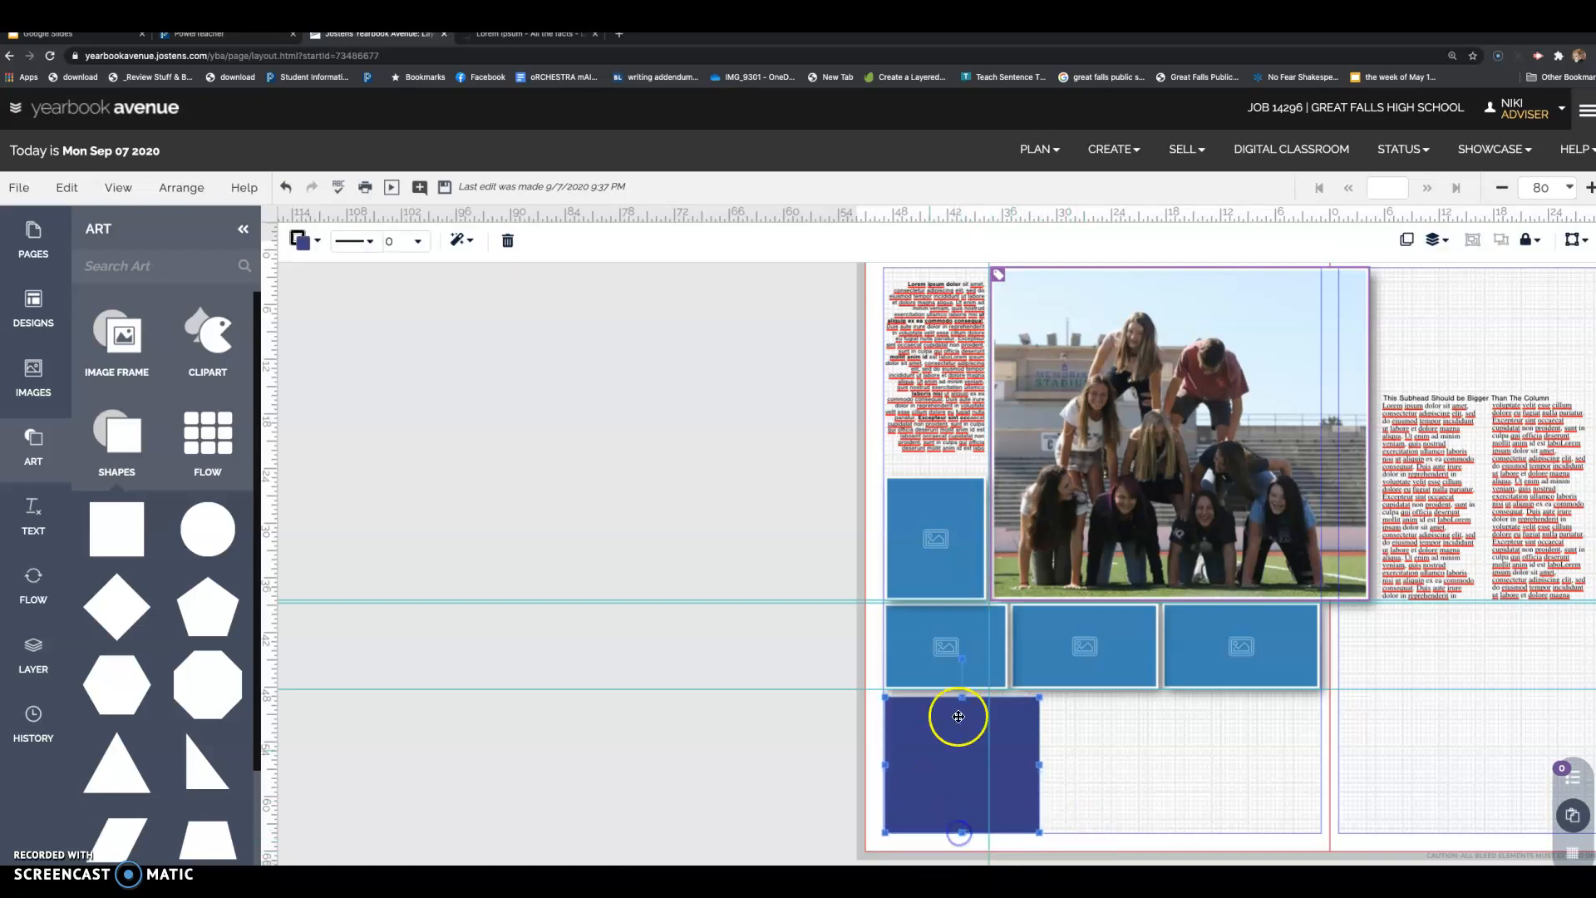
- Give the blue shape 39 transparency, 42 tint and a rounded corner value of 24
click(461, 240)
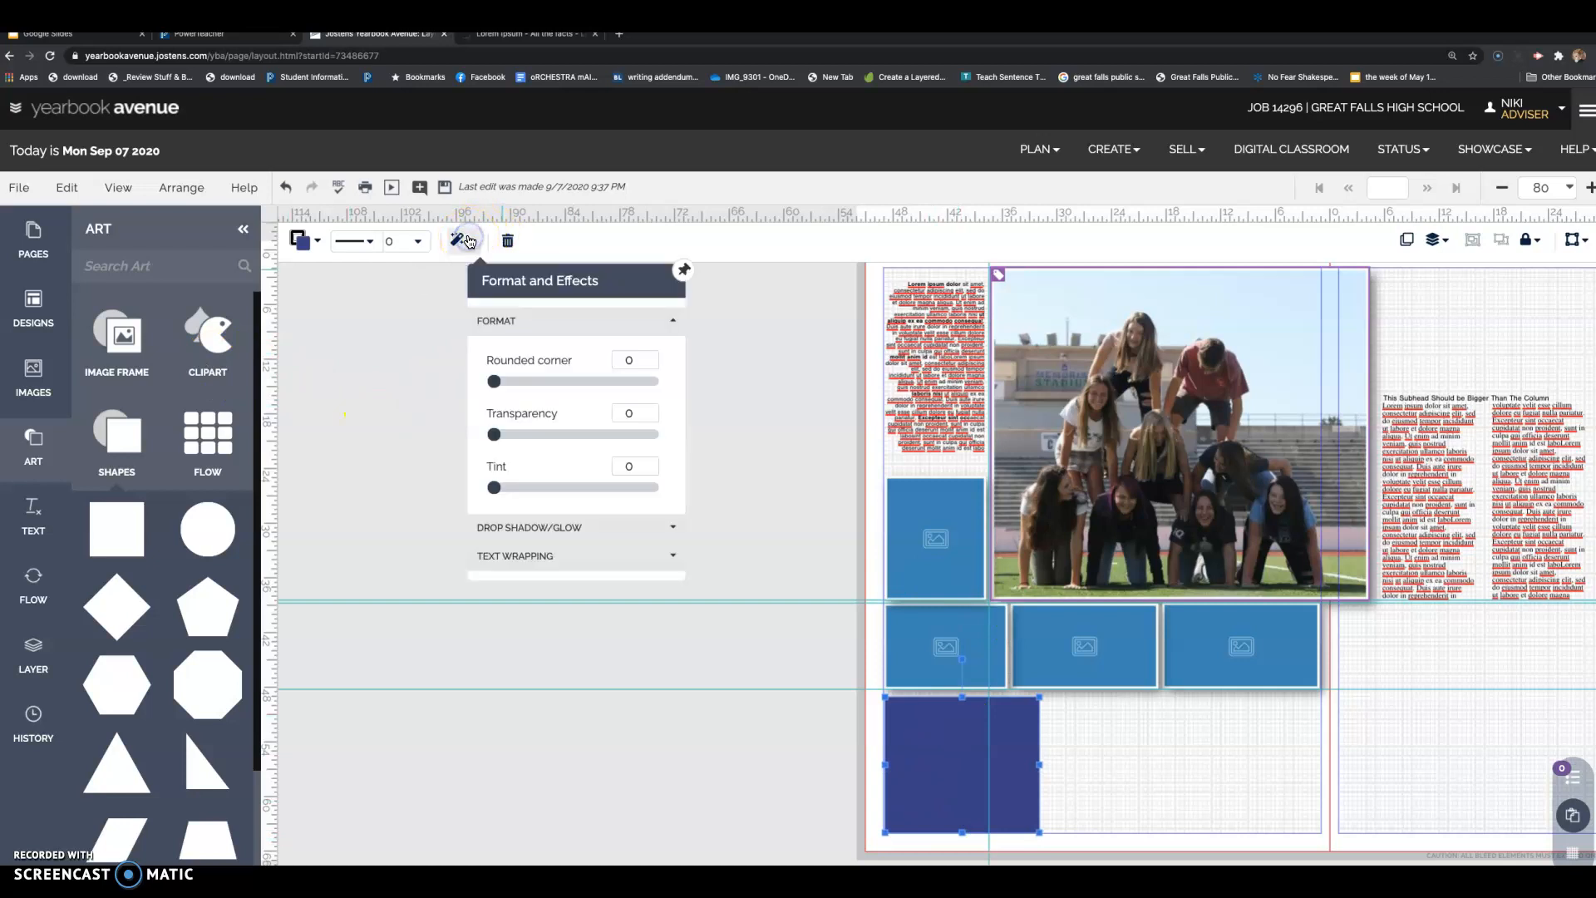
drag(494, 433, 562, 434)
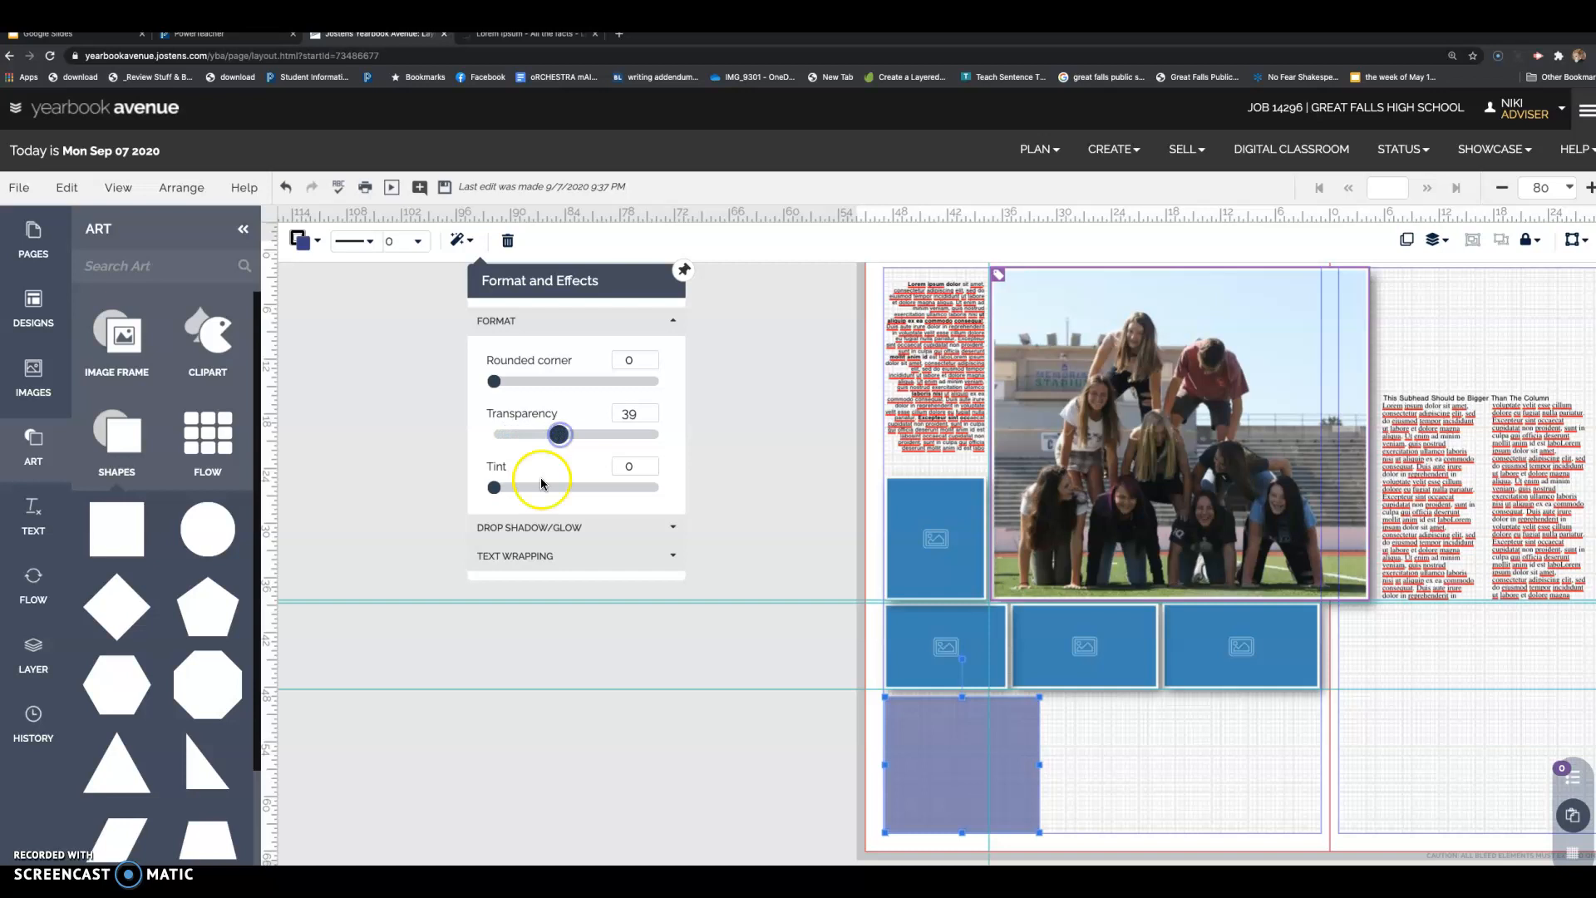
drag(495, 487, 564, 487)
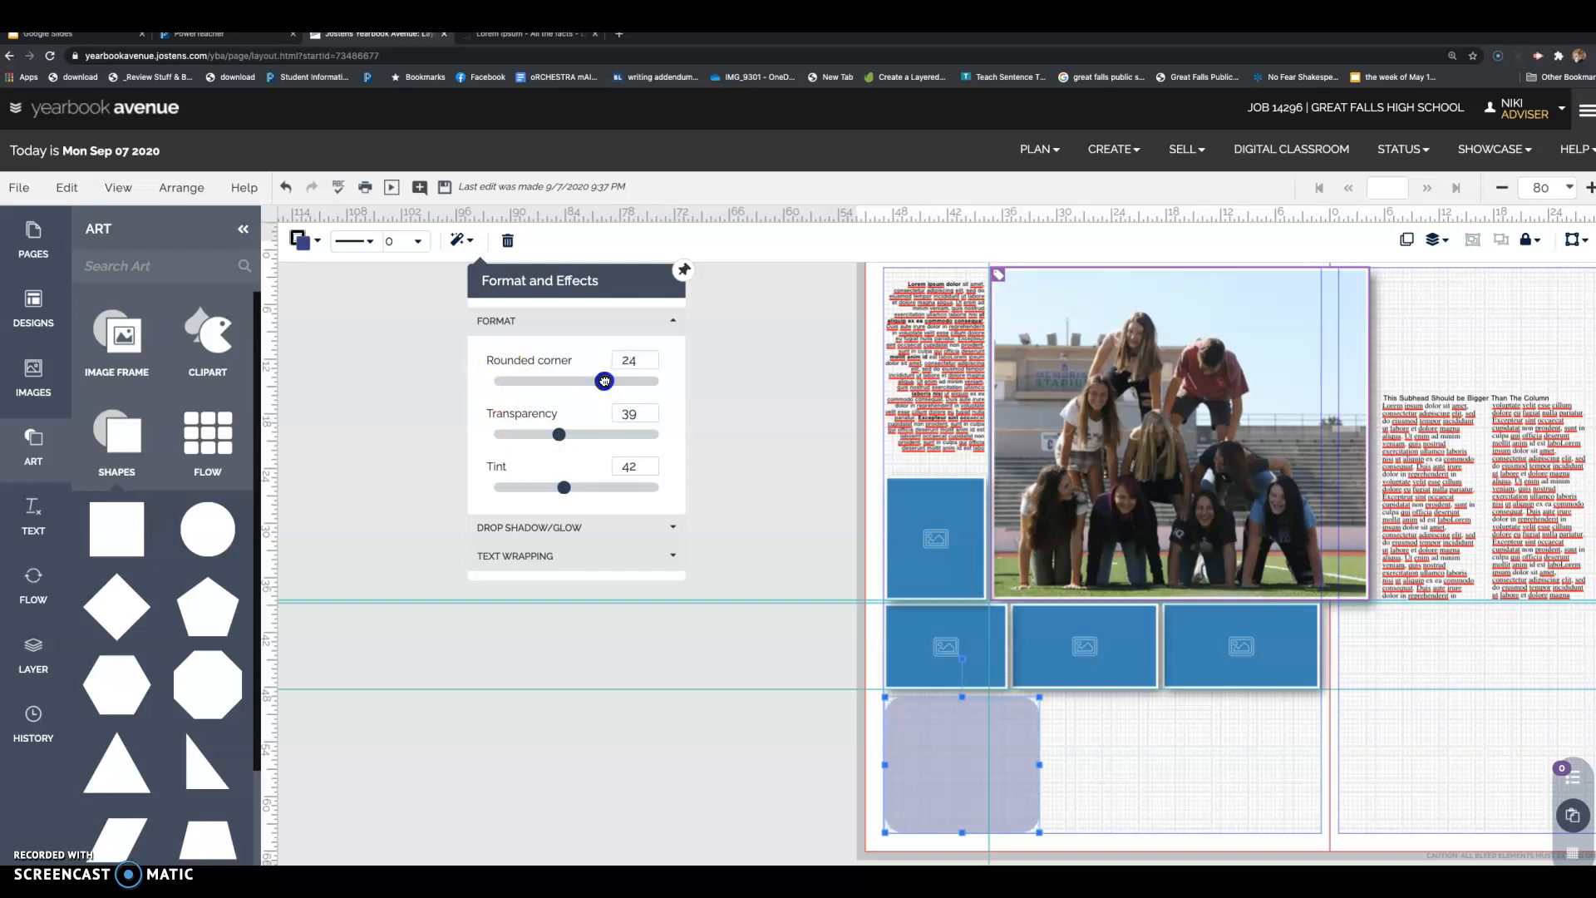
click(559, 637)
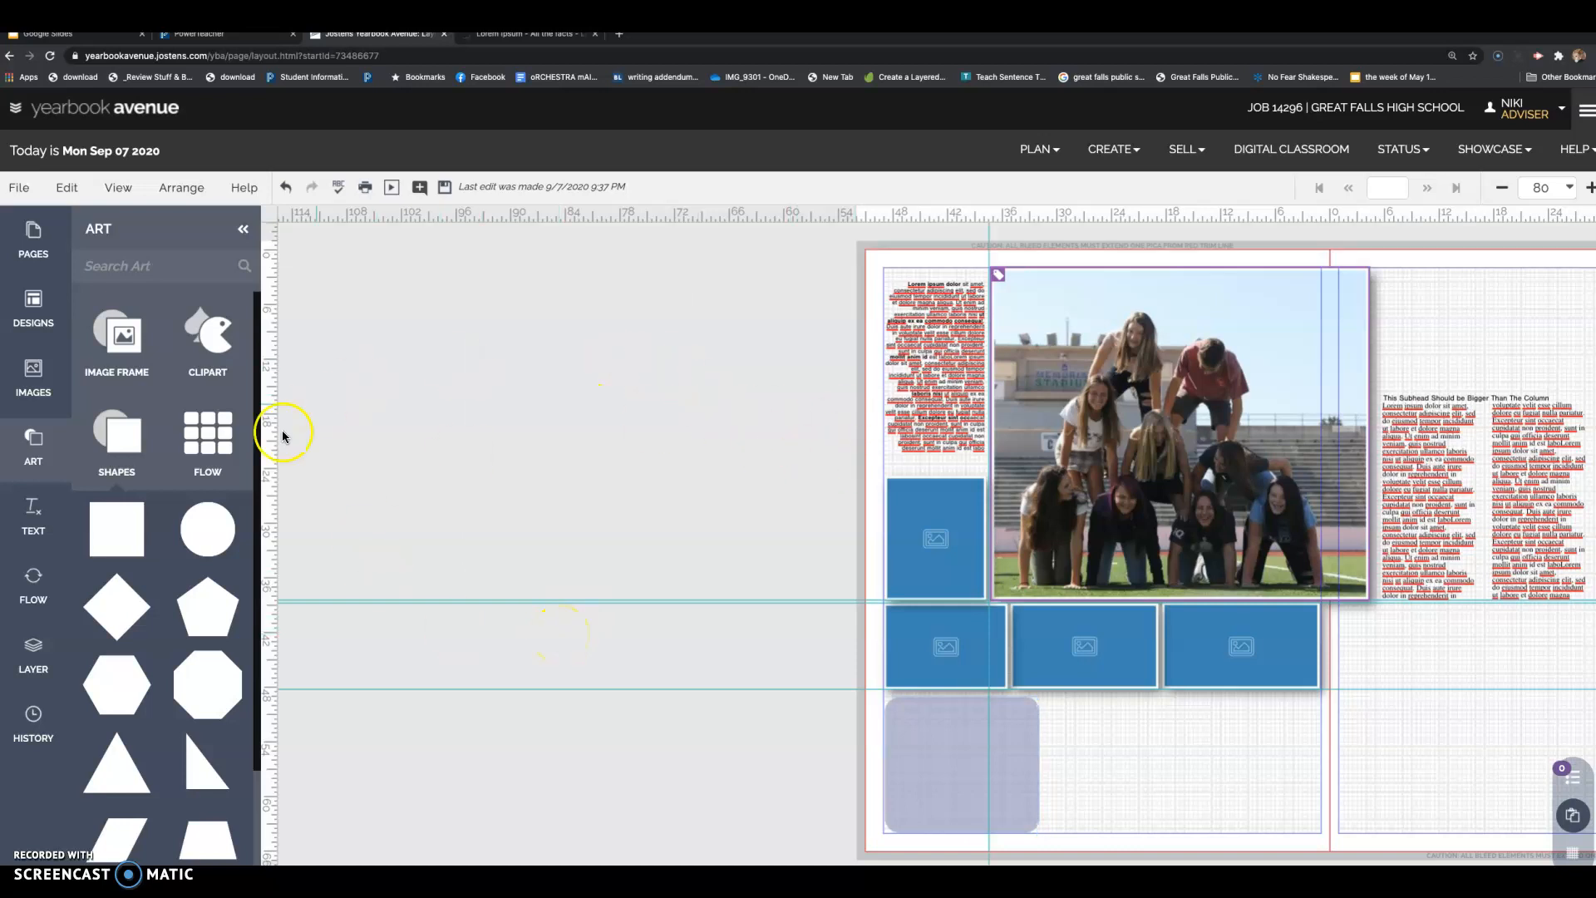
- Place a rectangular image frame over the upper part of the rounded shape, sized slightly narrower than the shape
click(33, 373)
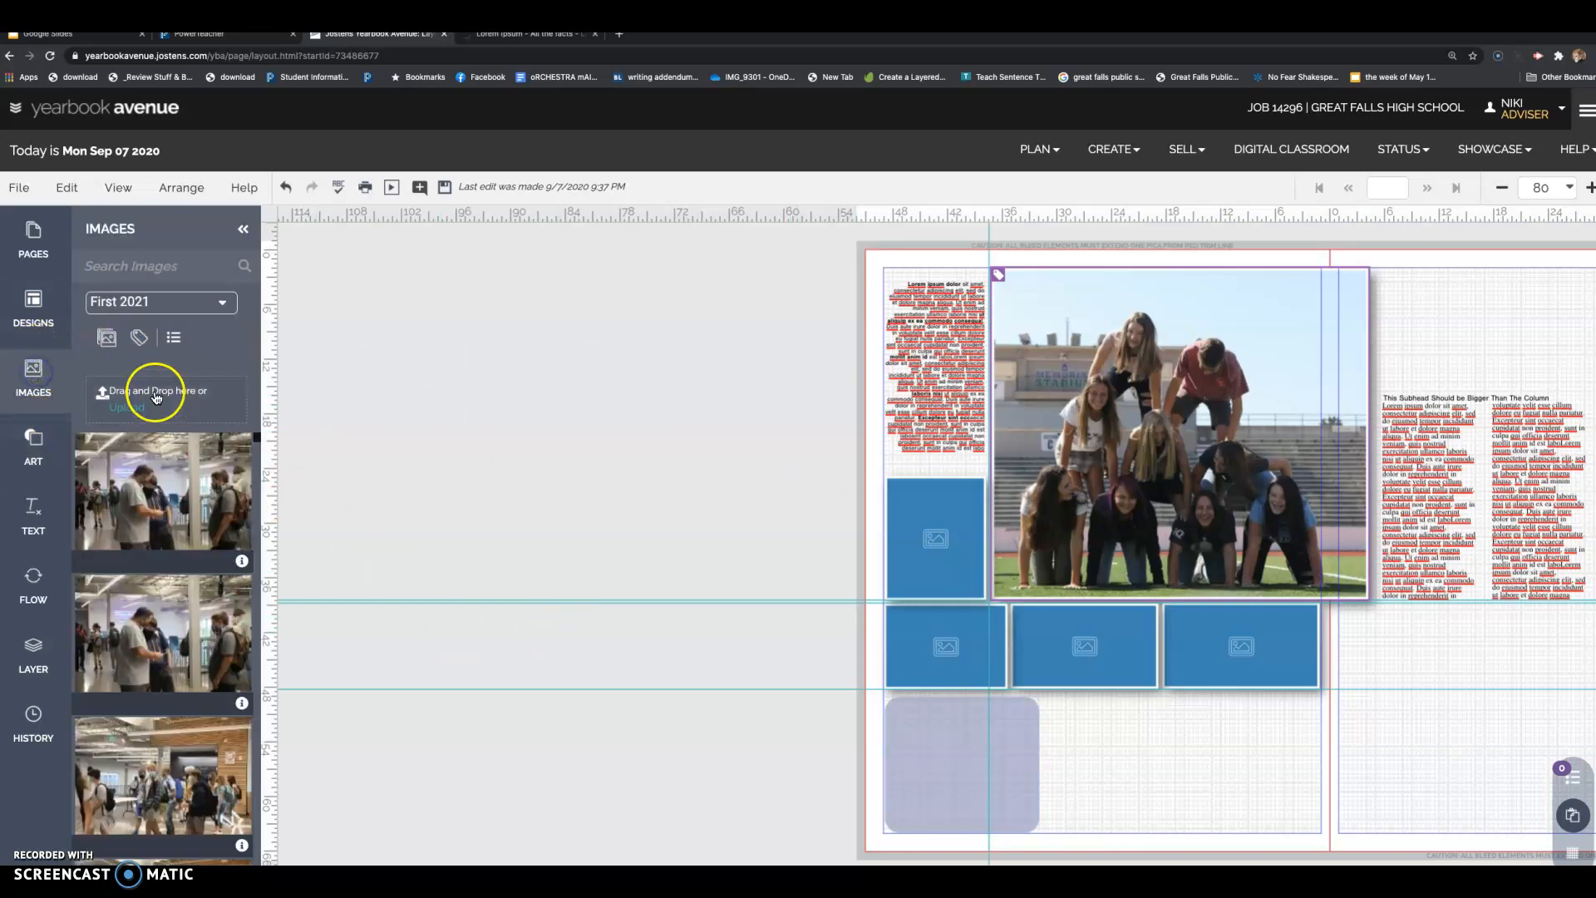
click(38, 441)
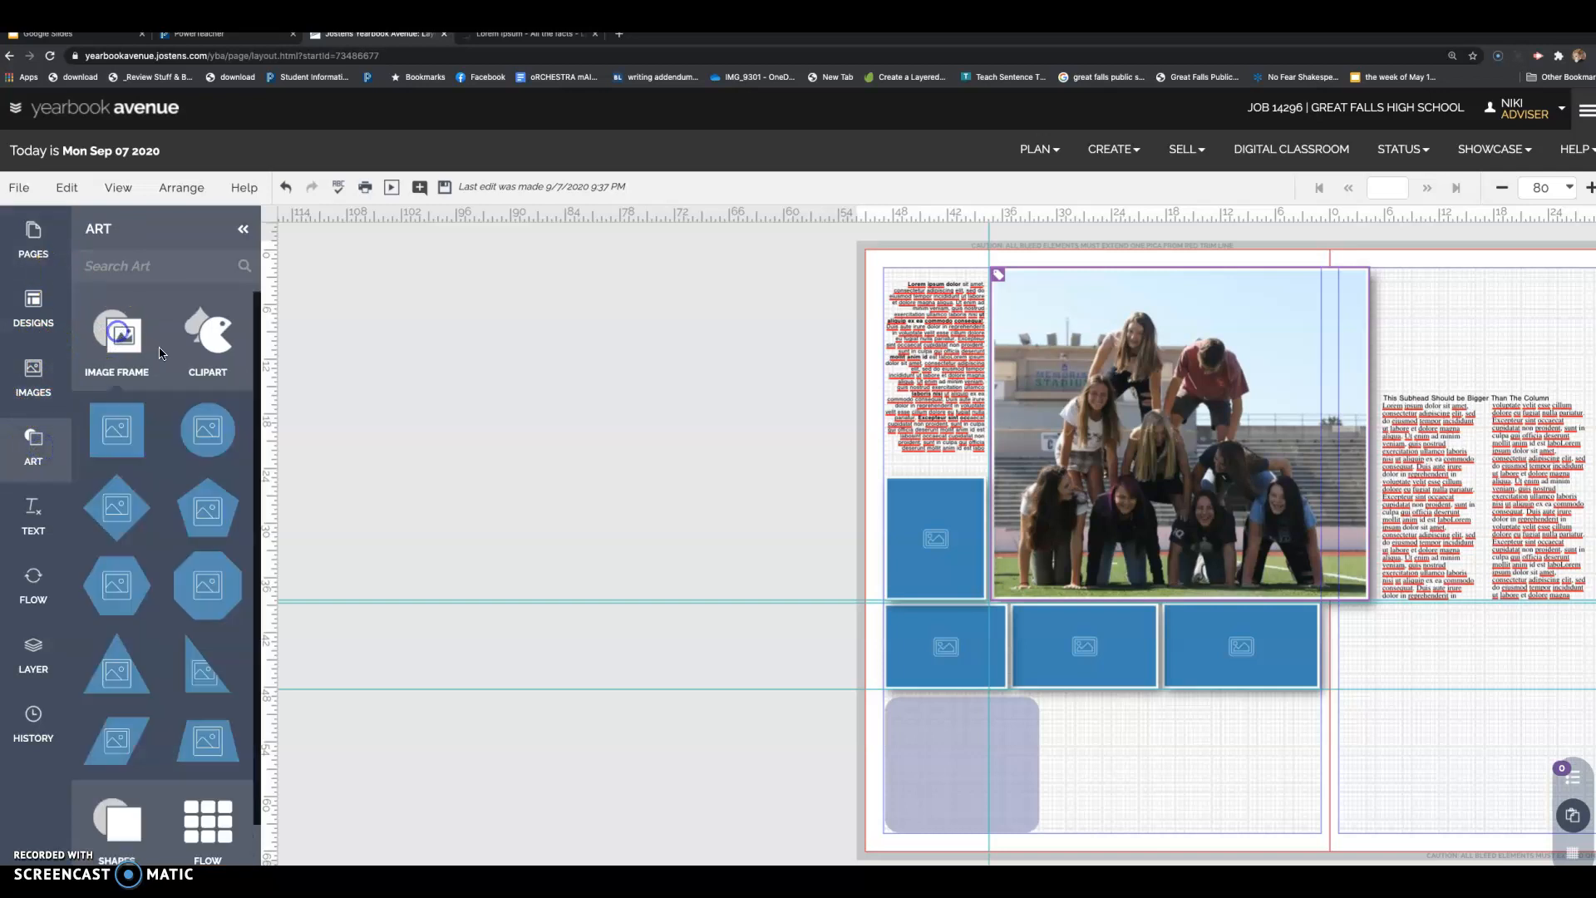
drag(127, 436, 959, 725)
drag(1012, 803, 1021, 756)
drag(921, 745, 957, 775)
click(1137, 787)
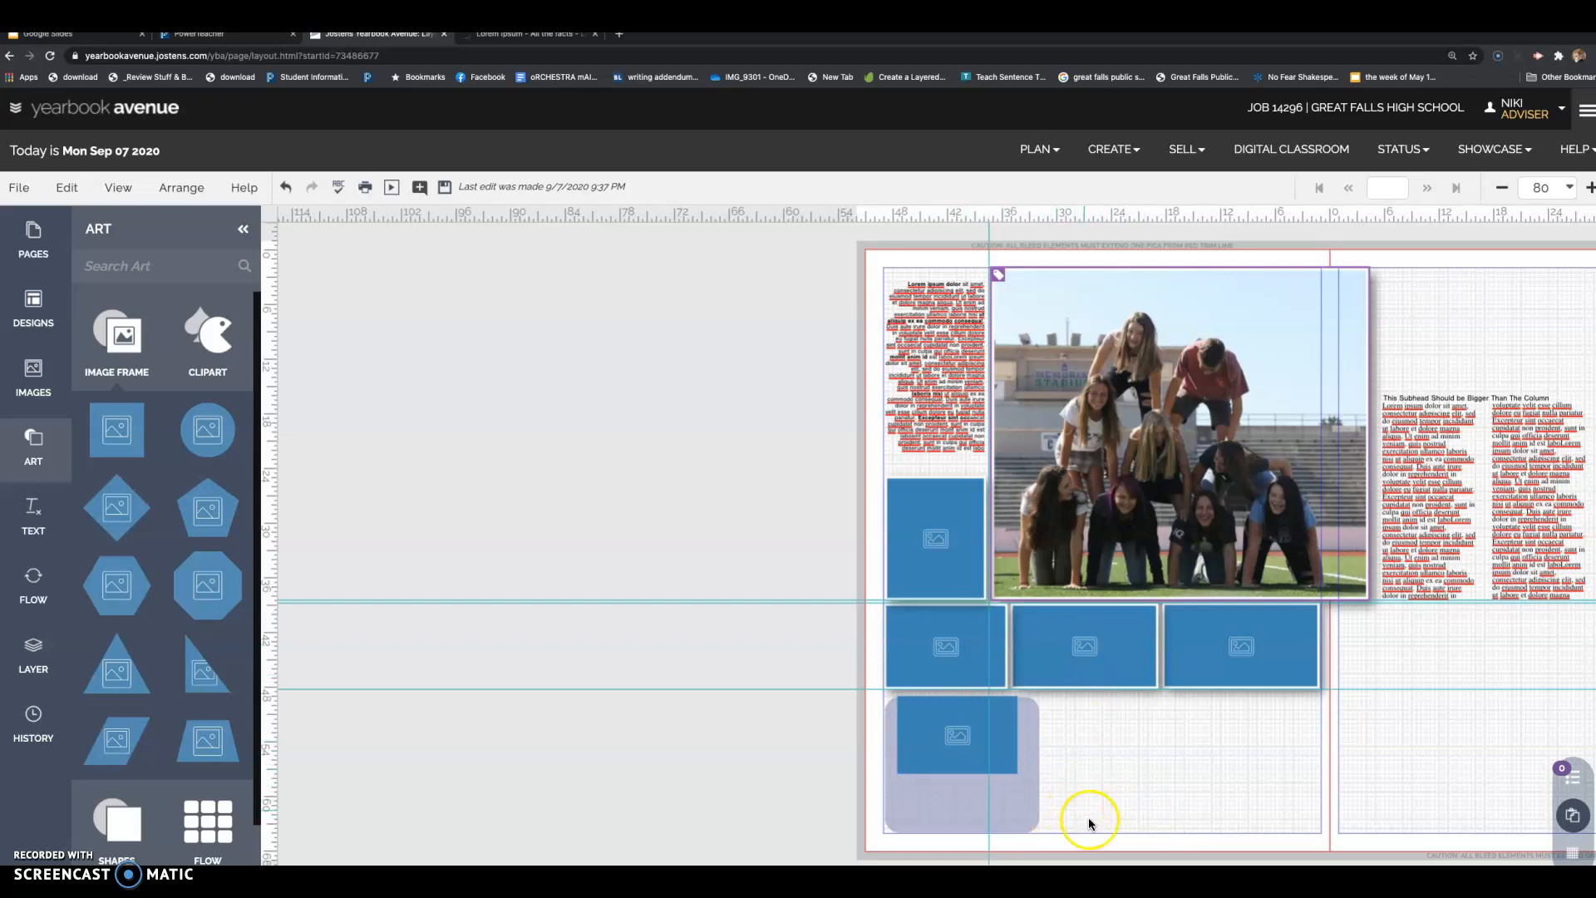
- Duplicate the narrow text box beside the large photo, move one copy onto the empty pasteboard and widen it to about double
click(953, 410)
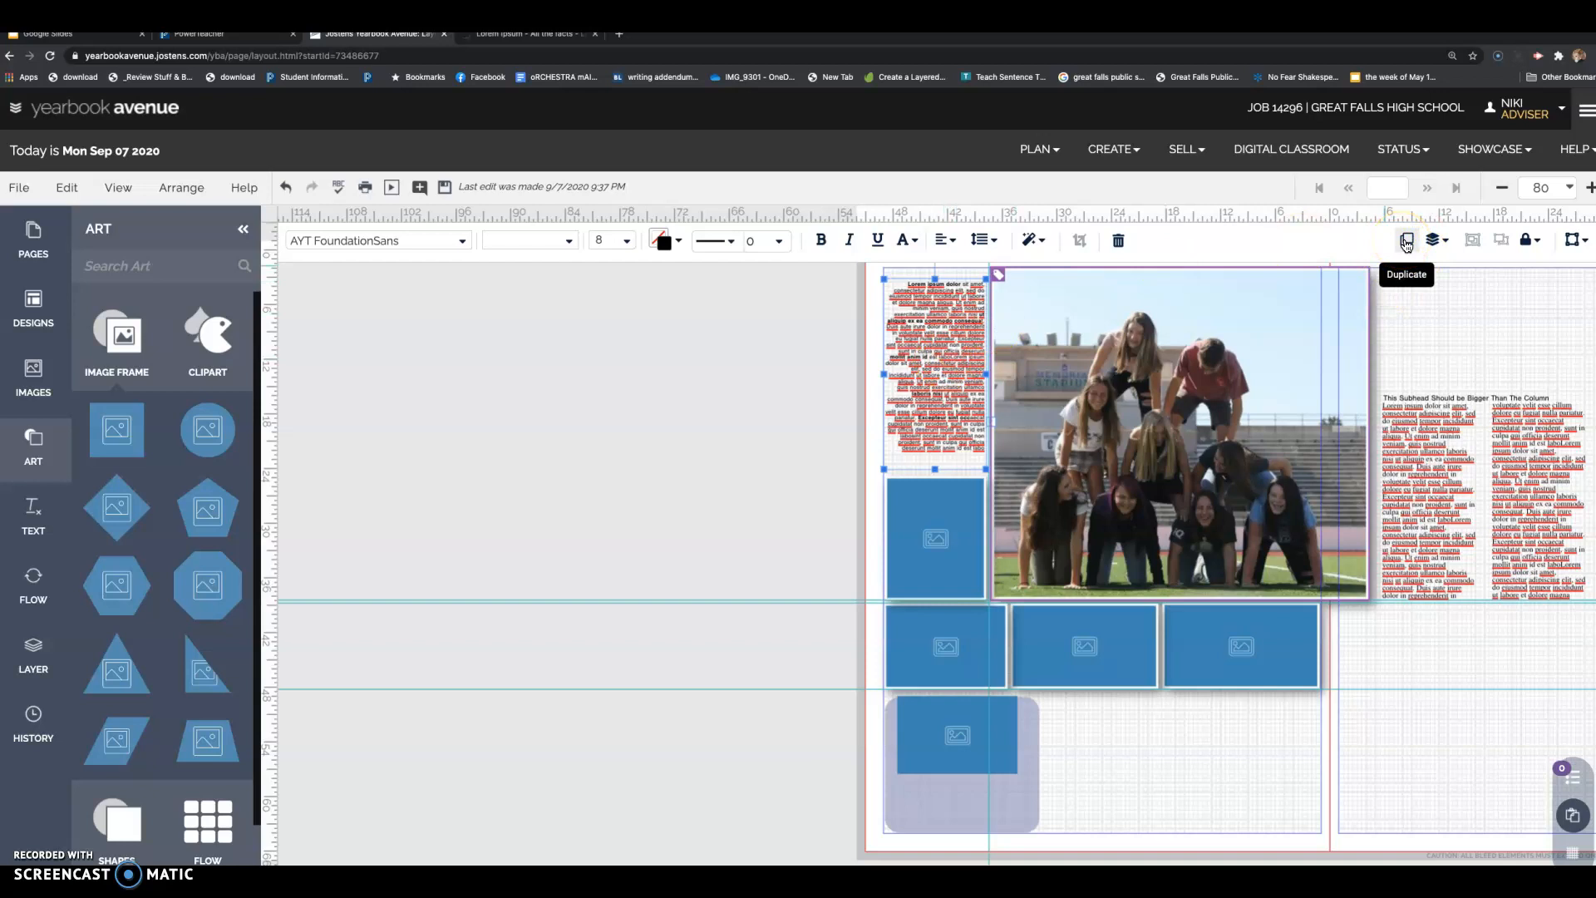
click(1408, 243)
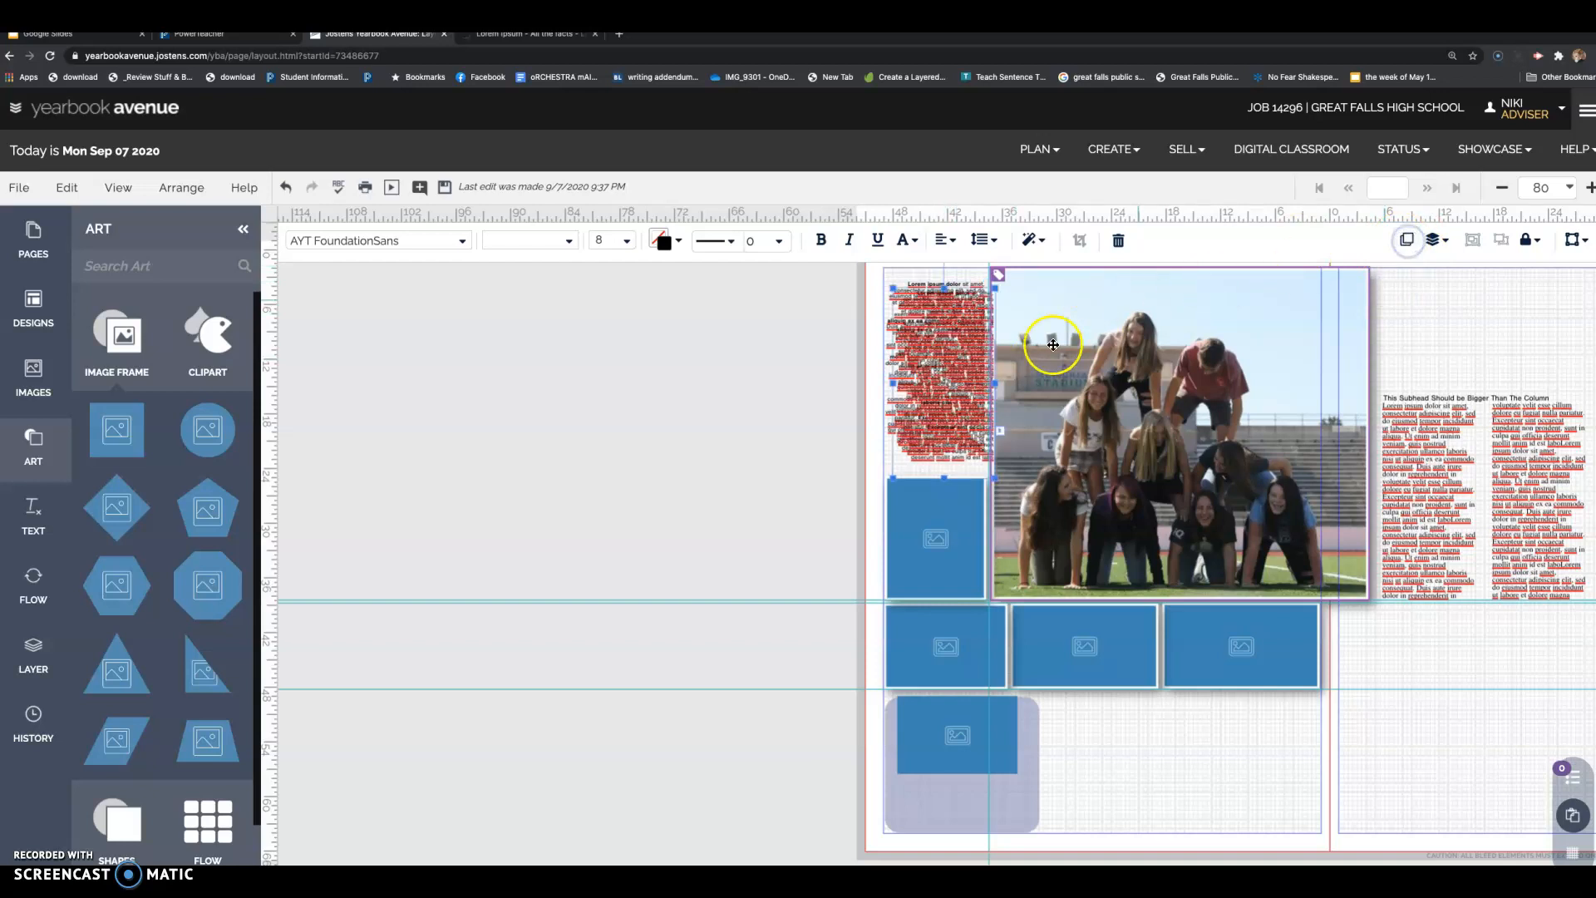
drag(891, 409, 586, 544)
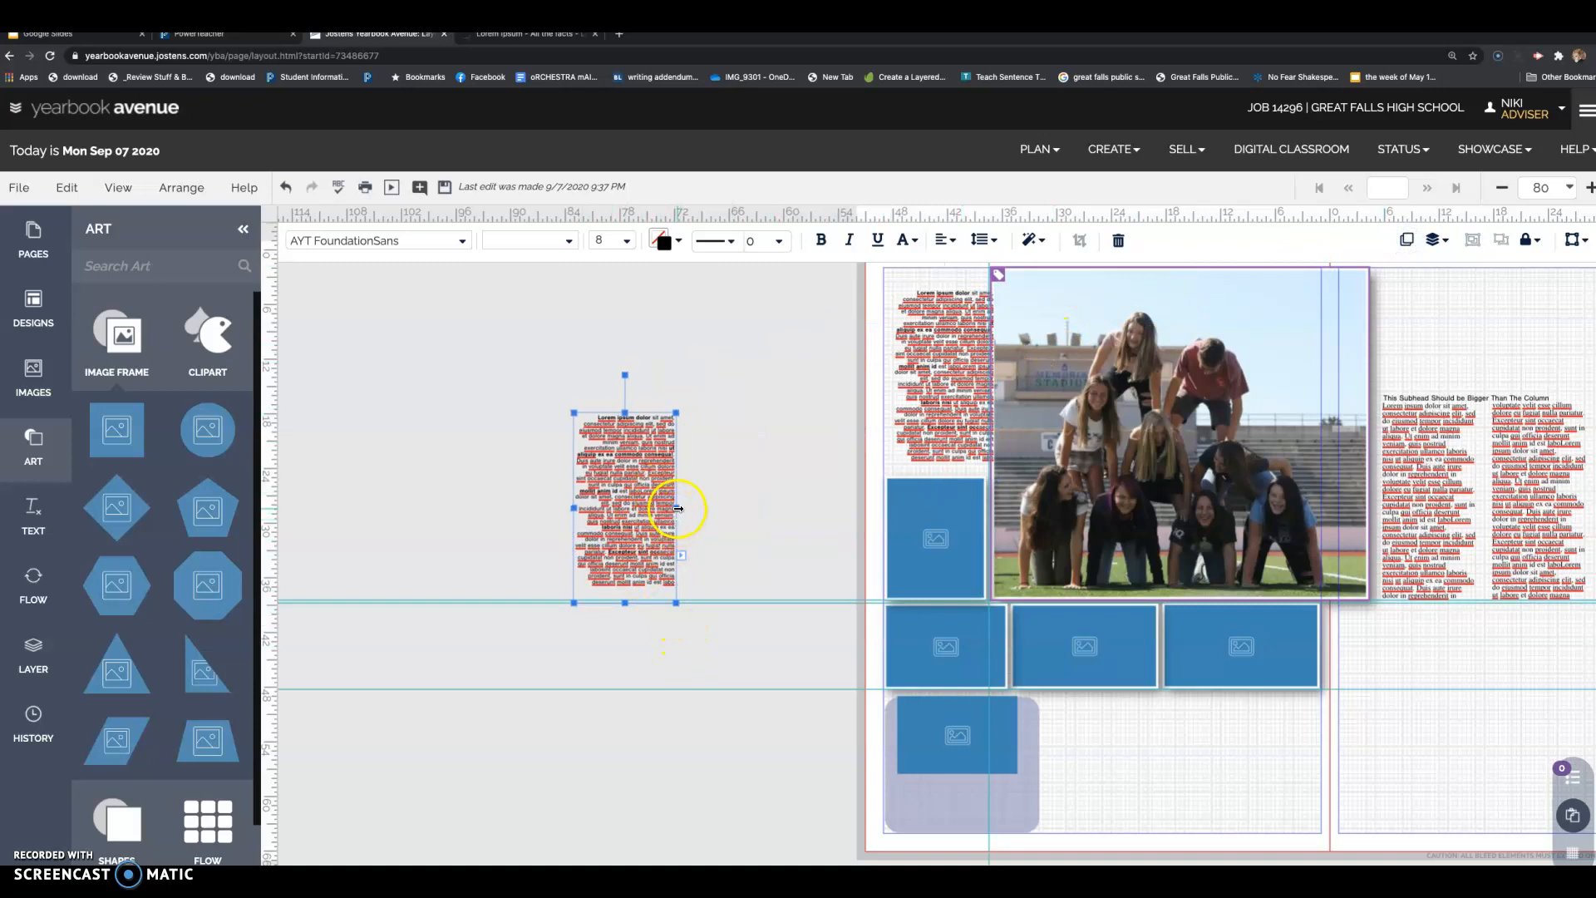
drag(679, 508, 769, 510)
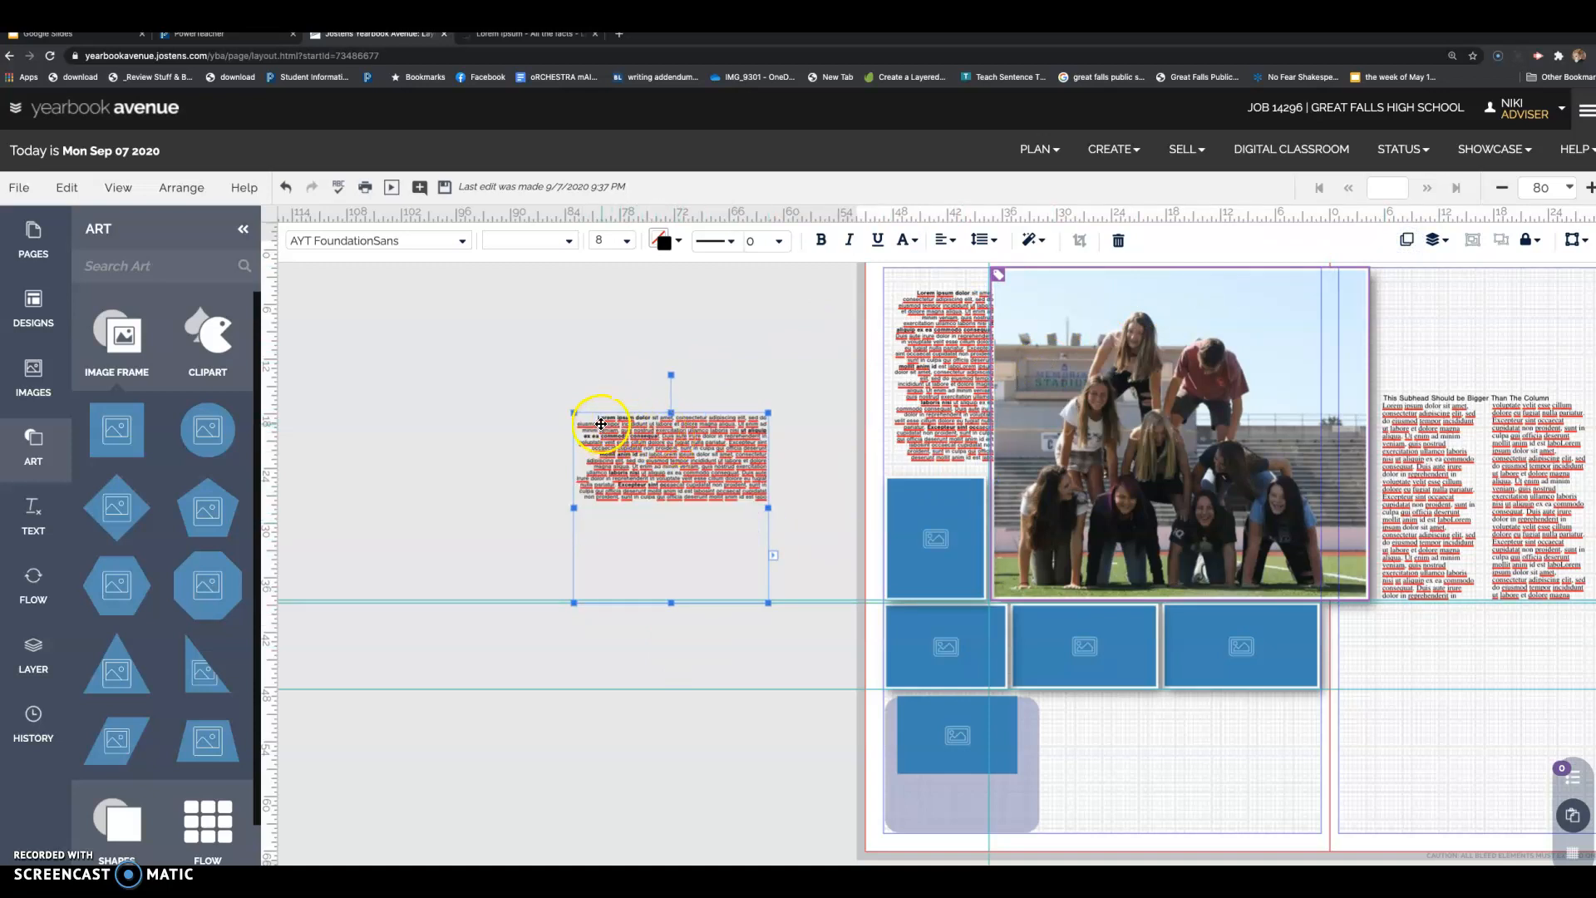
- Change the font of all text in the pasteboard text box to AYT Foundation Roman
double_click(602, 420)
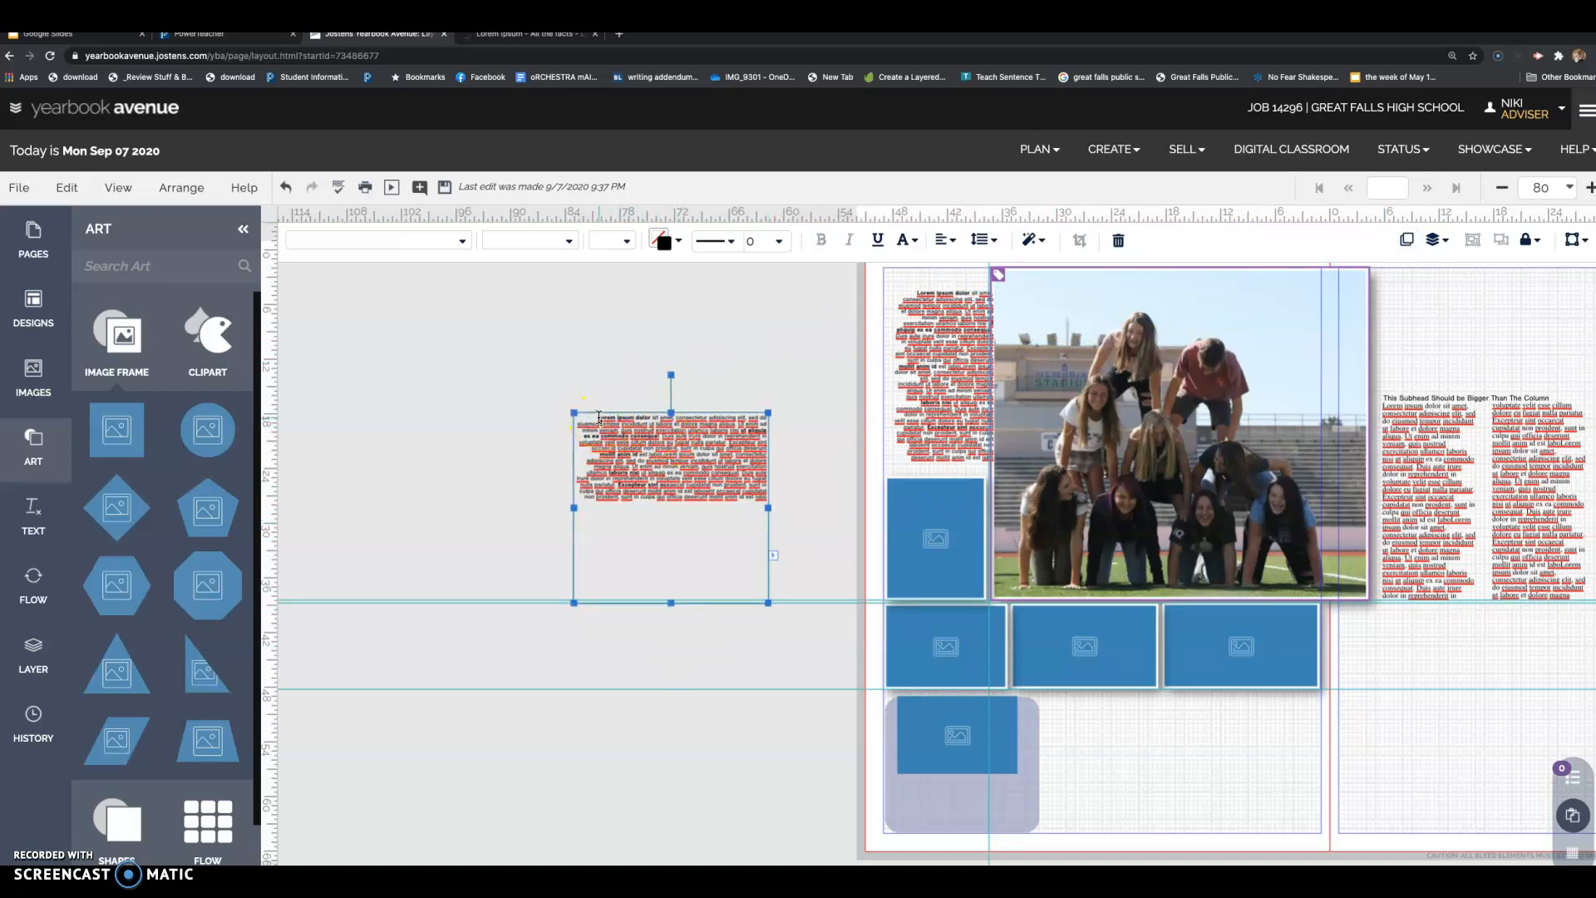
drag(600, 417, 802, 496)
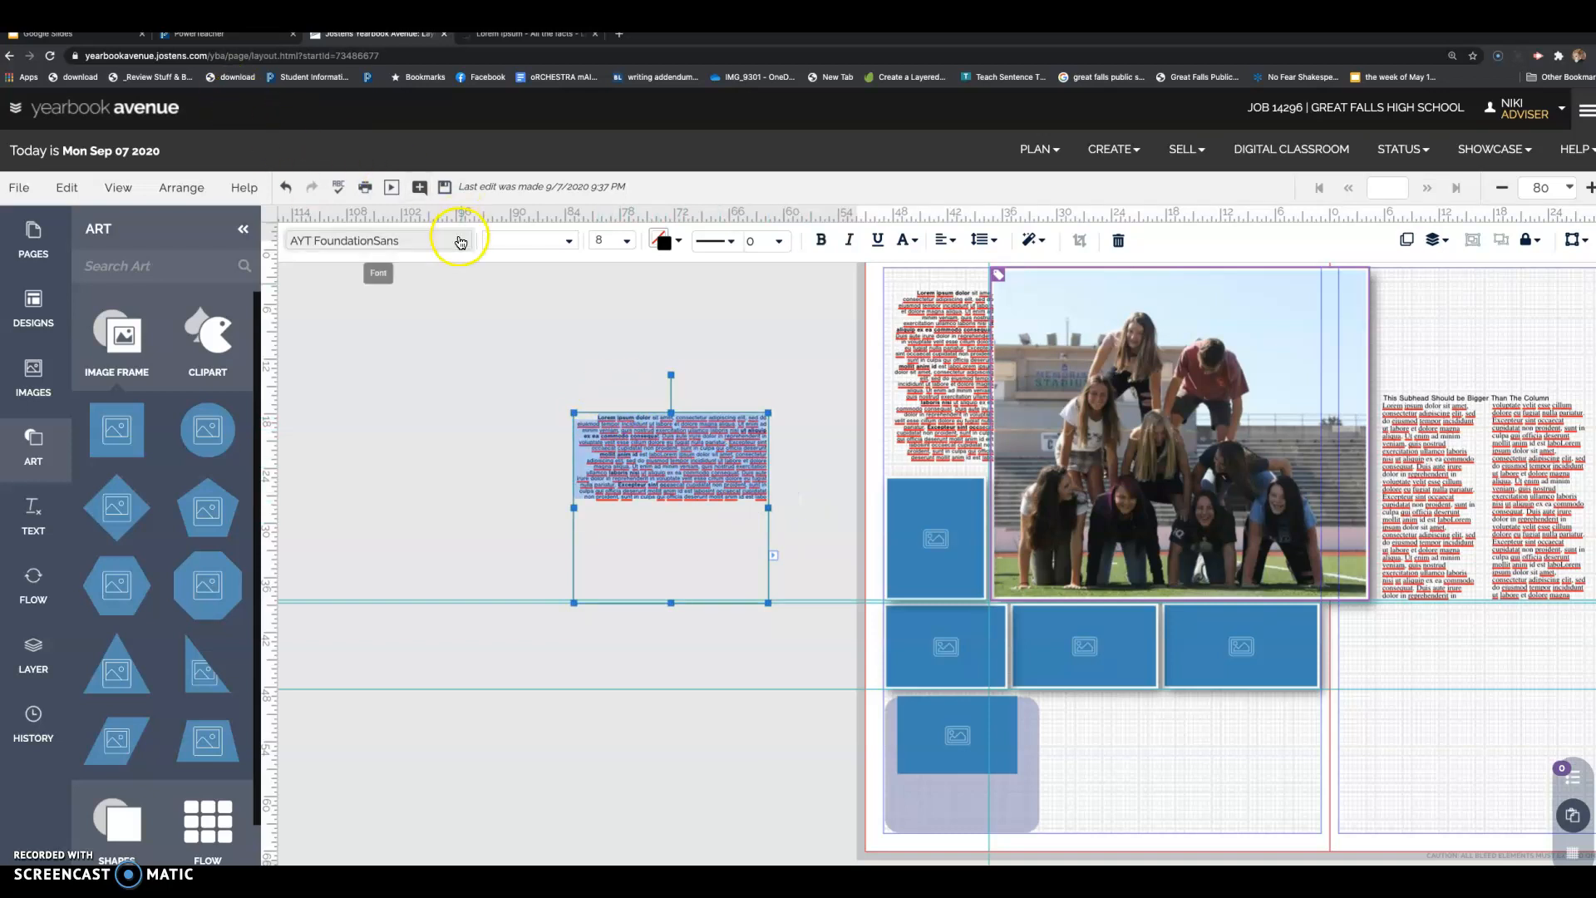
click(460, 240)
click(378, 468)
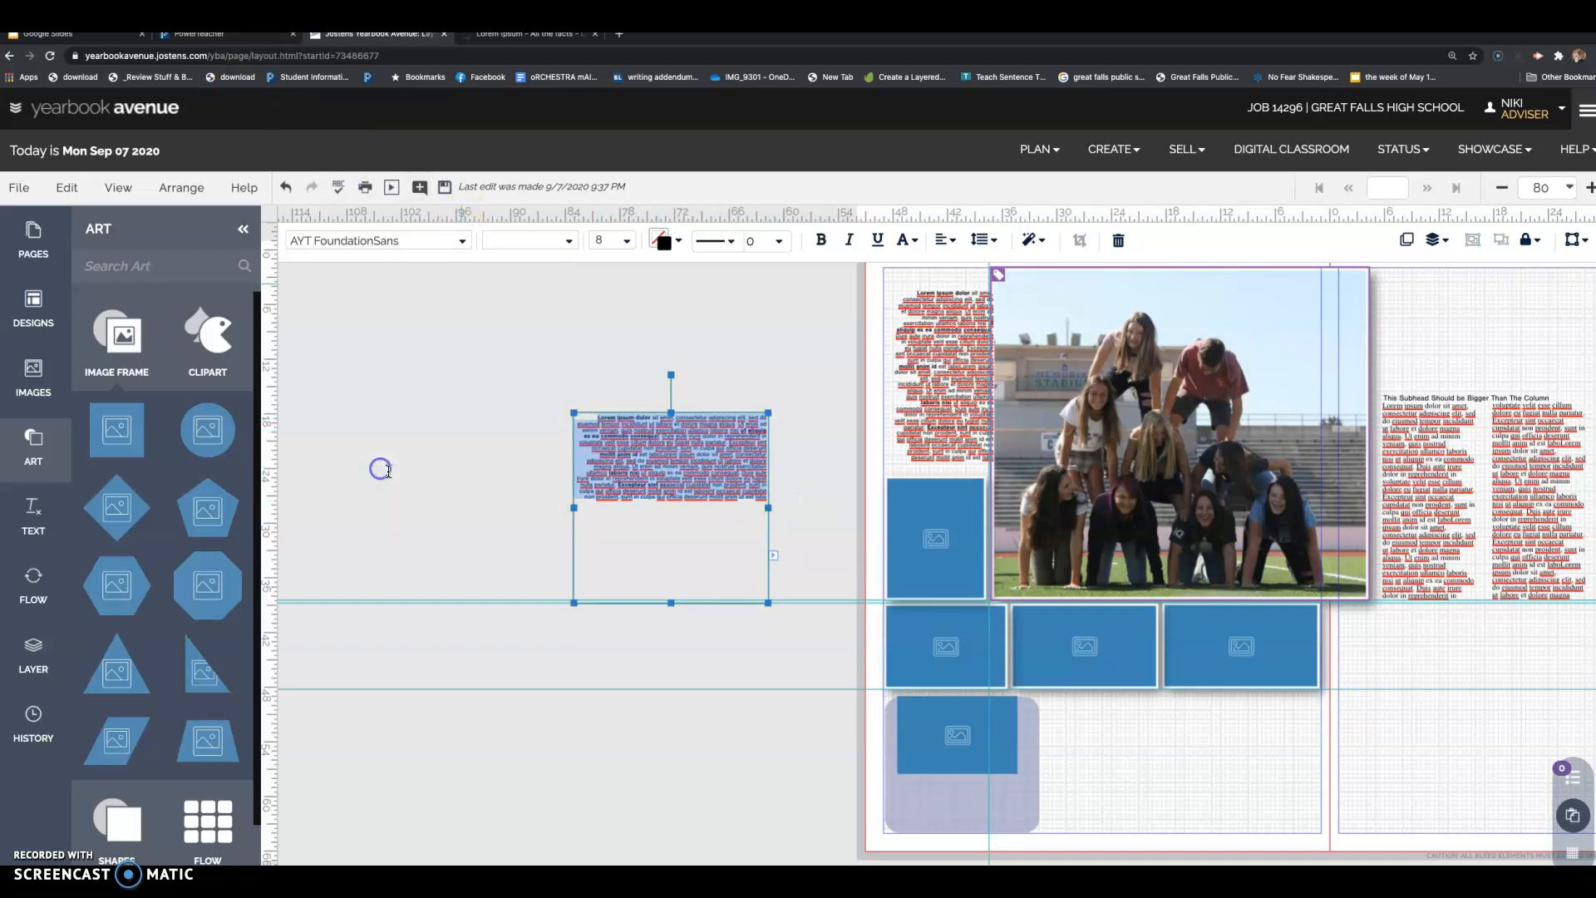
- Delete the lower half of the placeholder text in the pasteboard text box
click(671, 455)
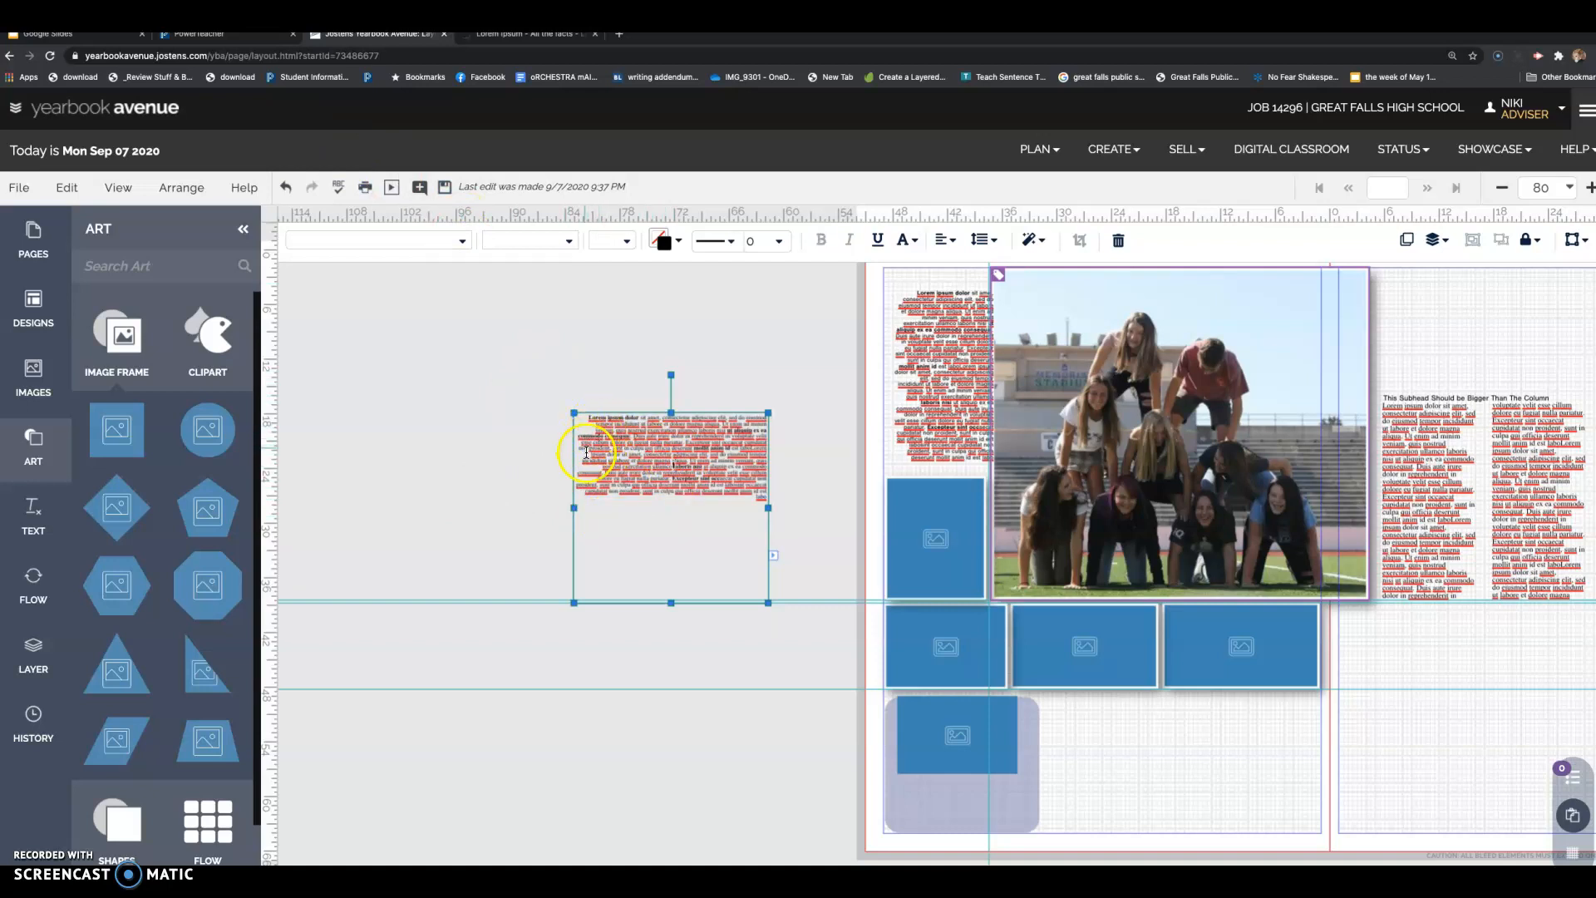
drag(590, 455, 761, 508)
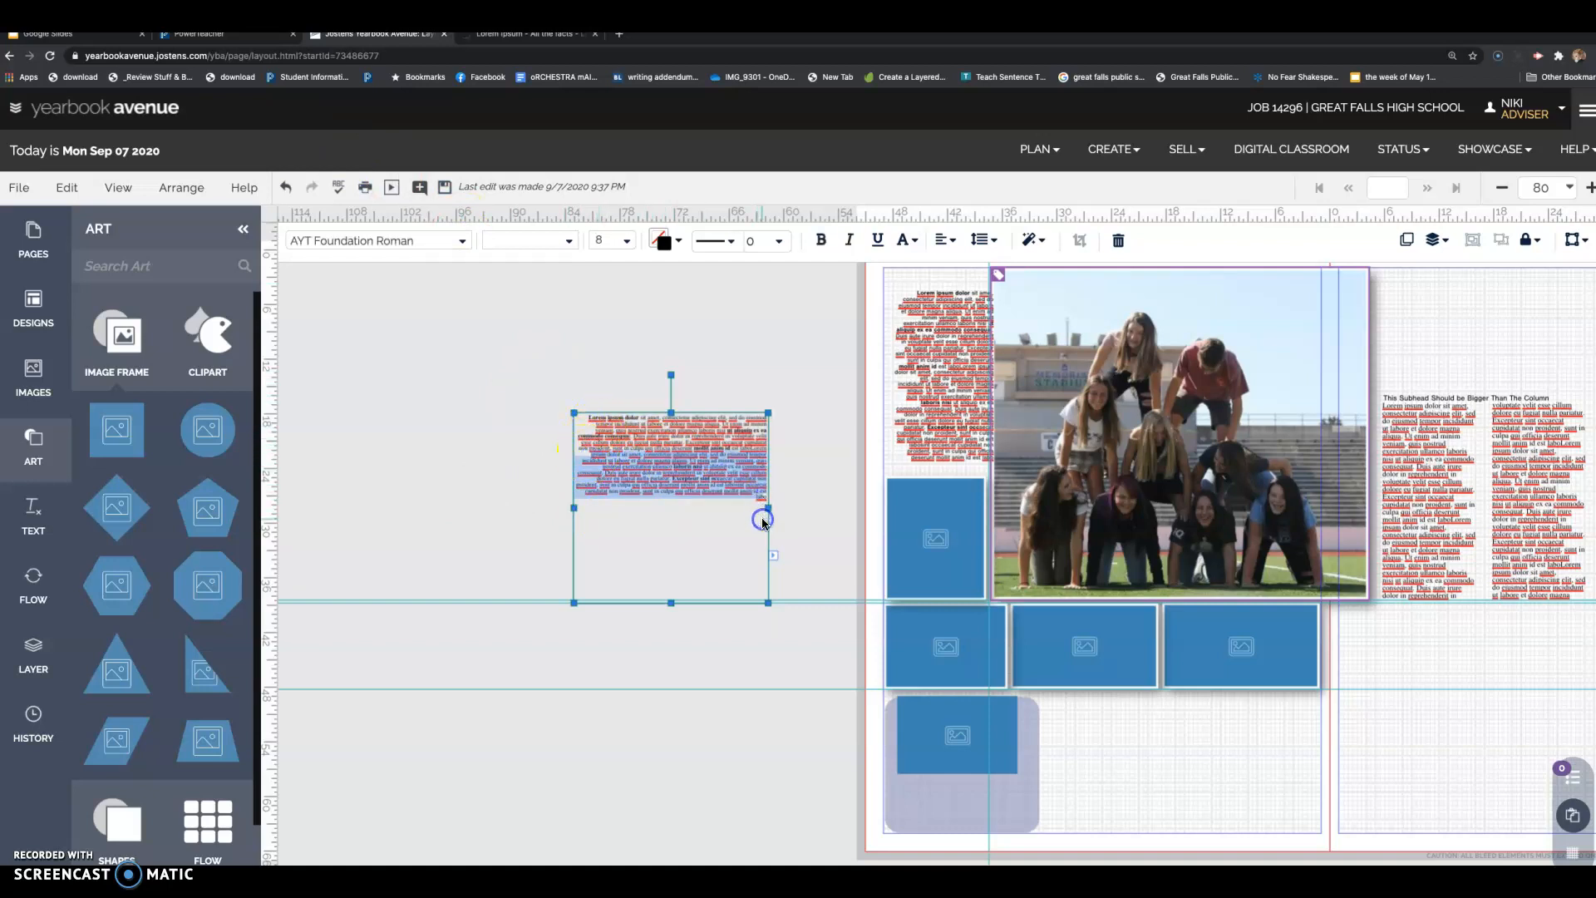
click(764, 522)
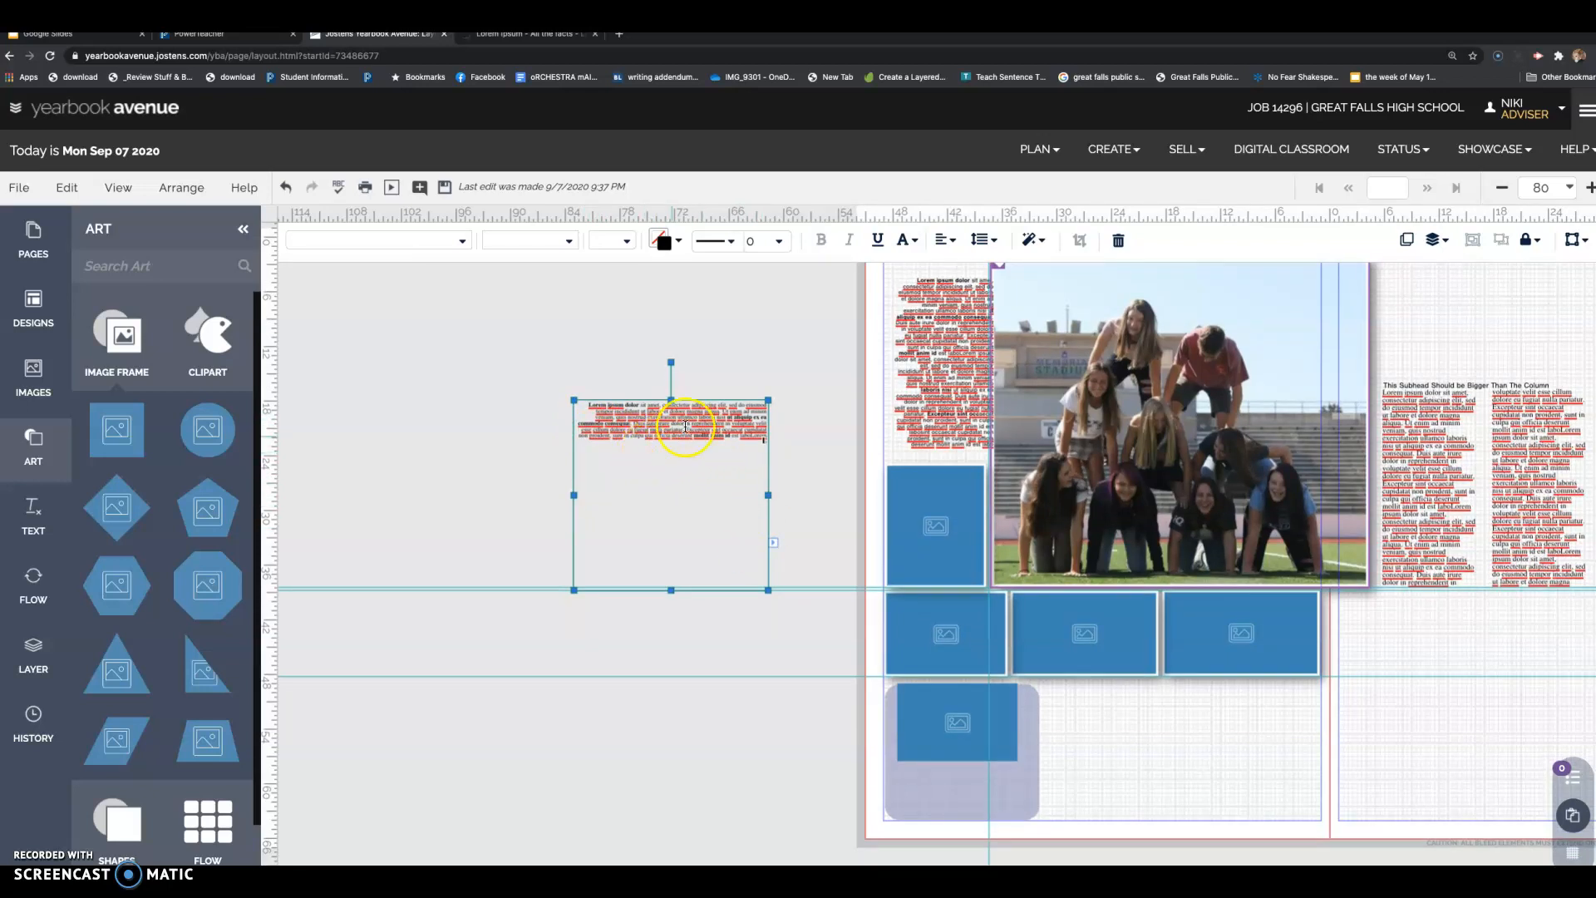
- Remove bold from the pasteboard text that follows the opening words "Lorem ipsum dolor"
drag(647, 408, 739, 457)
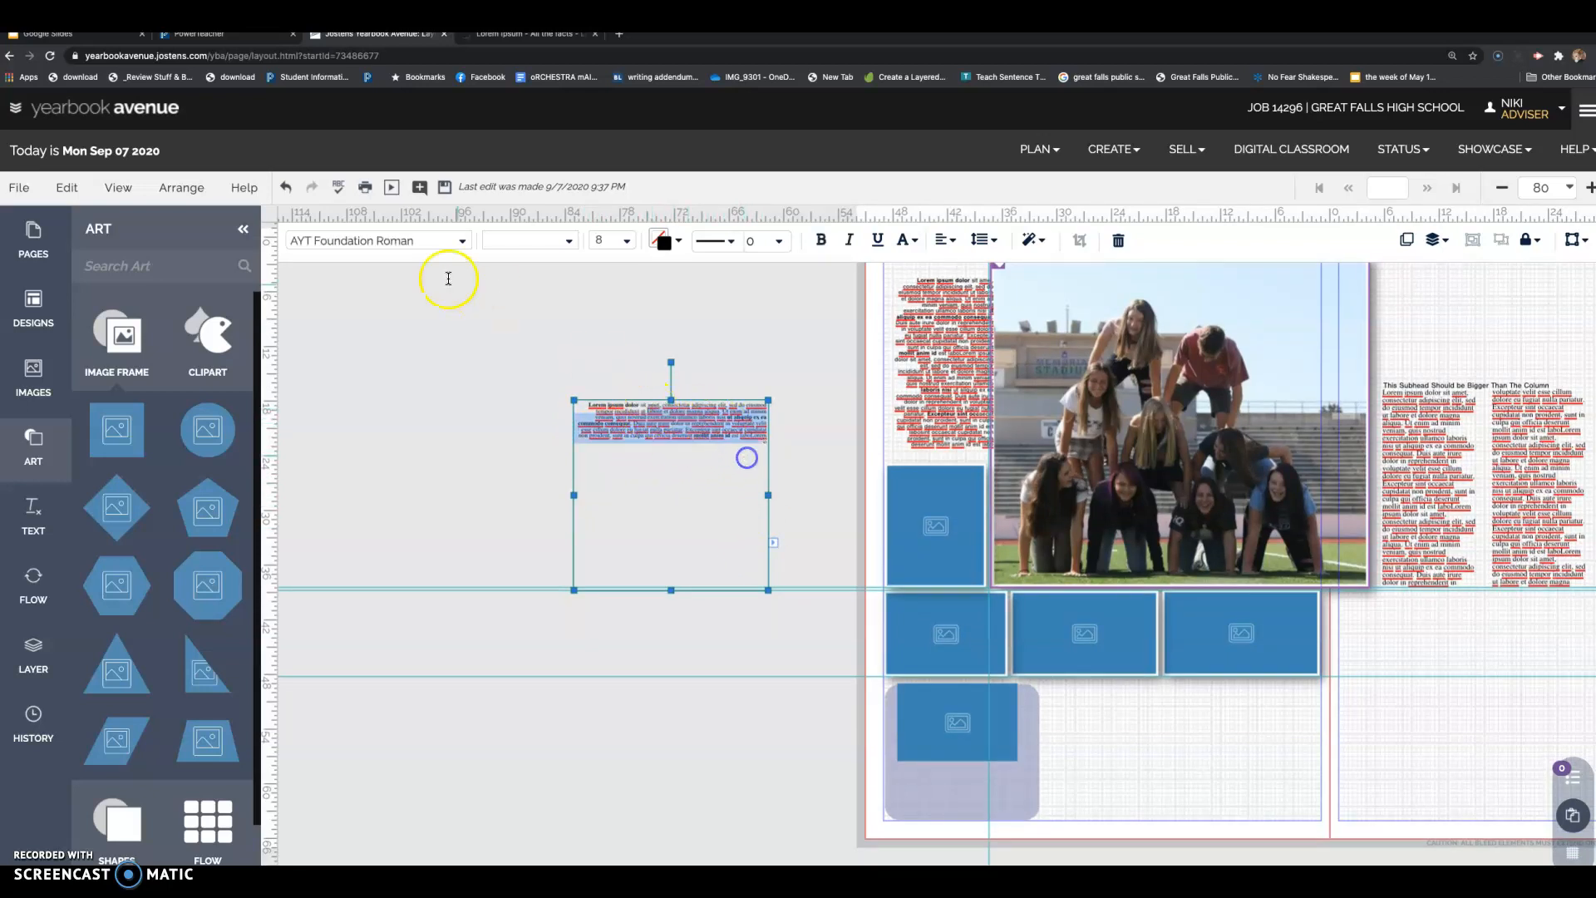
click(829, 241)
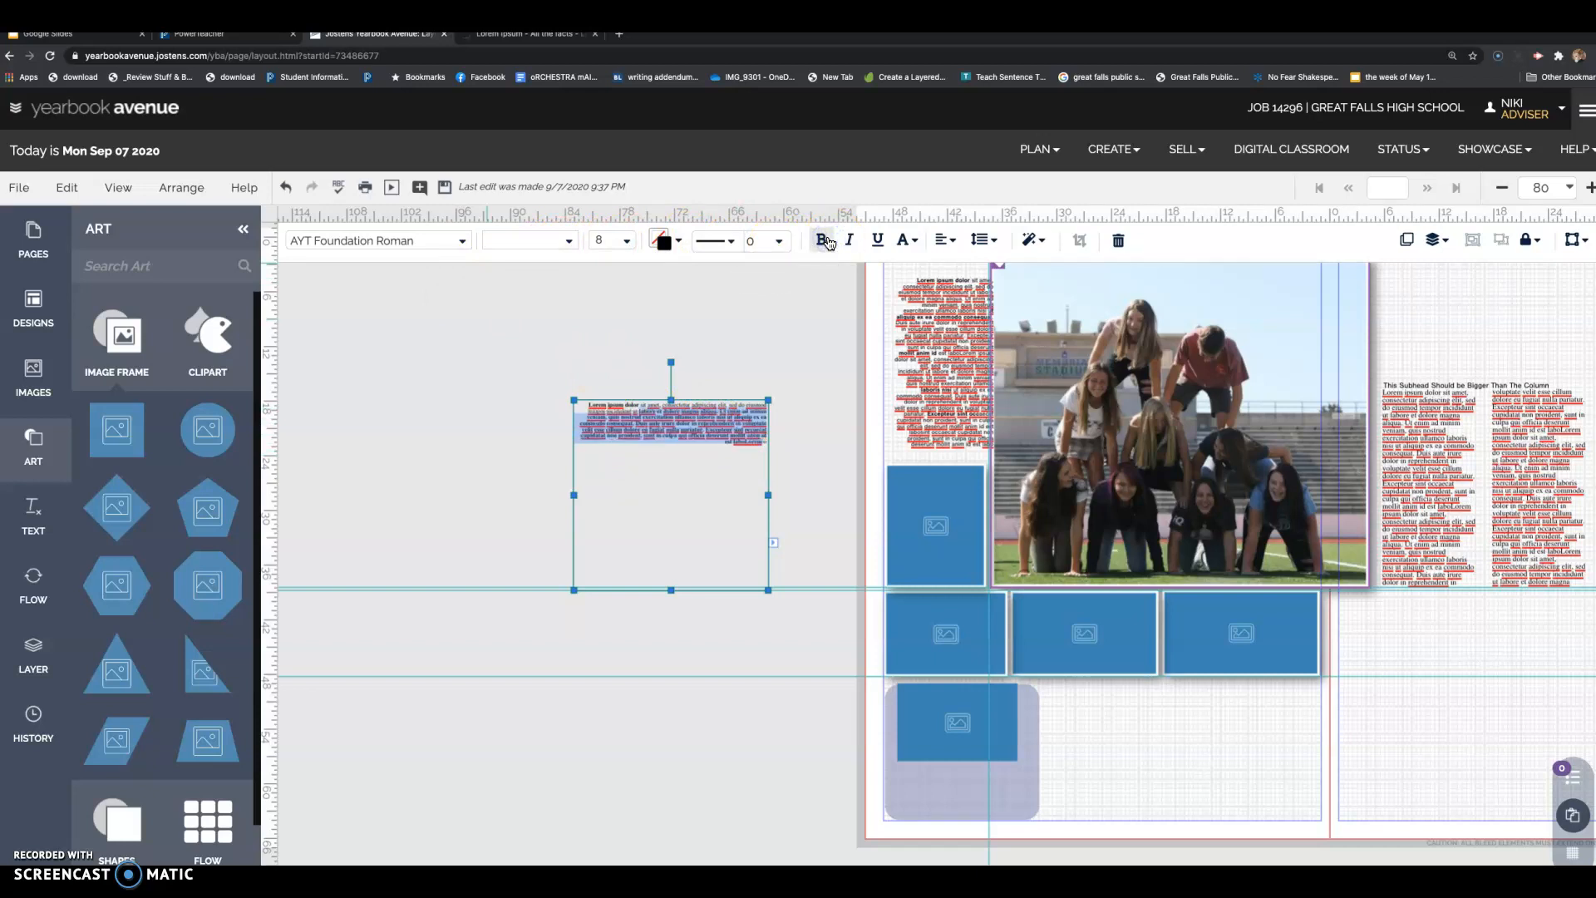
click(820, 240)
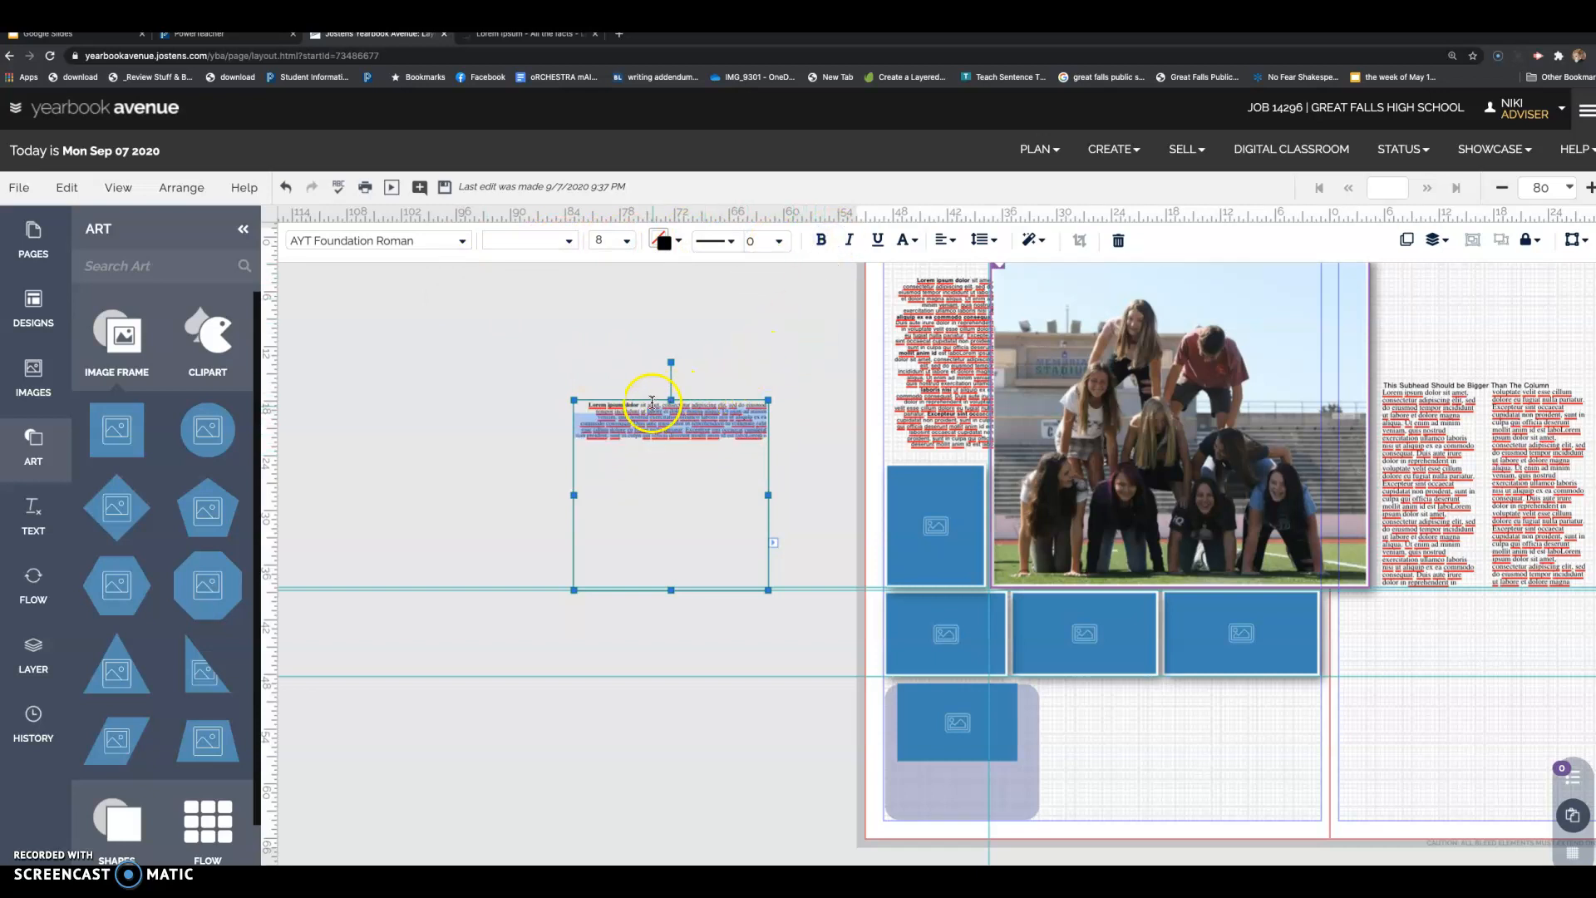
click(560, 493)
- Shorten the pasteboard text box from below so it fits closely around its remaining text
click(656, 428)
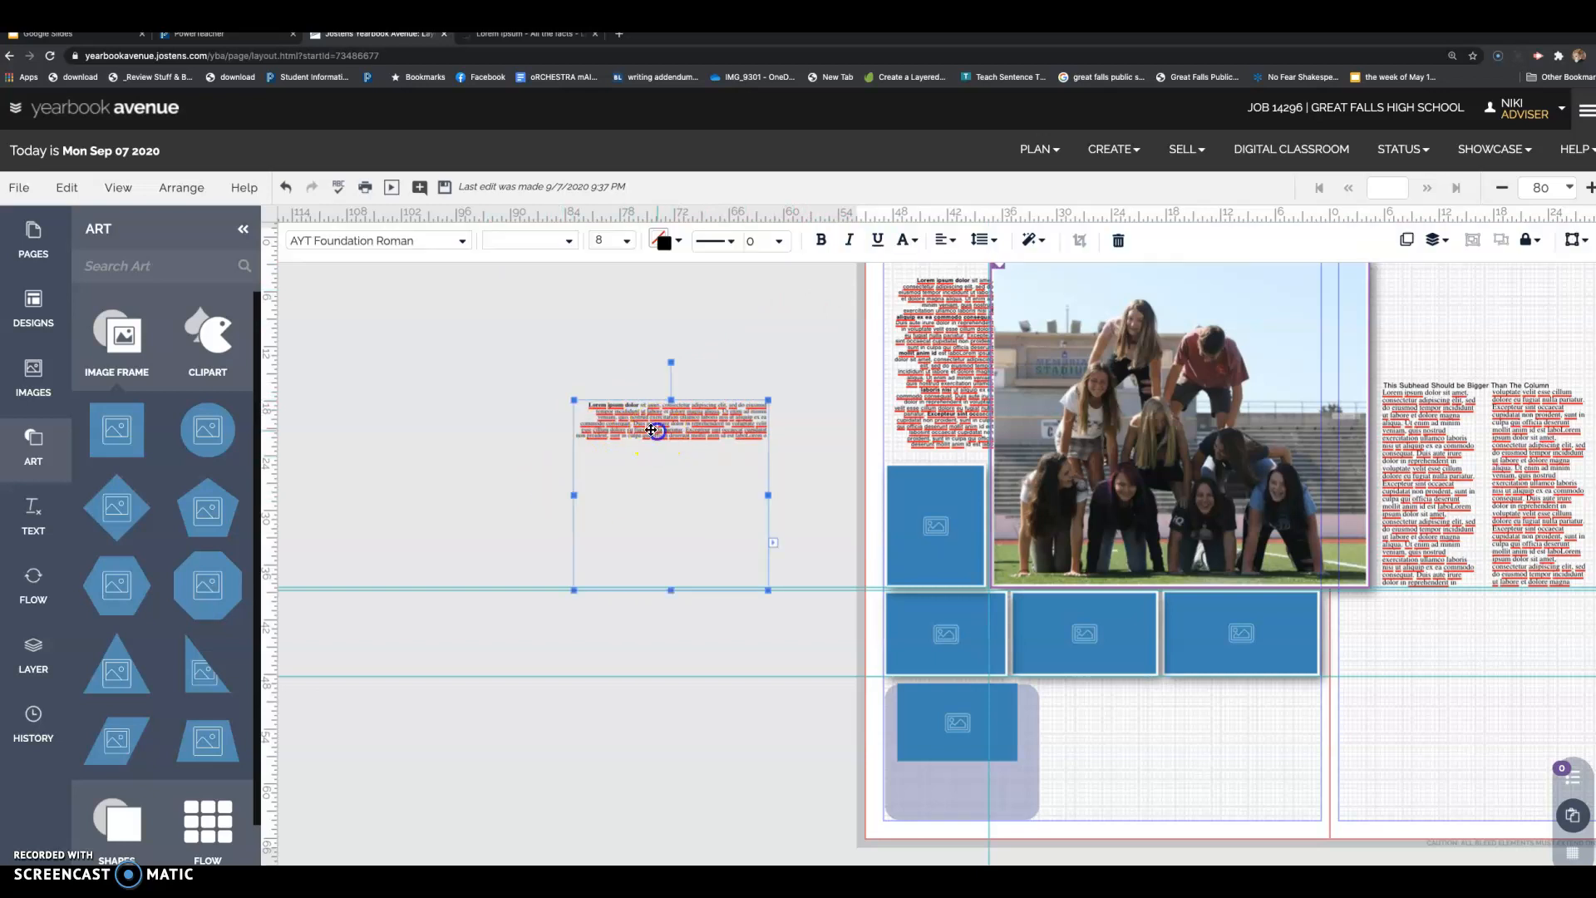
drag(671, 589, 668, 448)
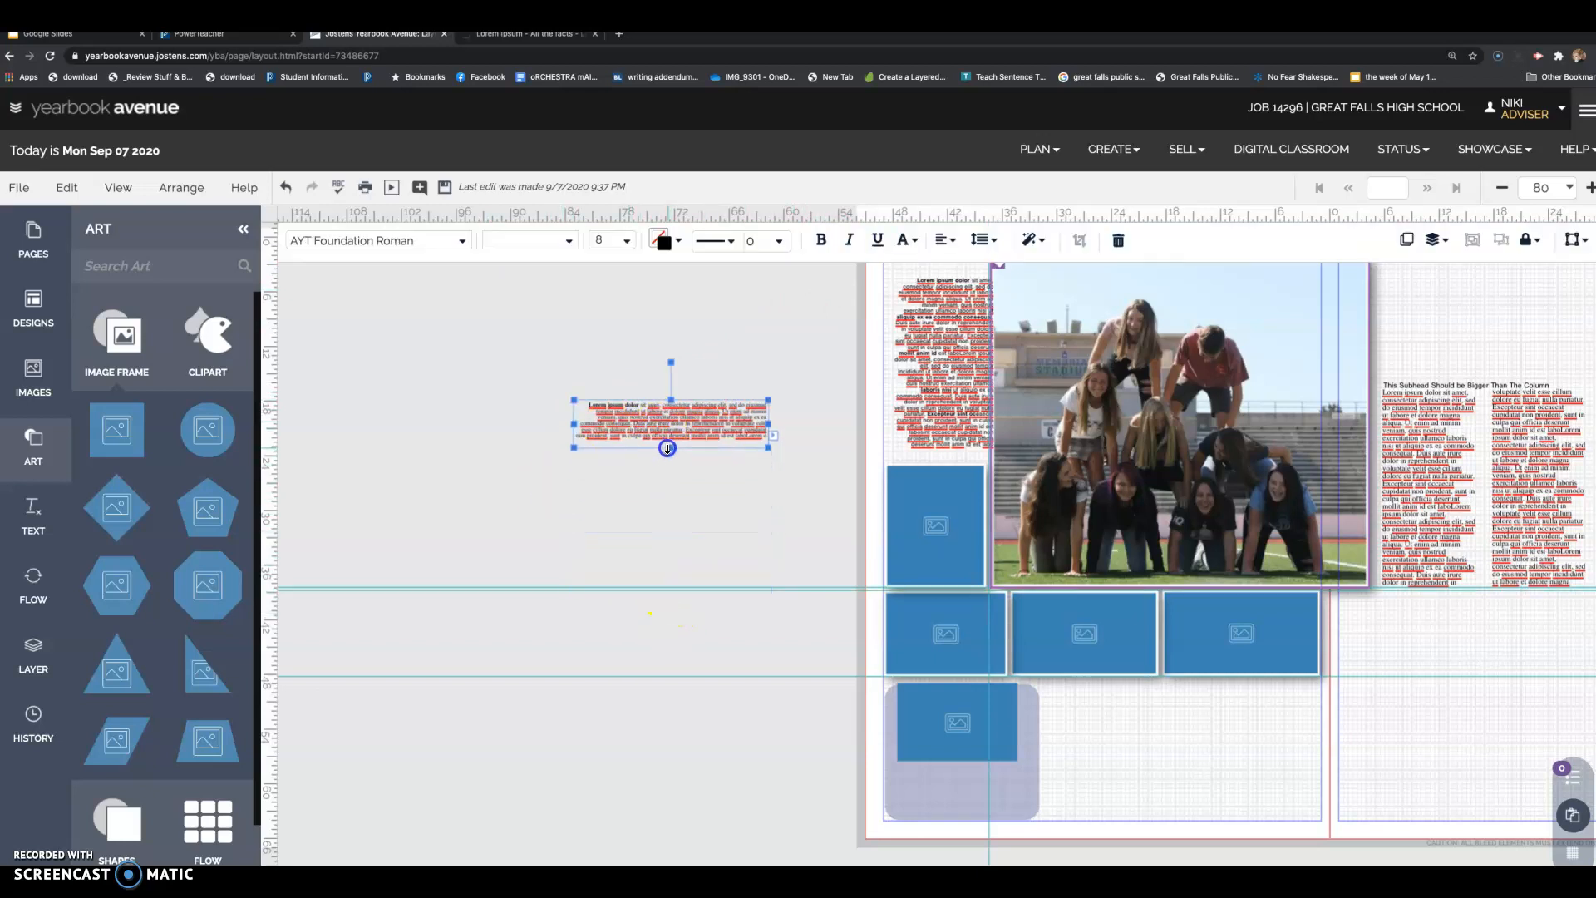
click(644, 405)
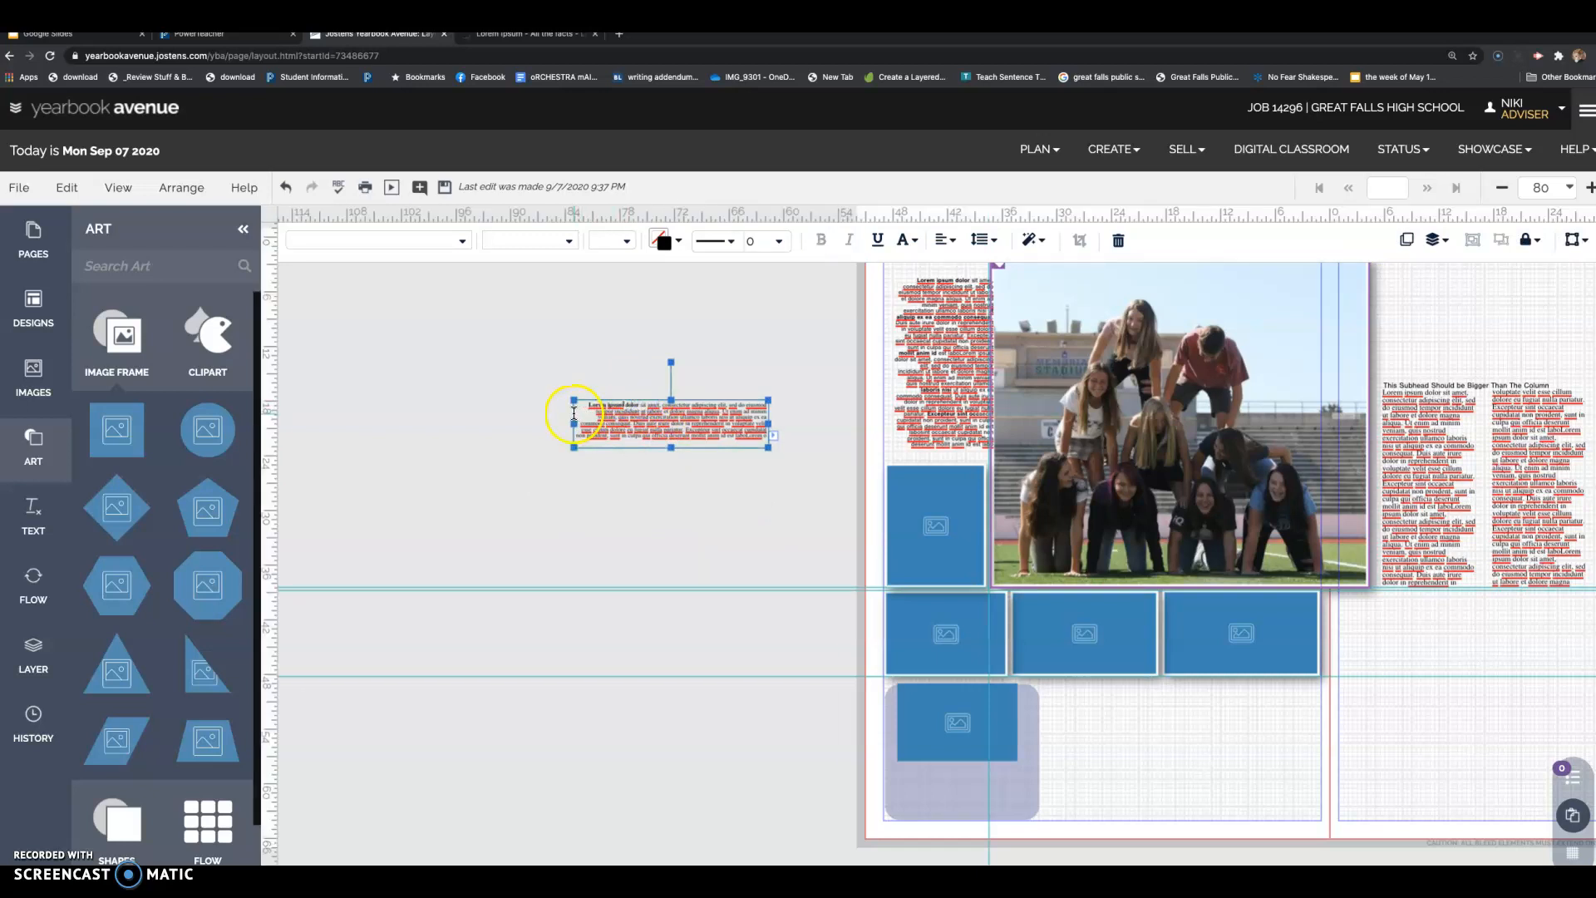
click(574, 414)
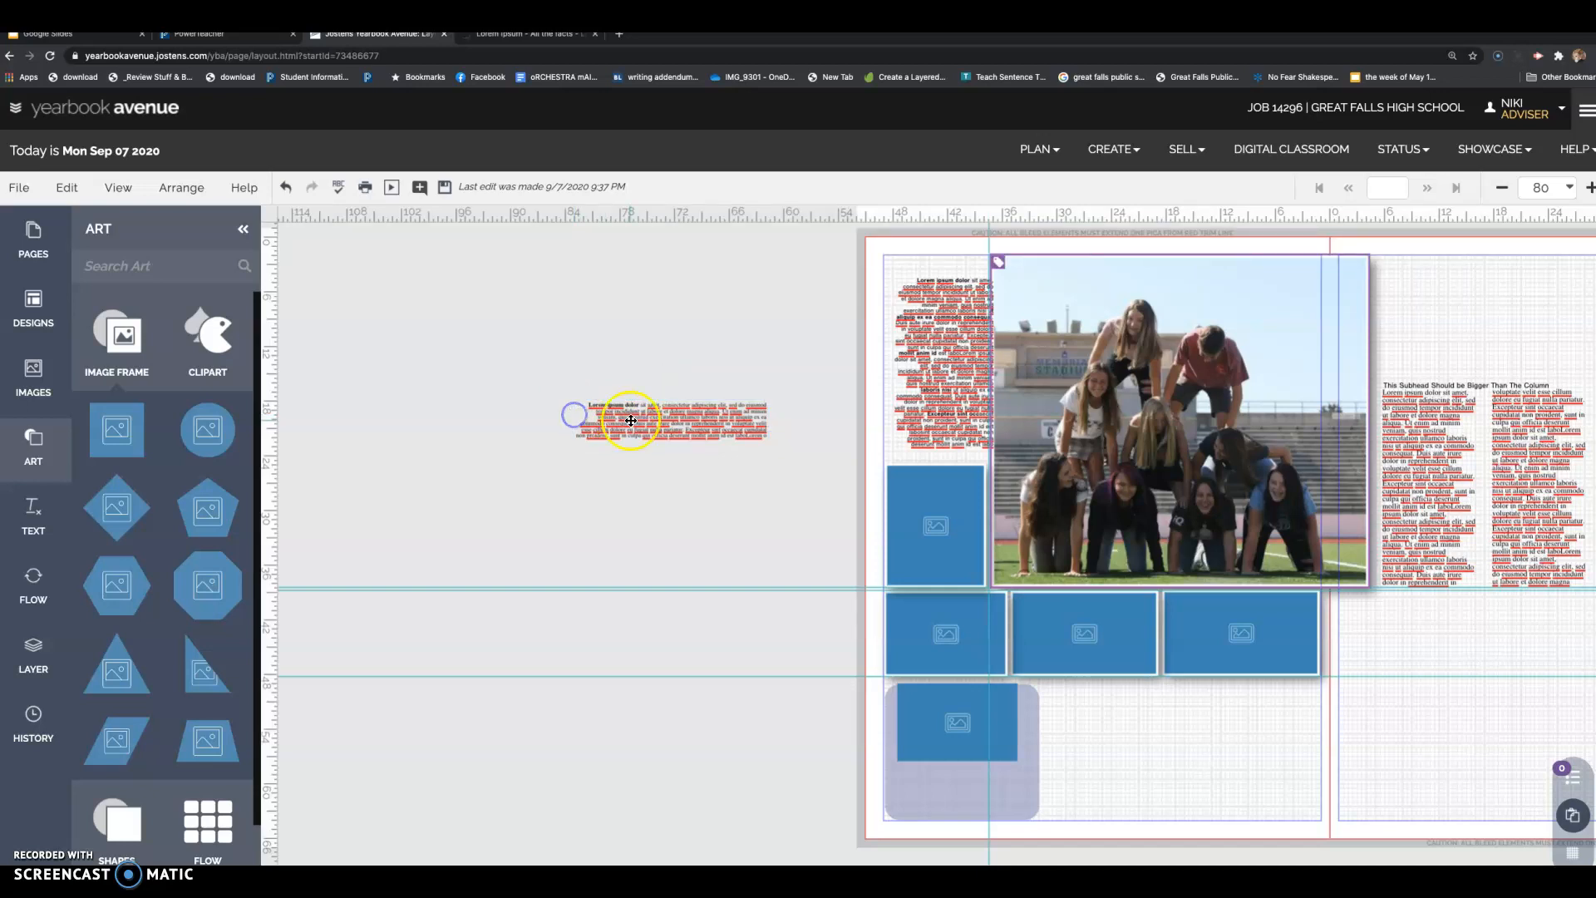
- Move the caption text box from the pasteboard to the tinted shape, below its image frame, and bring it to the front
click(631, 421)
drag(616, 403, 927, 769)
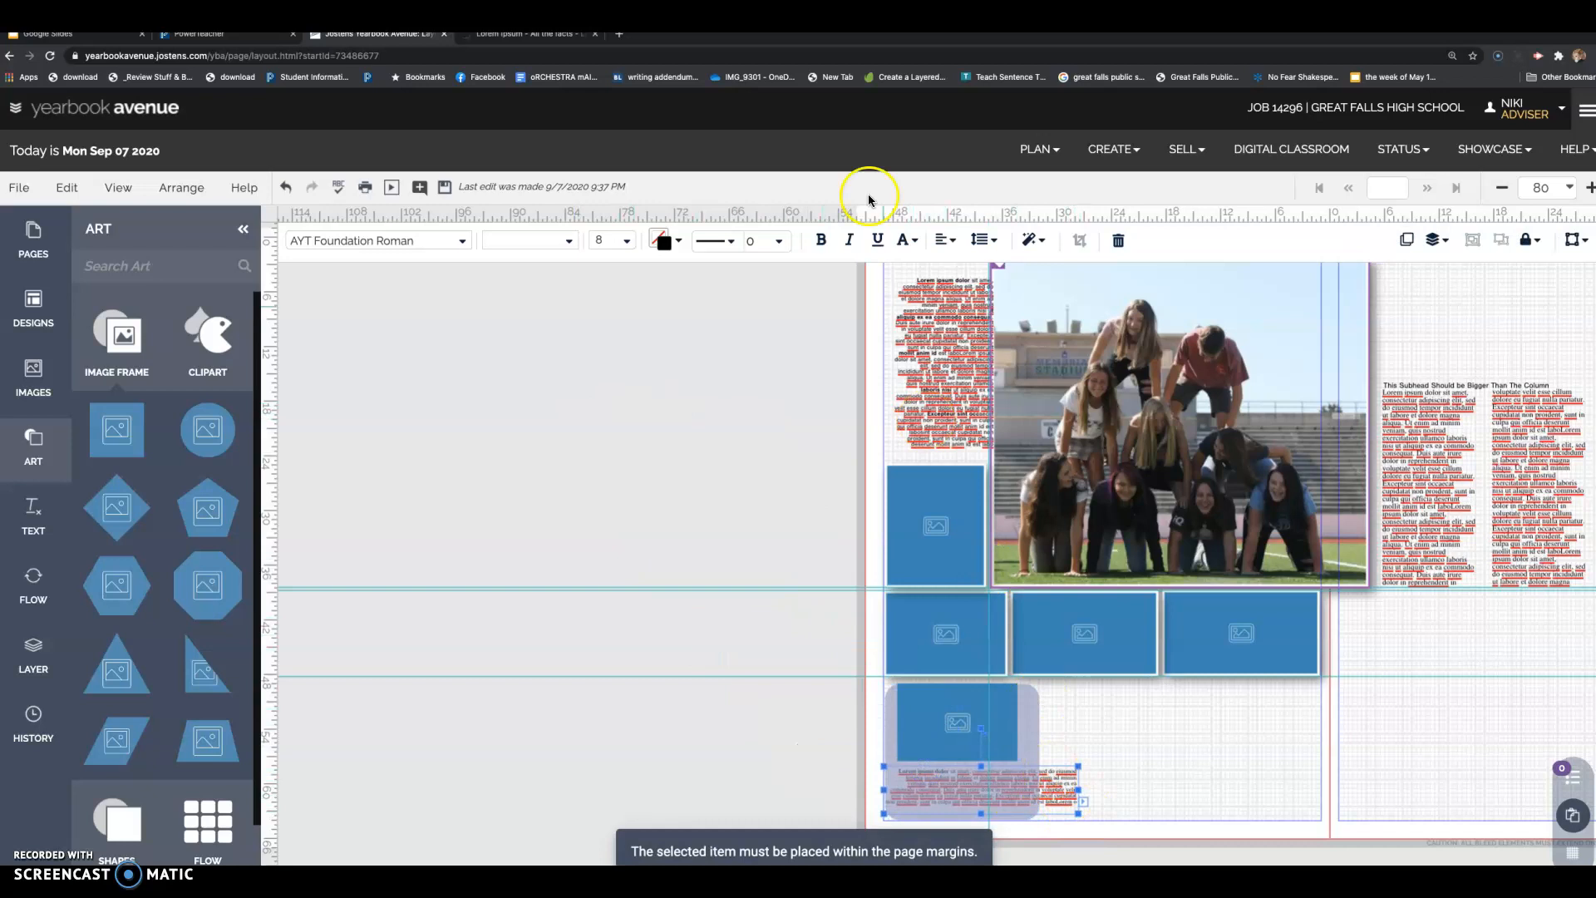
click(1437, 241)
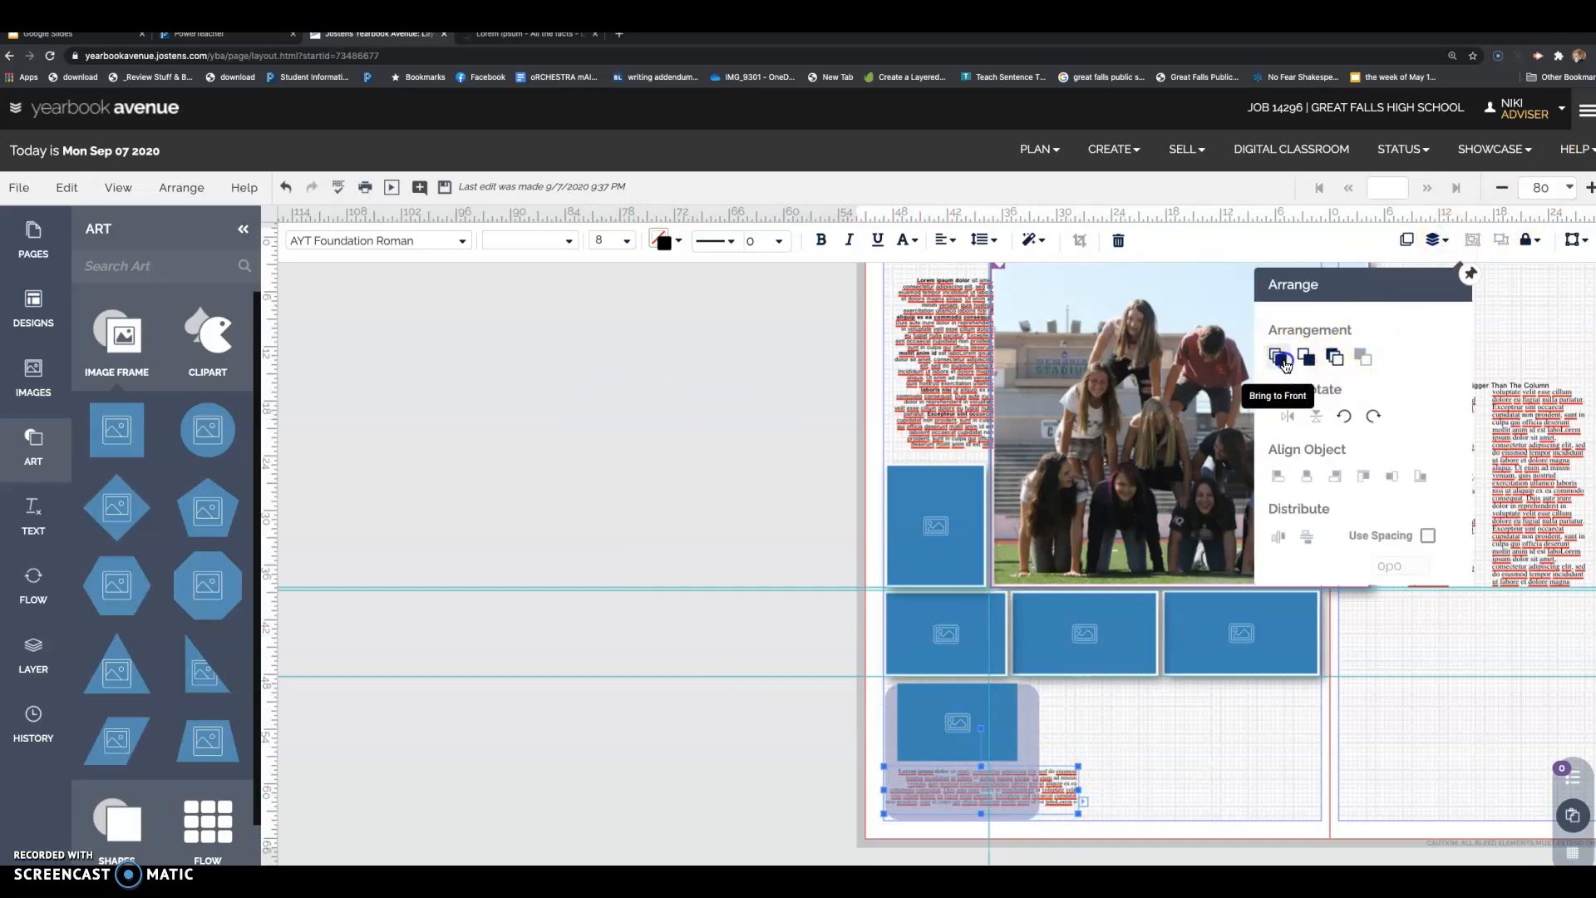
click(1284, 364)
- Fit the caption text box to the tinted shape's width and down to the page margin, and nudge the image frame above it slightly down
drag(1080, 766, 1036, 765)
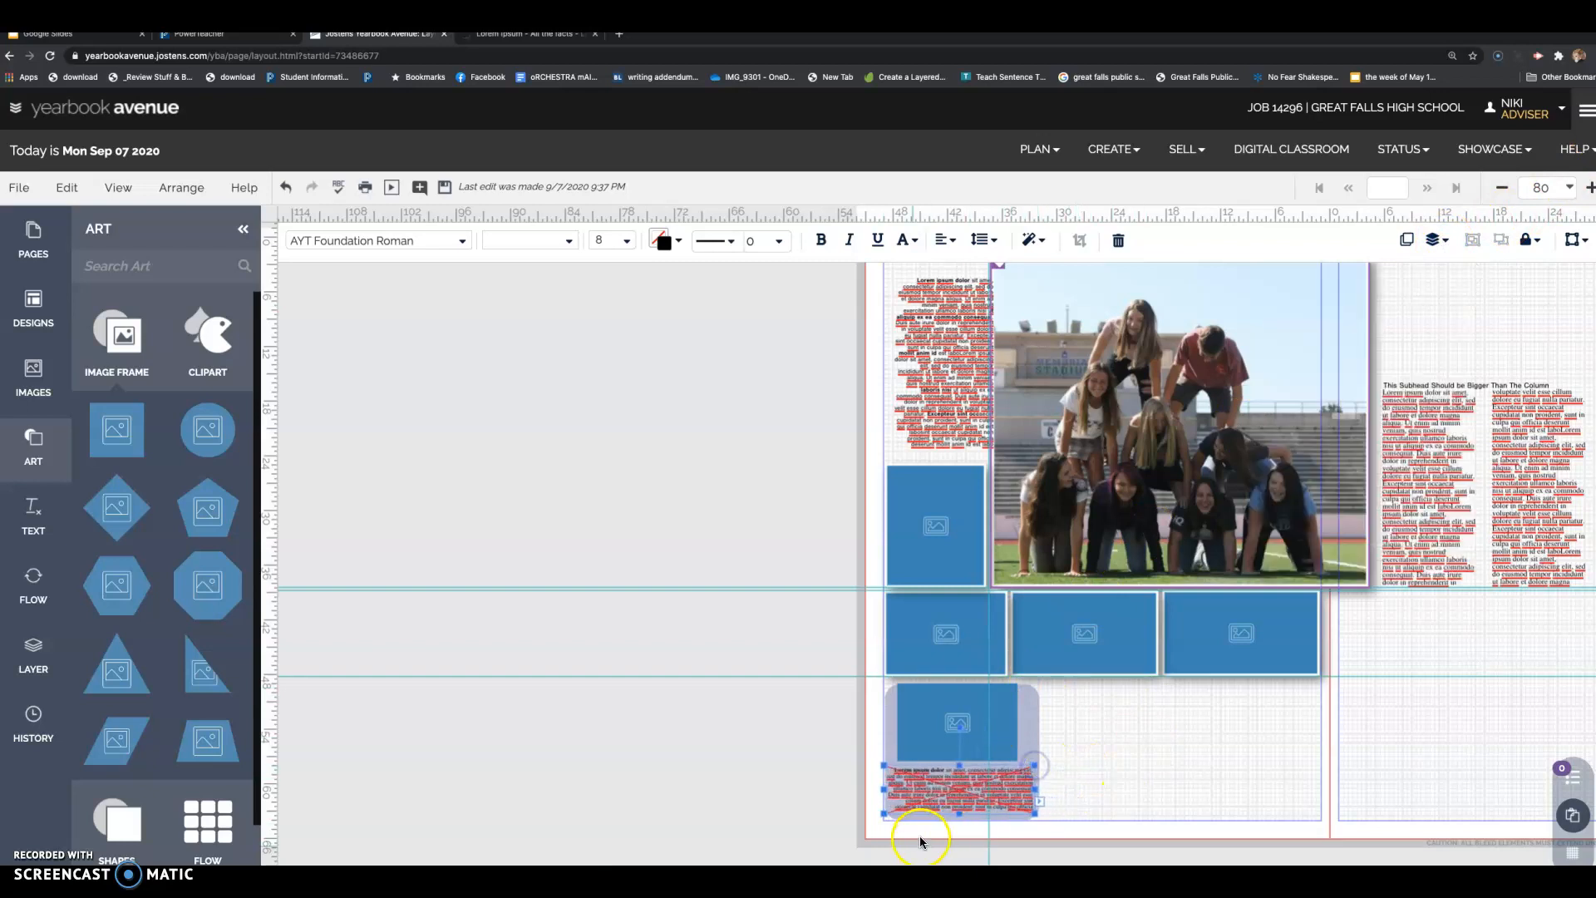
mouse_move(960, 816)
mouse_down()
mouse_move(955, 845)
mouse_move(956, 830)
mouse_up()
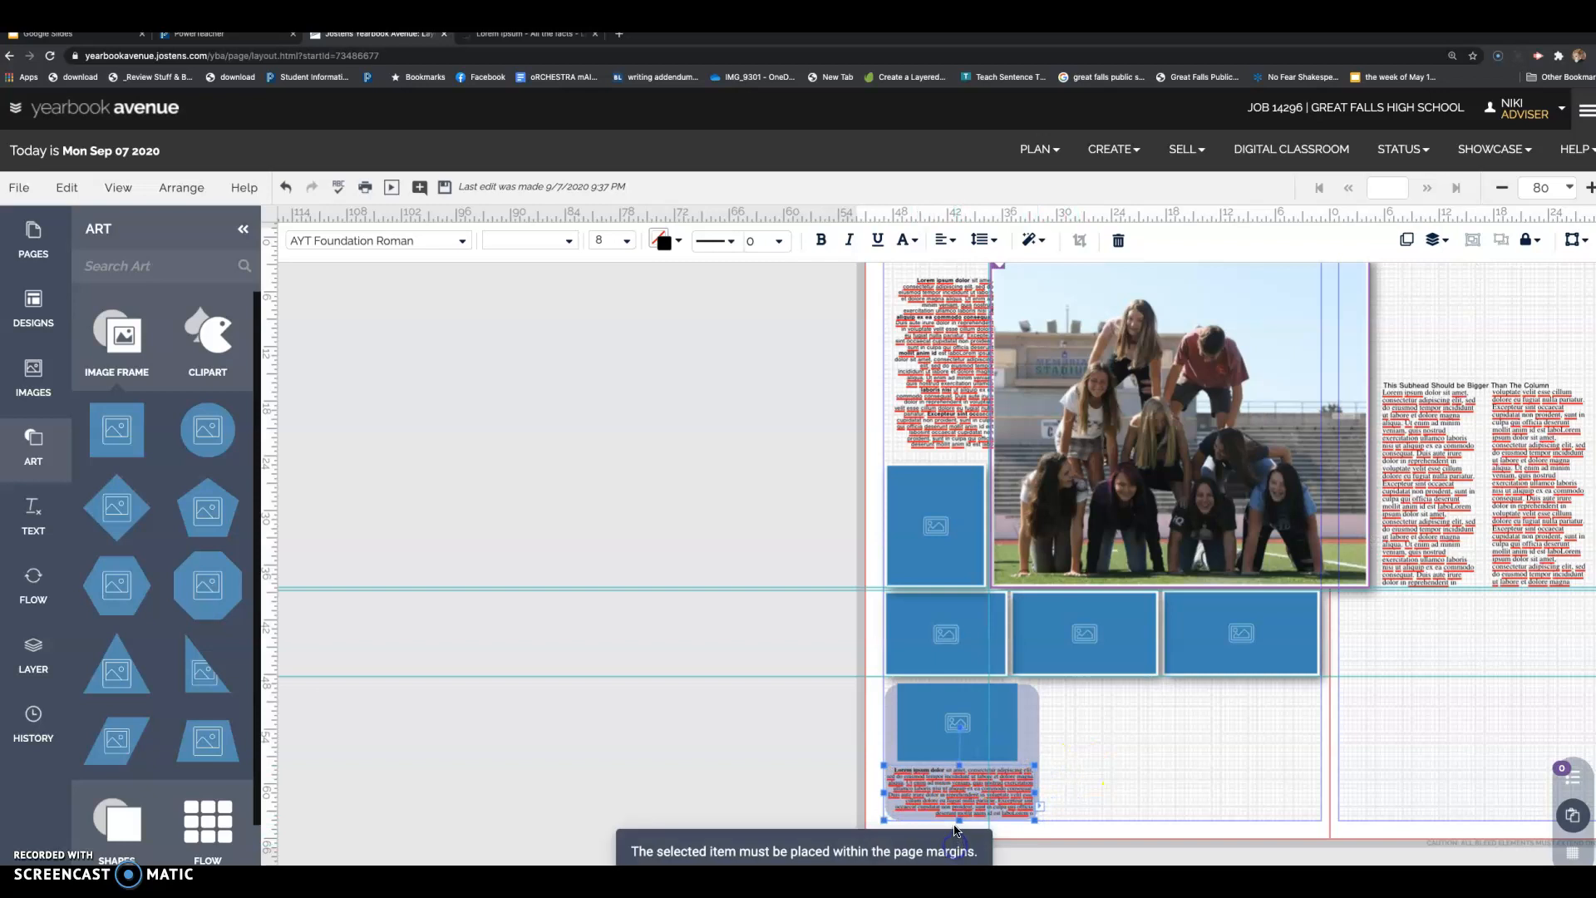
click(1149, 823)
click(962, 791)
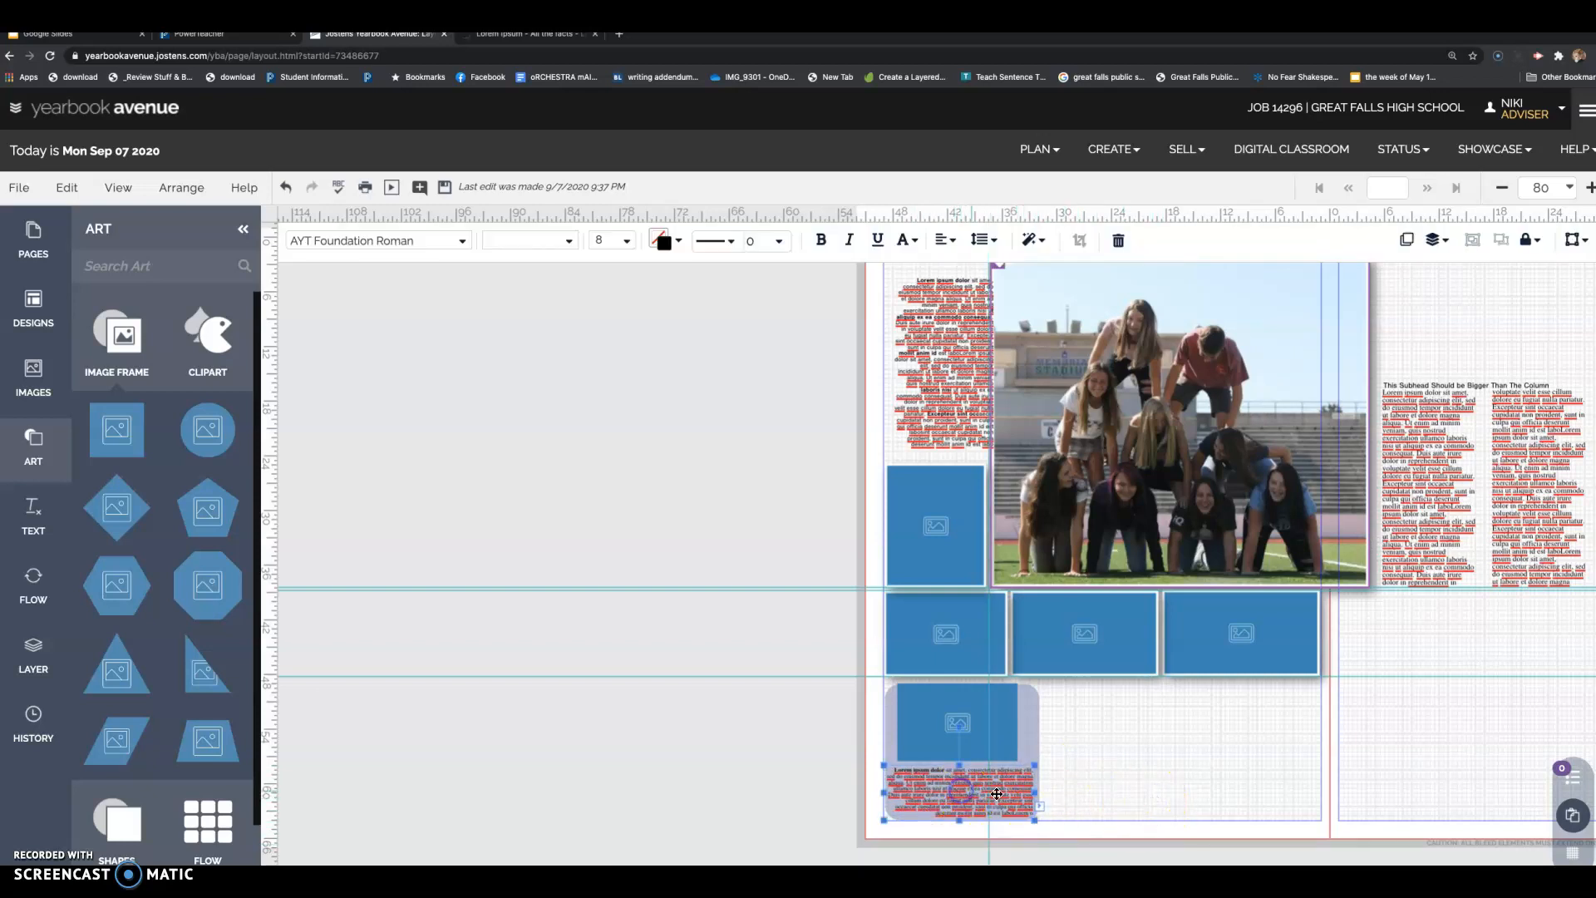
click(1129, 791)
click(969, 732)
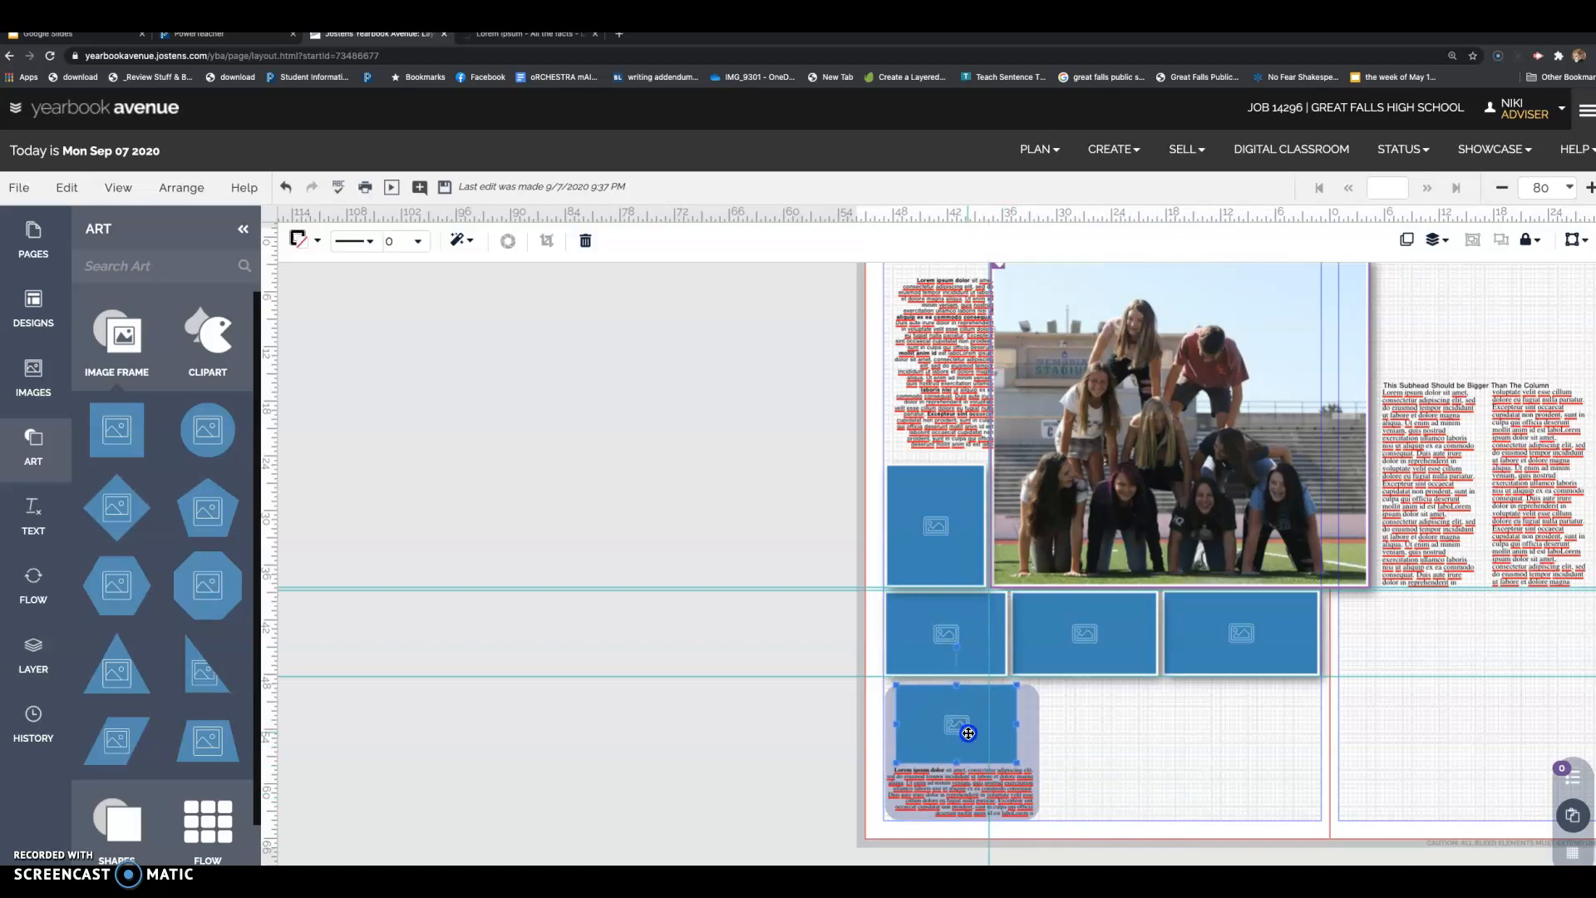
click(1140, 771)
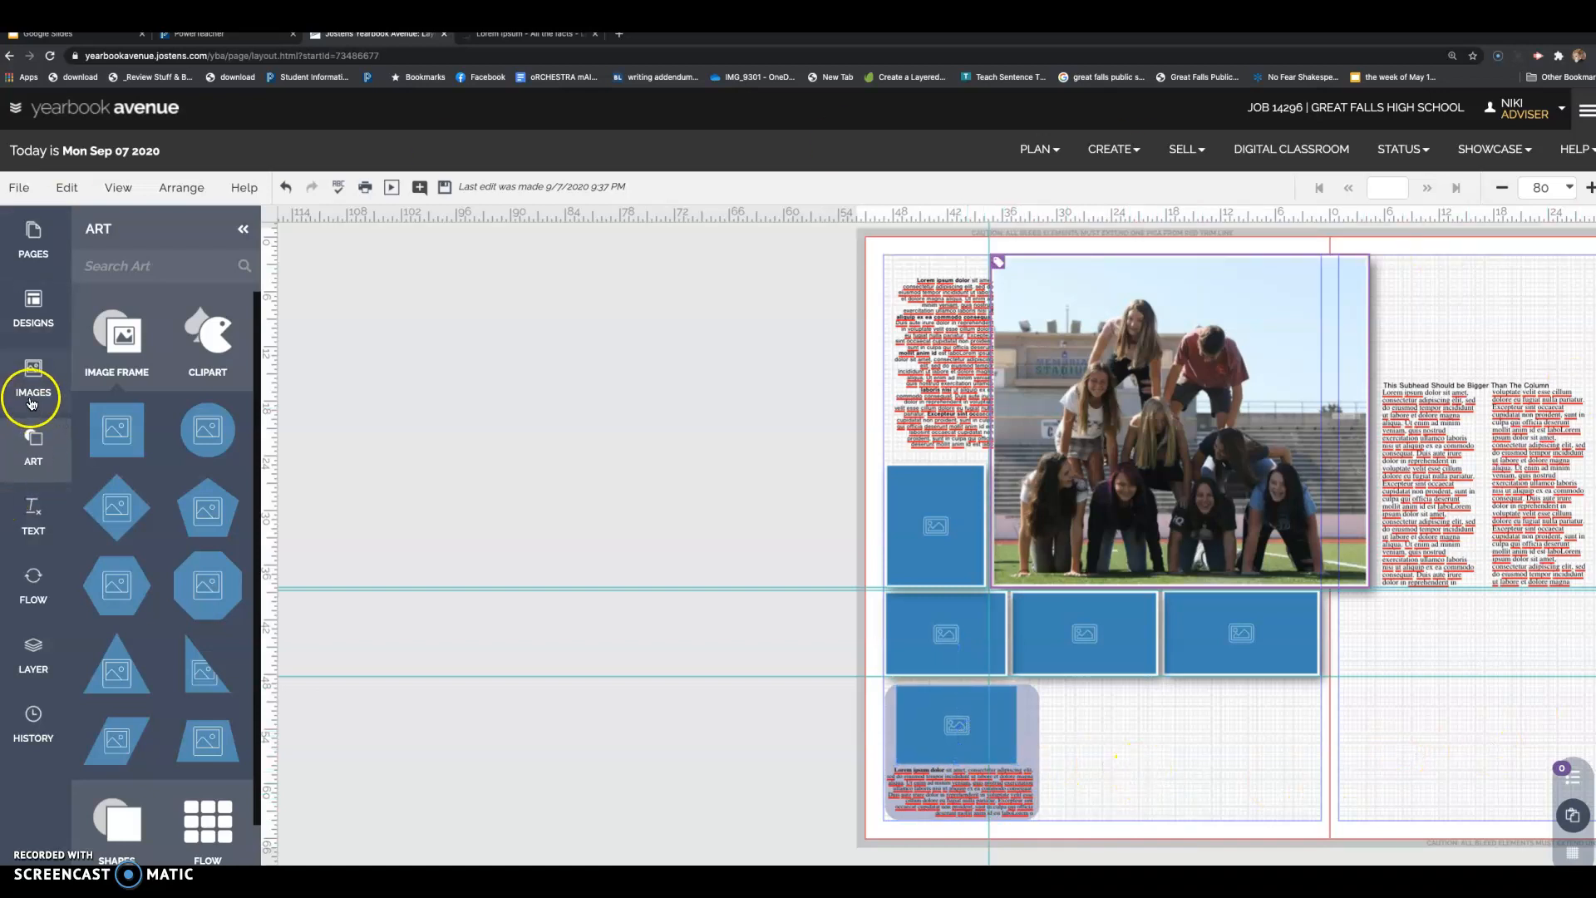
- Place the triangle-patterned border from the Borders clipart in the empty area beside the tinted module
click(37, 453)
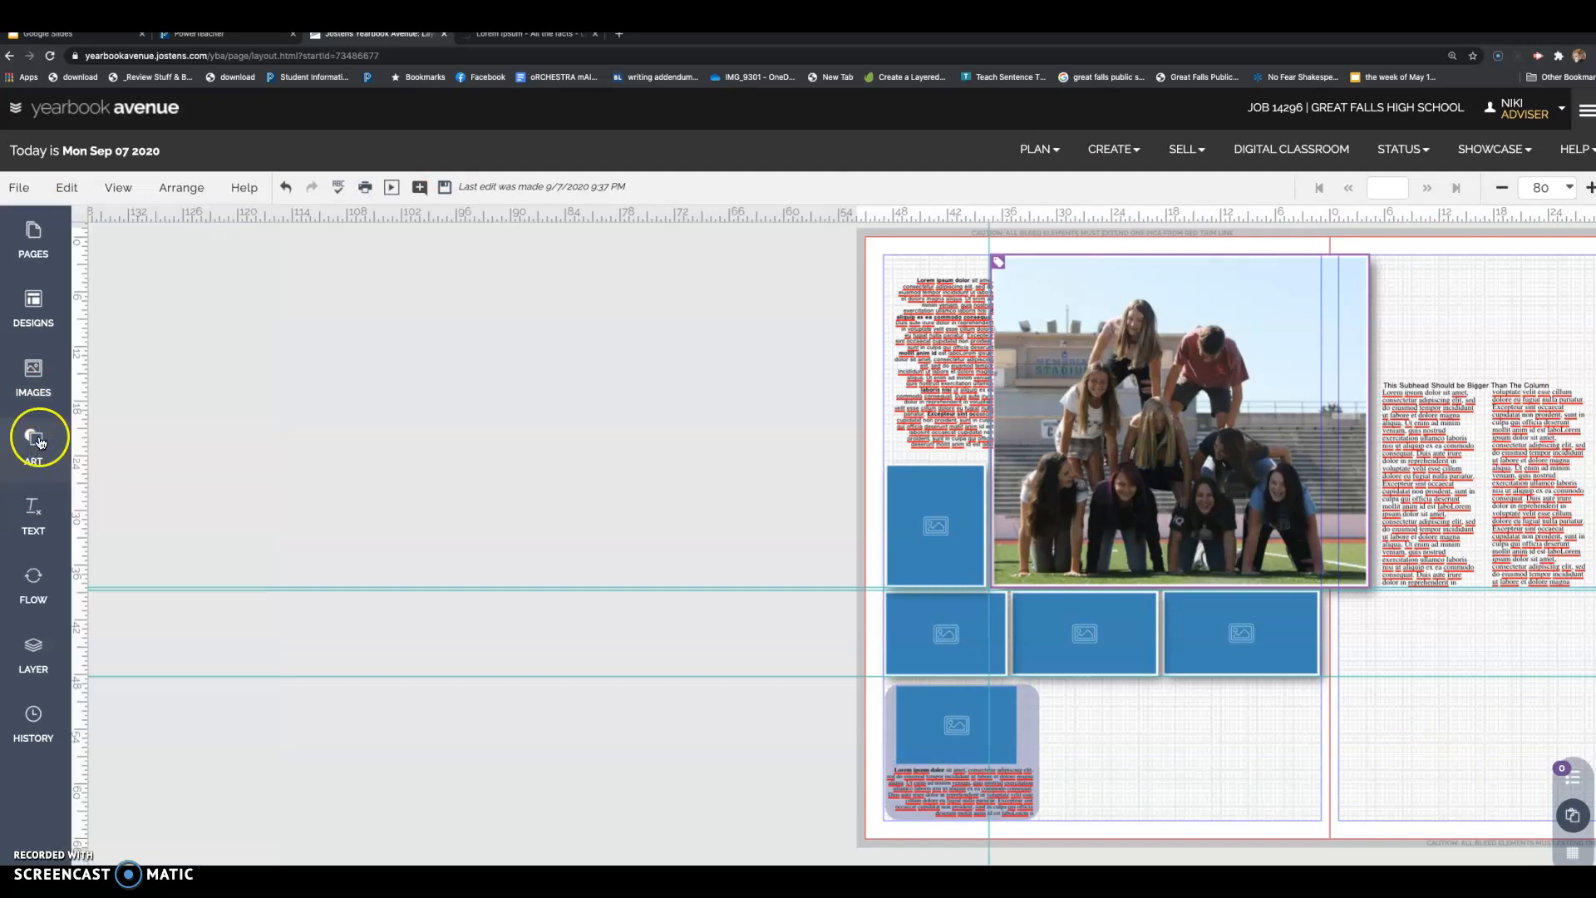
click(38, 441)
click(200, 348)
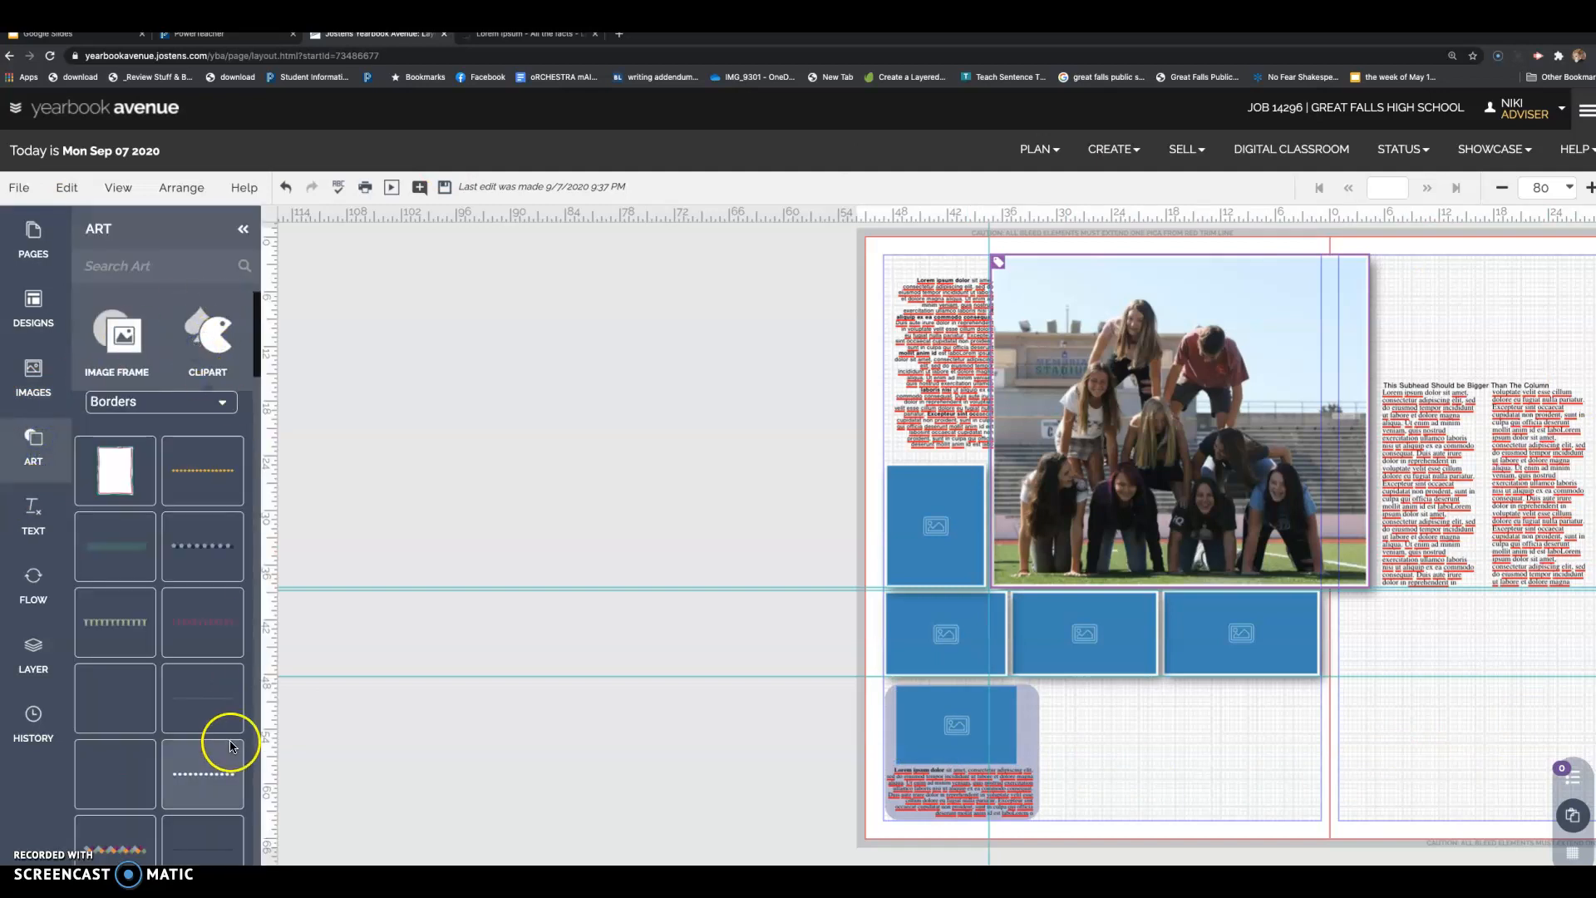
scroll(184, 739, down, 1)
scroll(187, 732, down, 4)
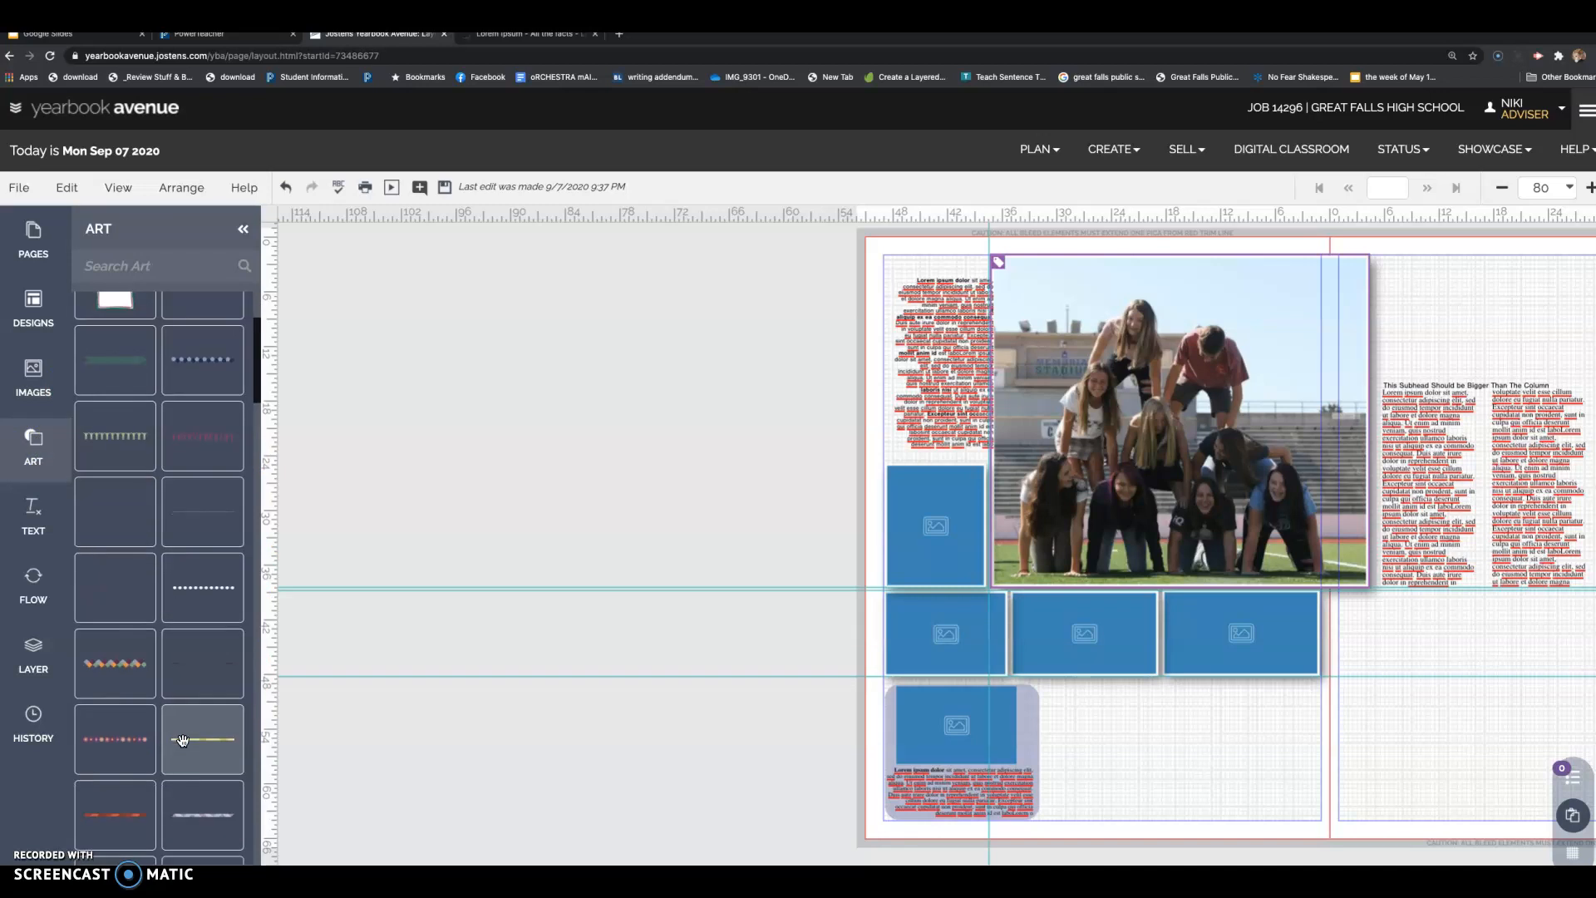
drag(240, 656, 1056, 749)
- Stretch the triangle-patterned border so it spans from the tinted shape to the page's inner margin
click(1225, 746)
drag(1227, 744, 1311, 736)
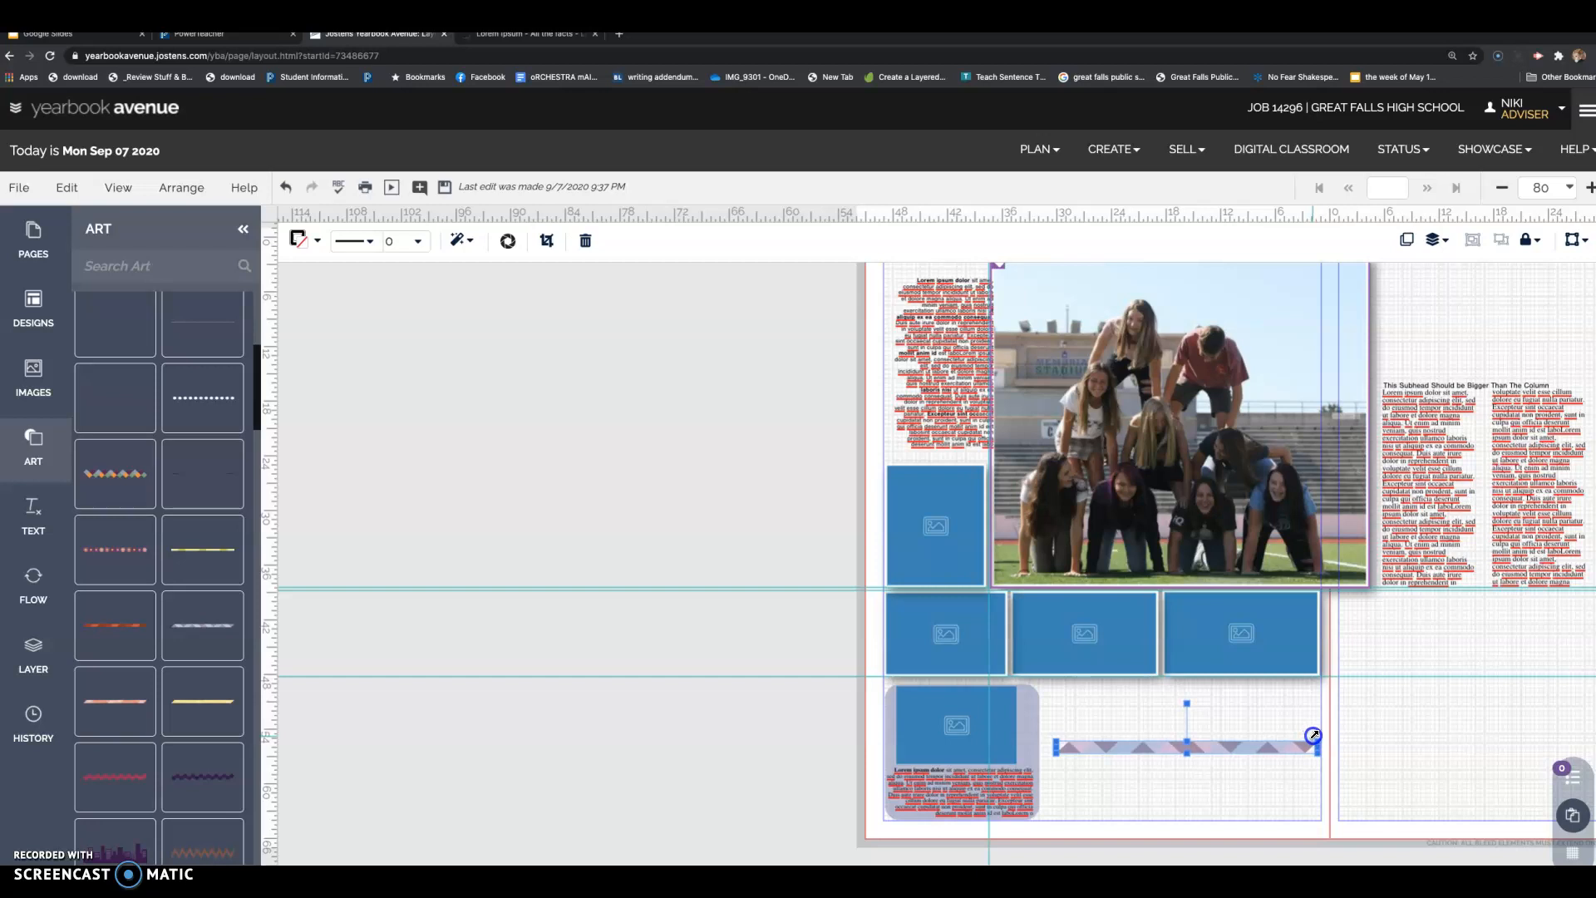
click(1061, 744)
drag(1052, 741, 1143, 748)
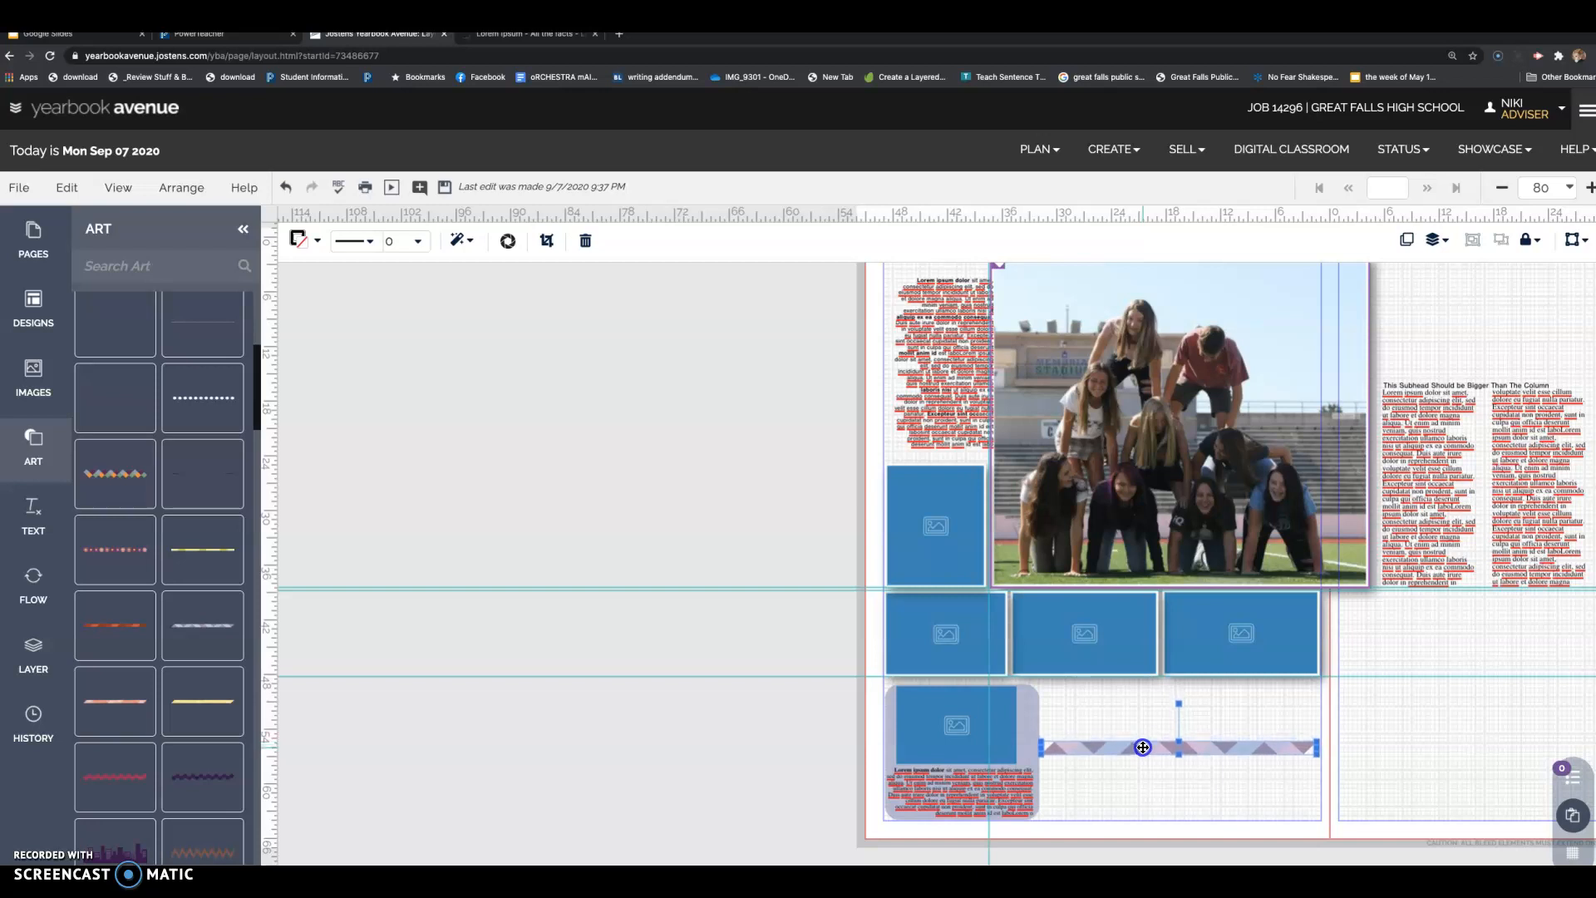
click(1133, 790)
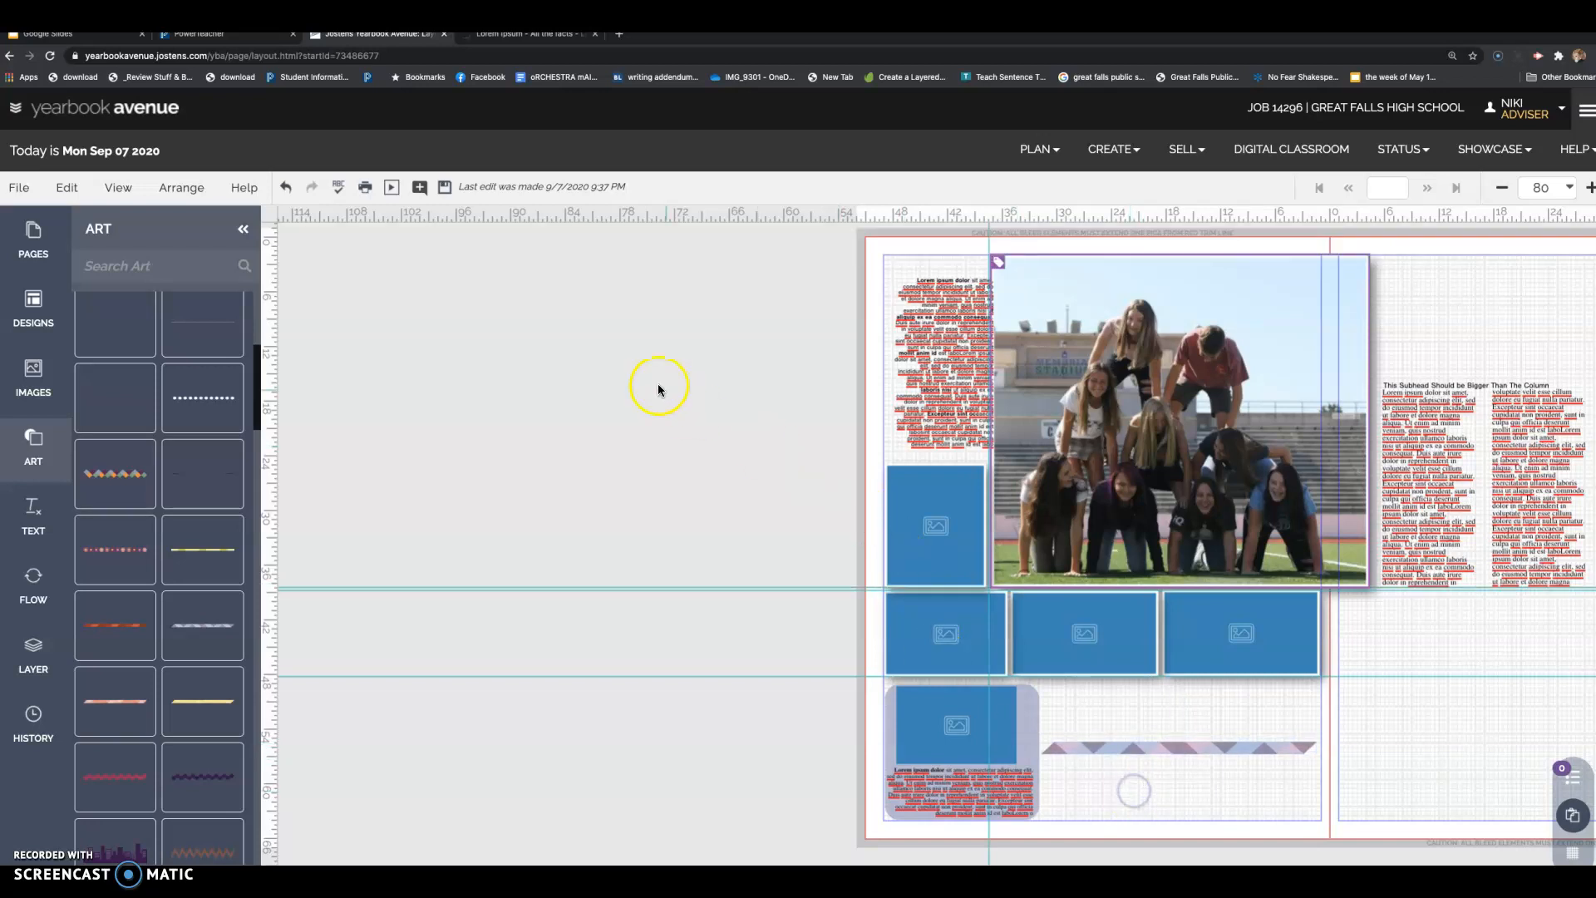
- Add a circular image frame, shrink it to a small oval and place it over the inner-margin end of the patterned border
click(31, 371)
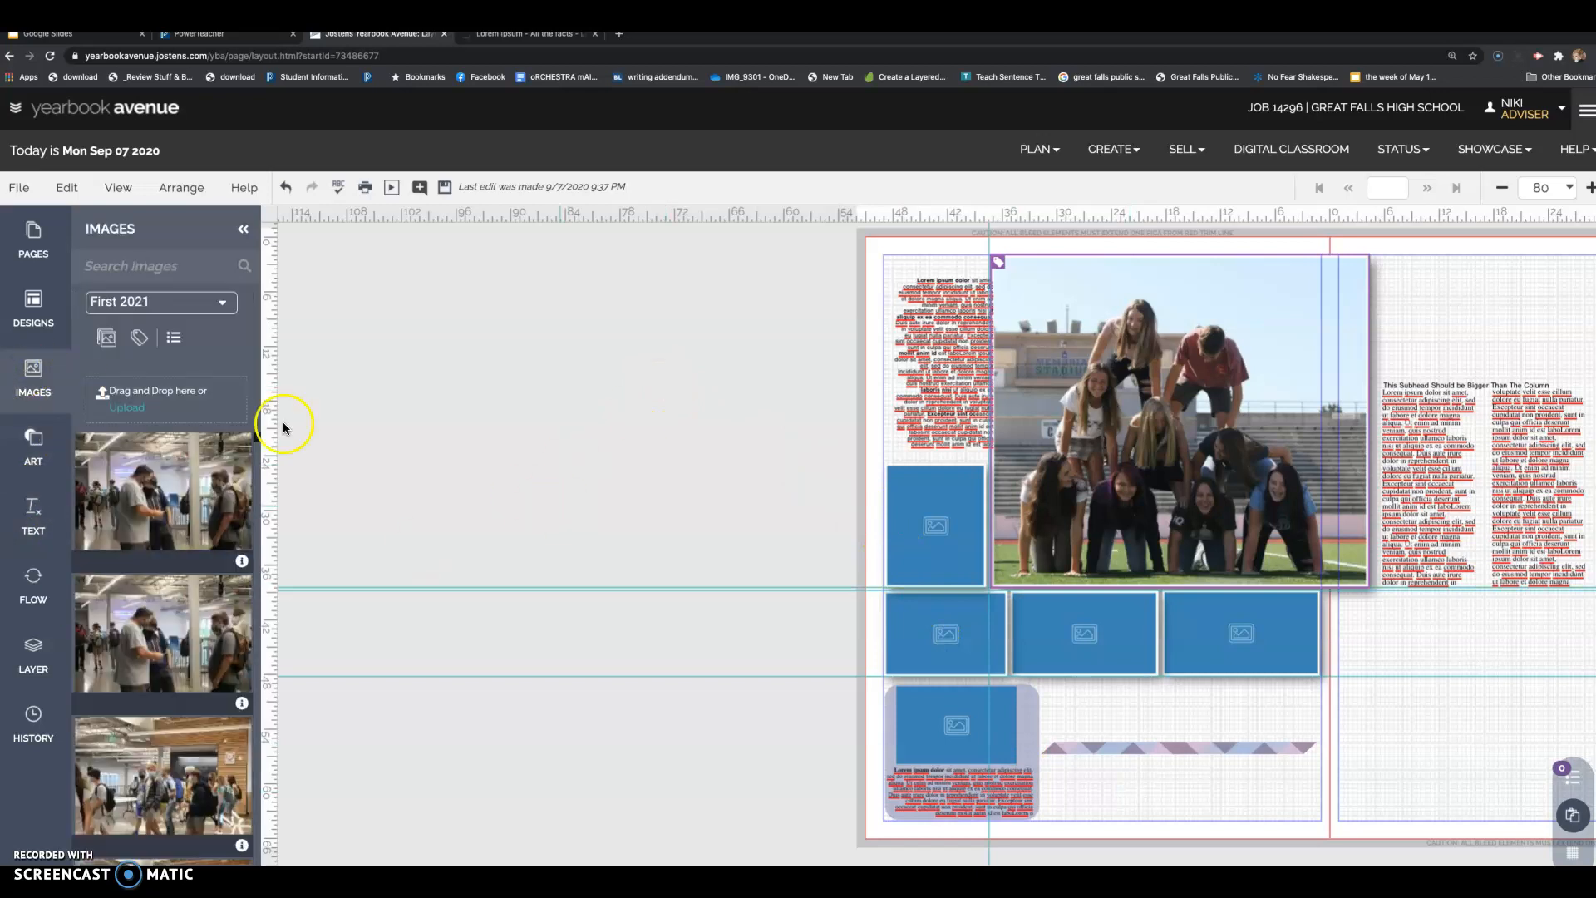
click(36, 316)
click(37, 445)
click(126, 336)
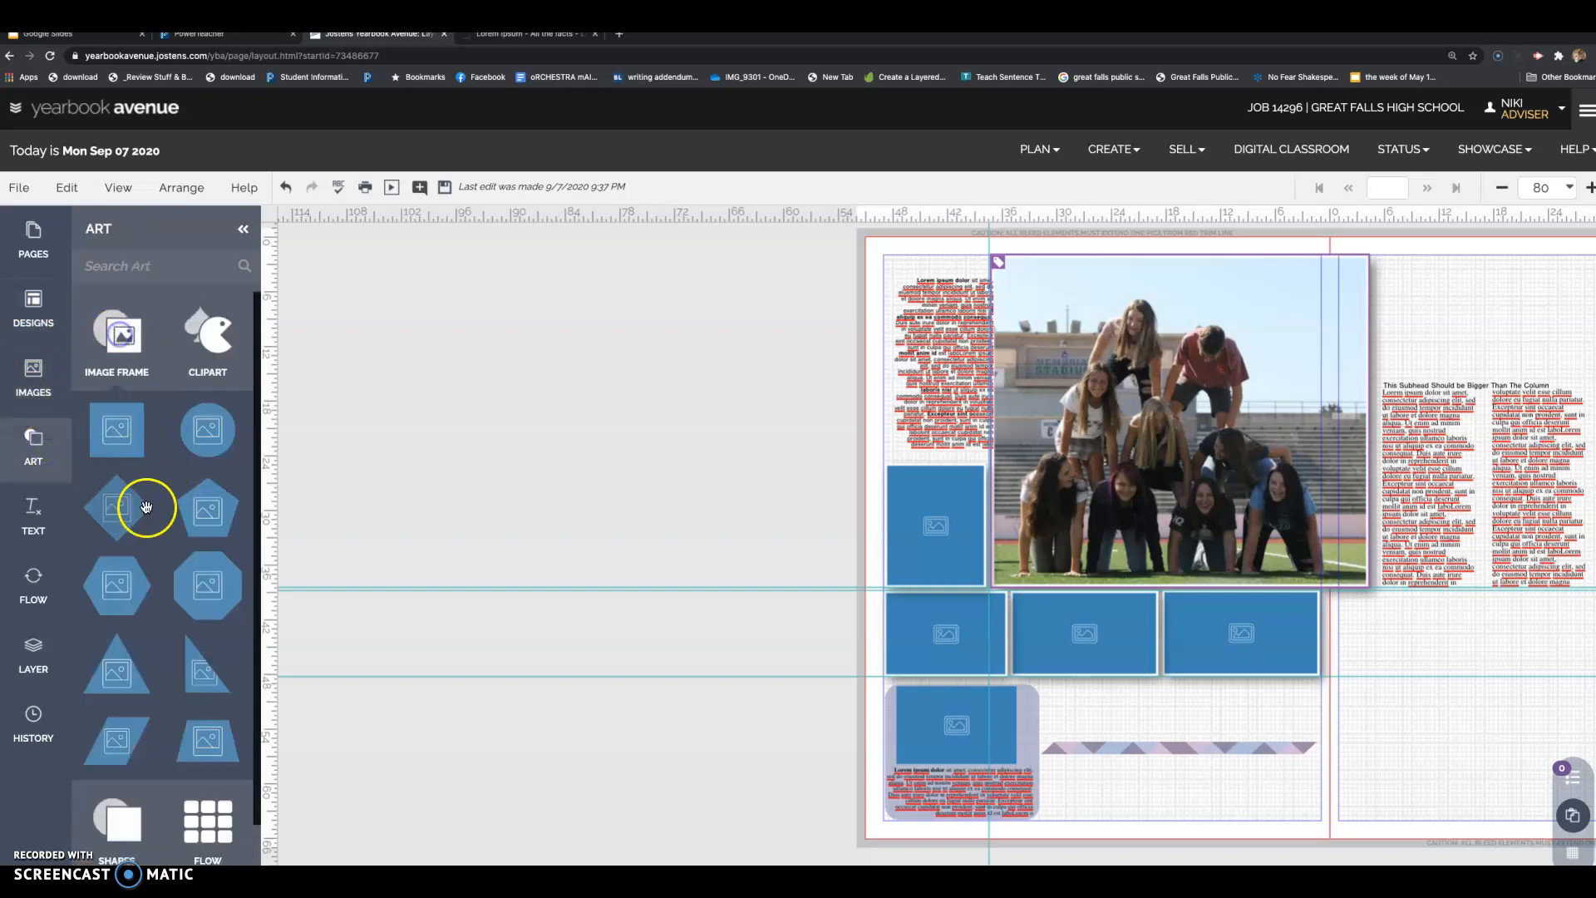
click(212, 433)
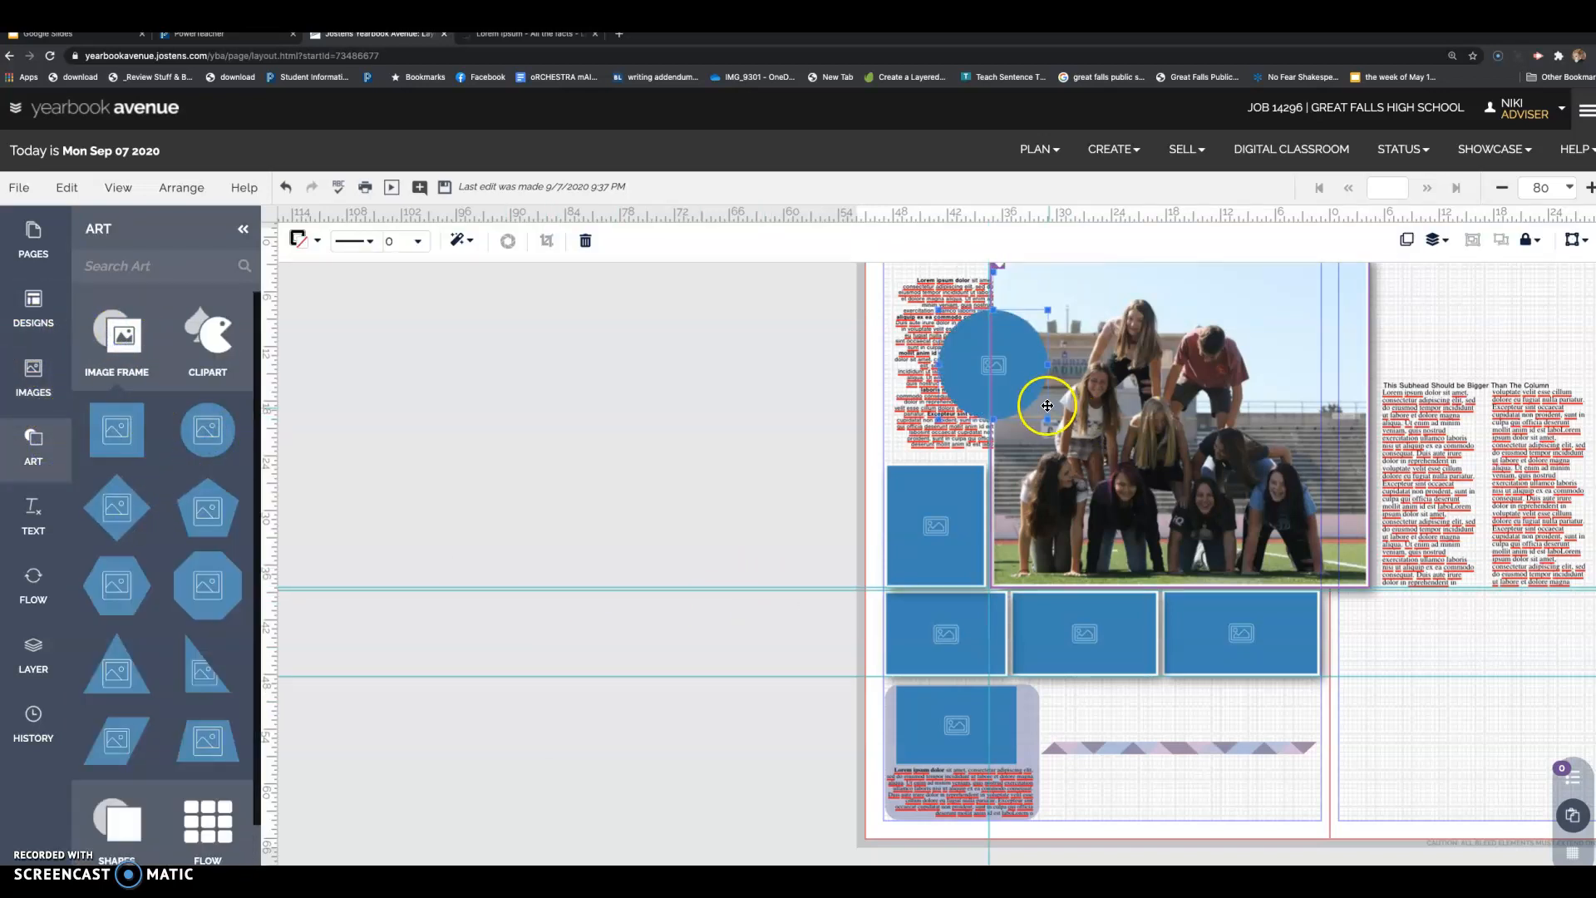
drag(1039, 398, 1275, 712)
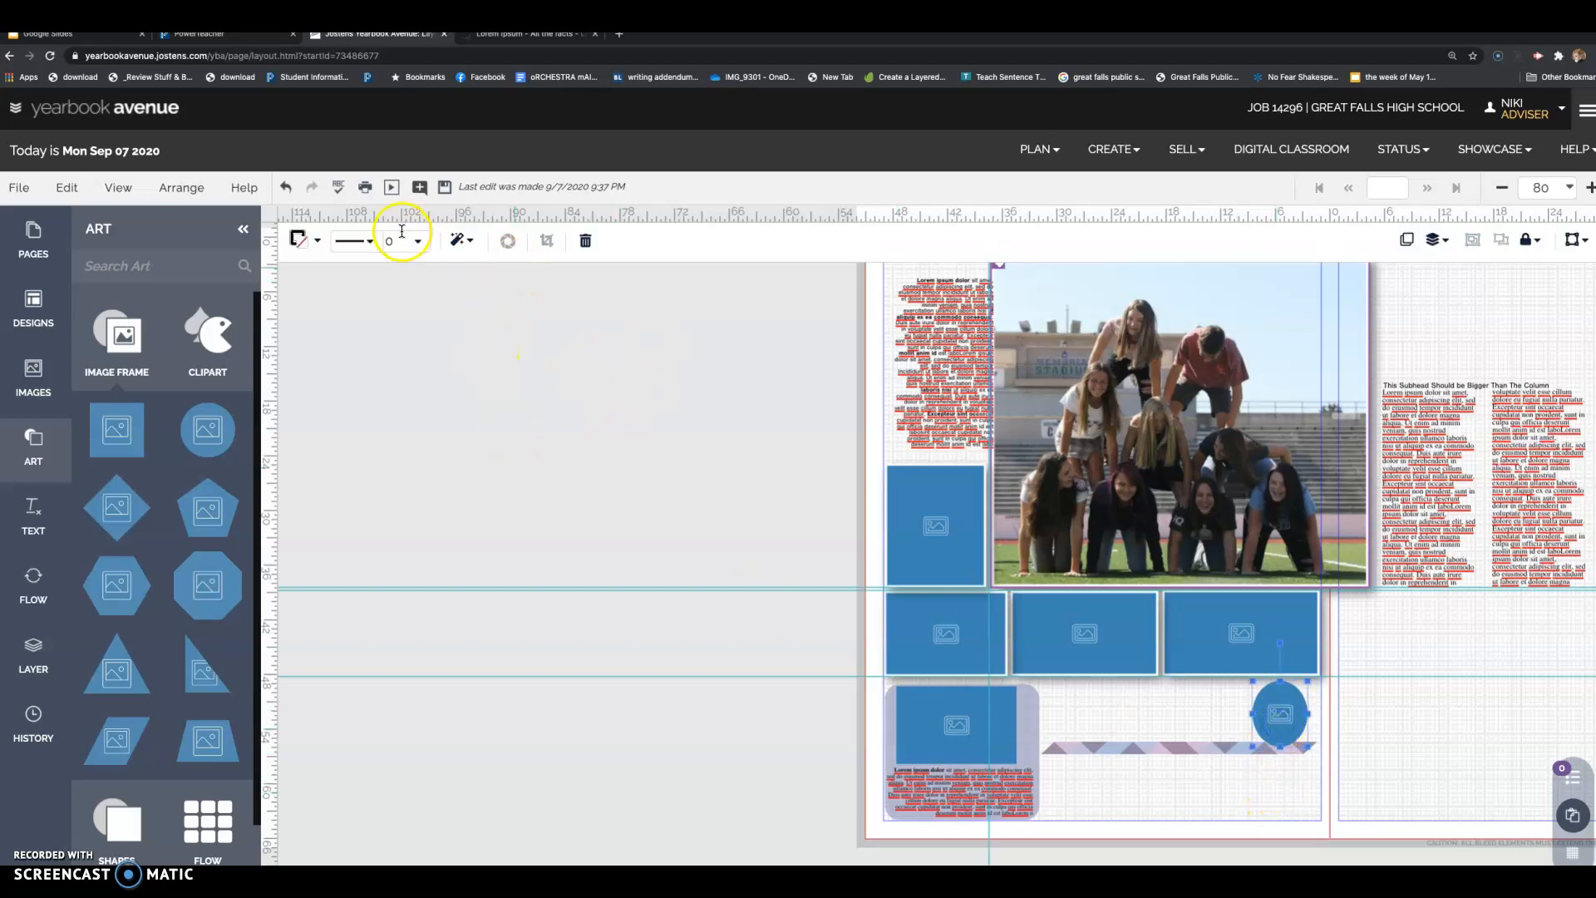
- Give the oval image frame a white 2 pt outline
click(299, 241)
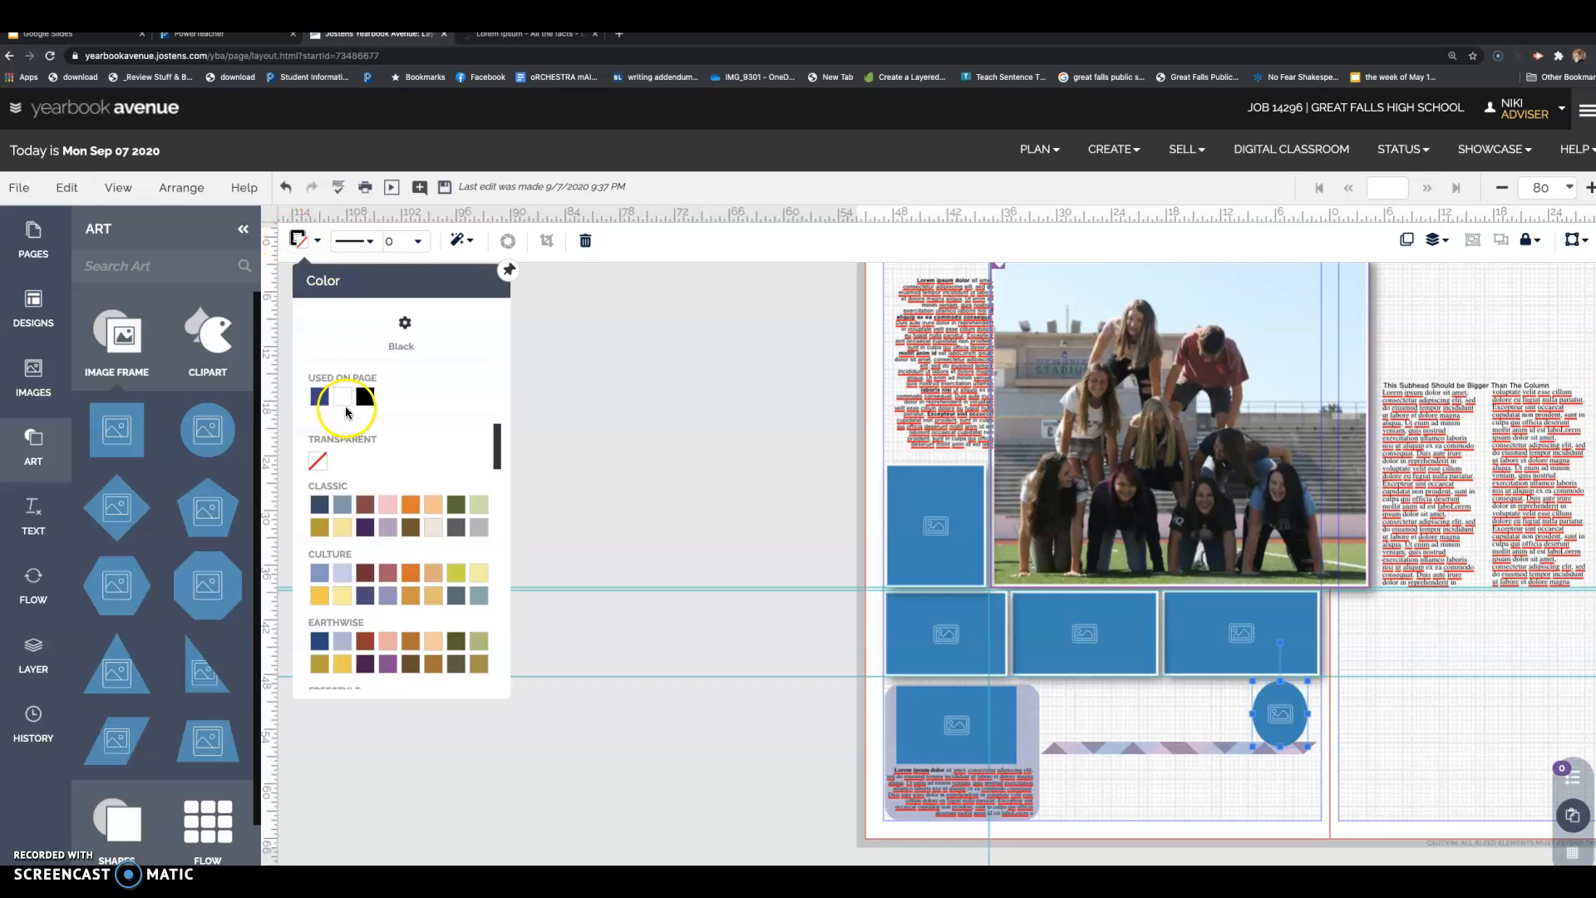
click(347, 414)
click(419, 241)
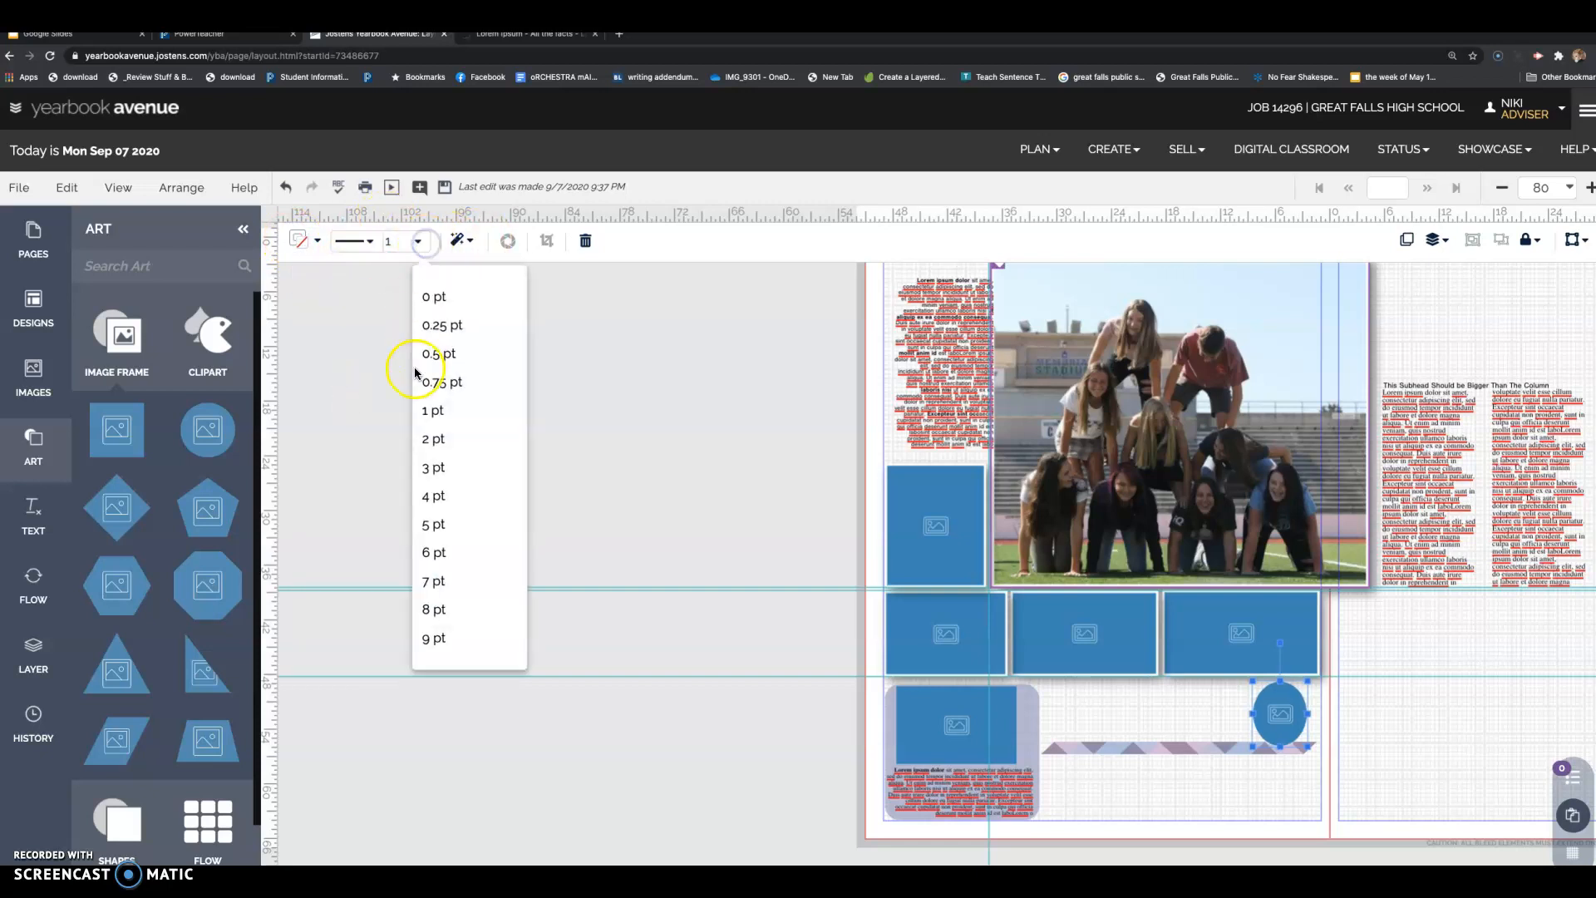
click(431, 439)
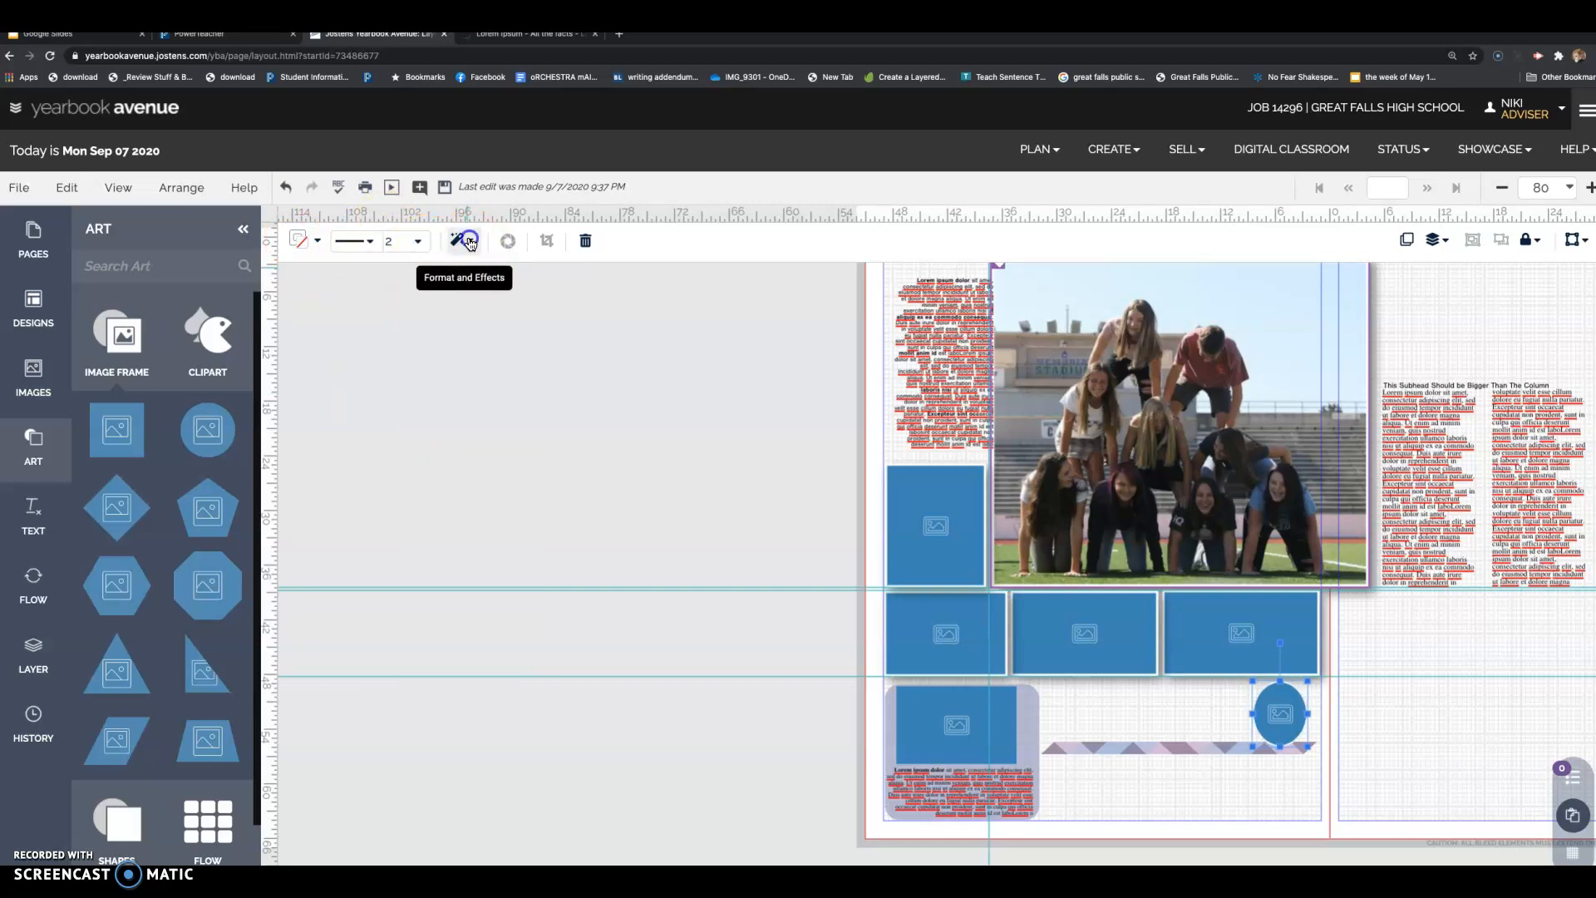
- Add a black drop shadow with a distance of 11 to the oval image frame
click(470, 243)
click(501, 532)
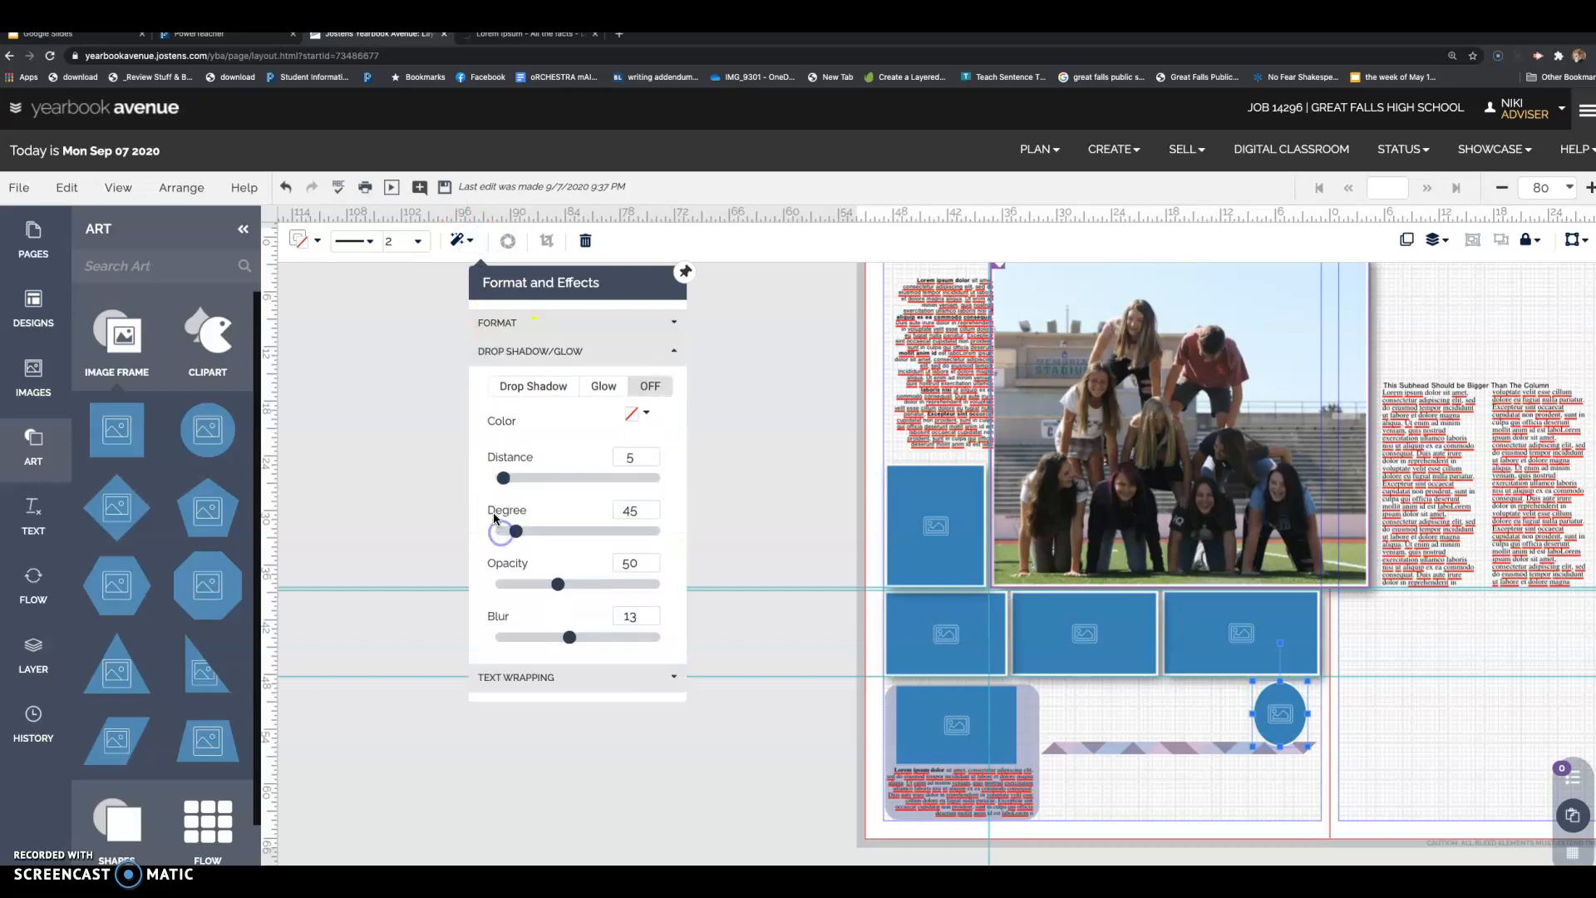
drag(499, 478, 551, 481)
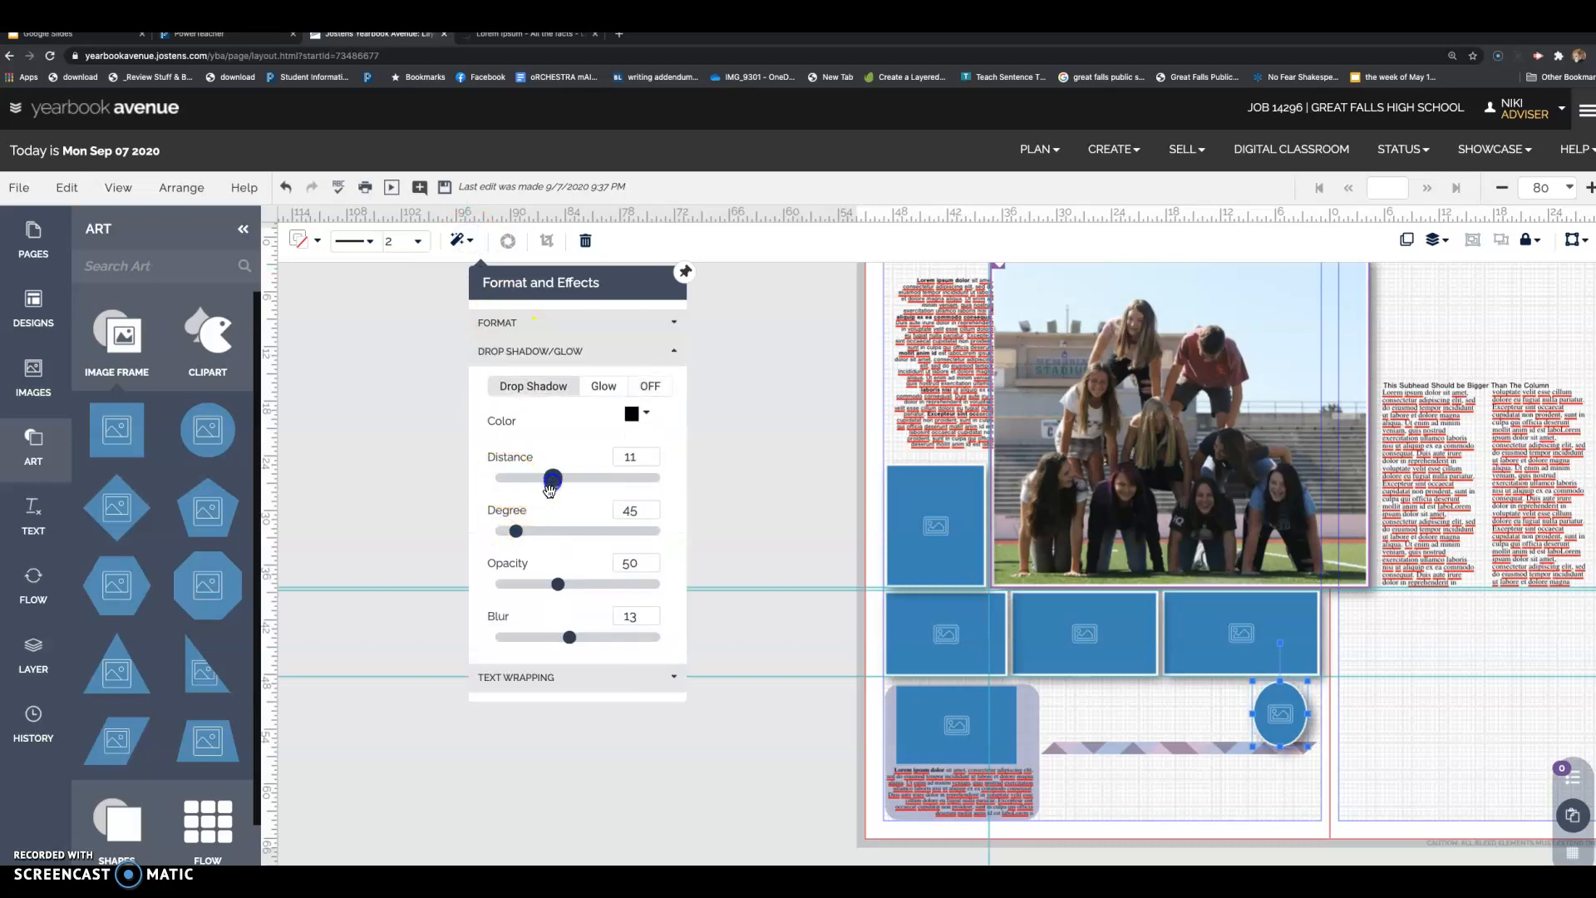
click(563, 734)
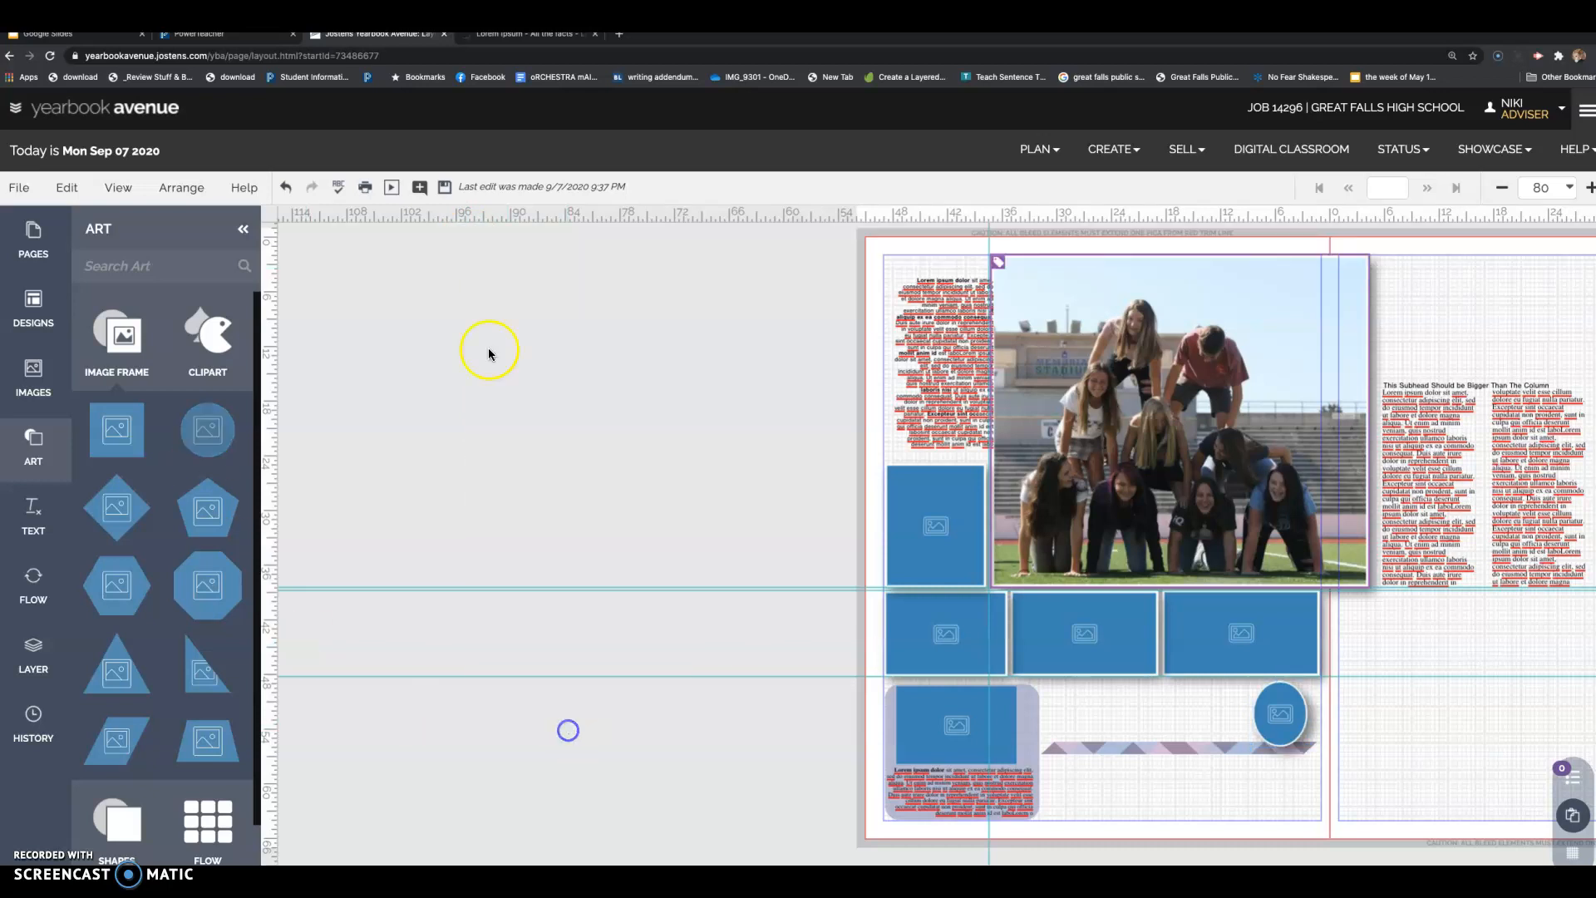
- Send the oval image frame to the back so it sits behind the patterned border
click(1293, 732)
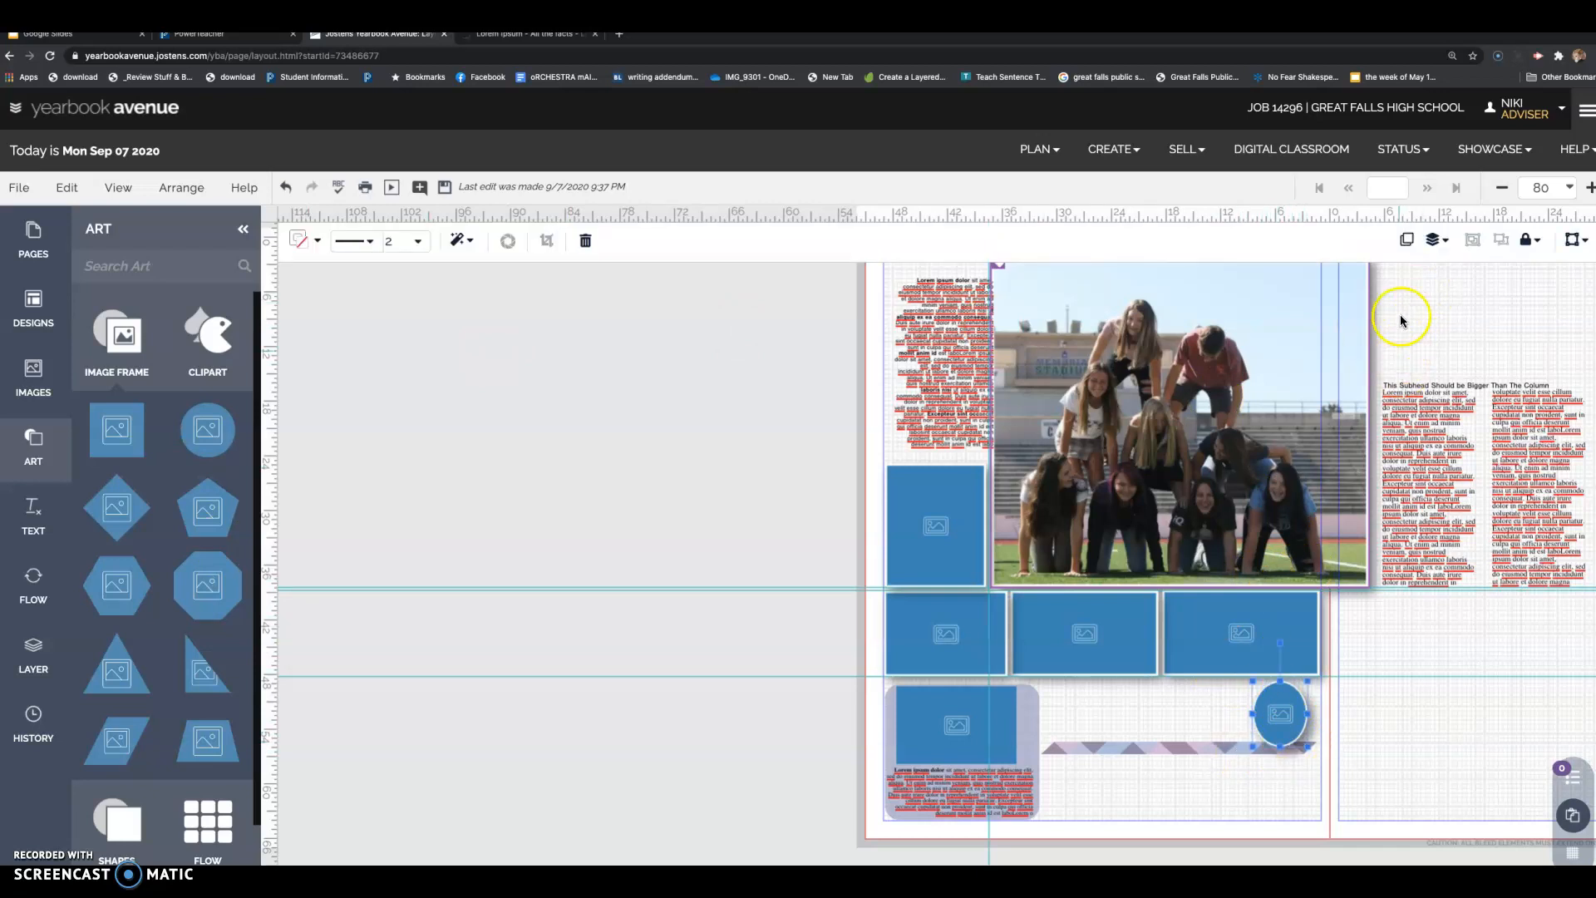
click(1438, 240)
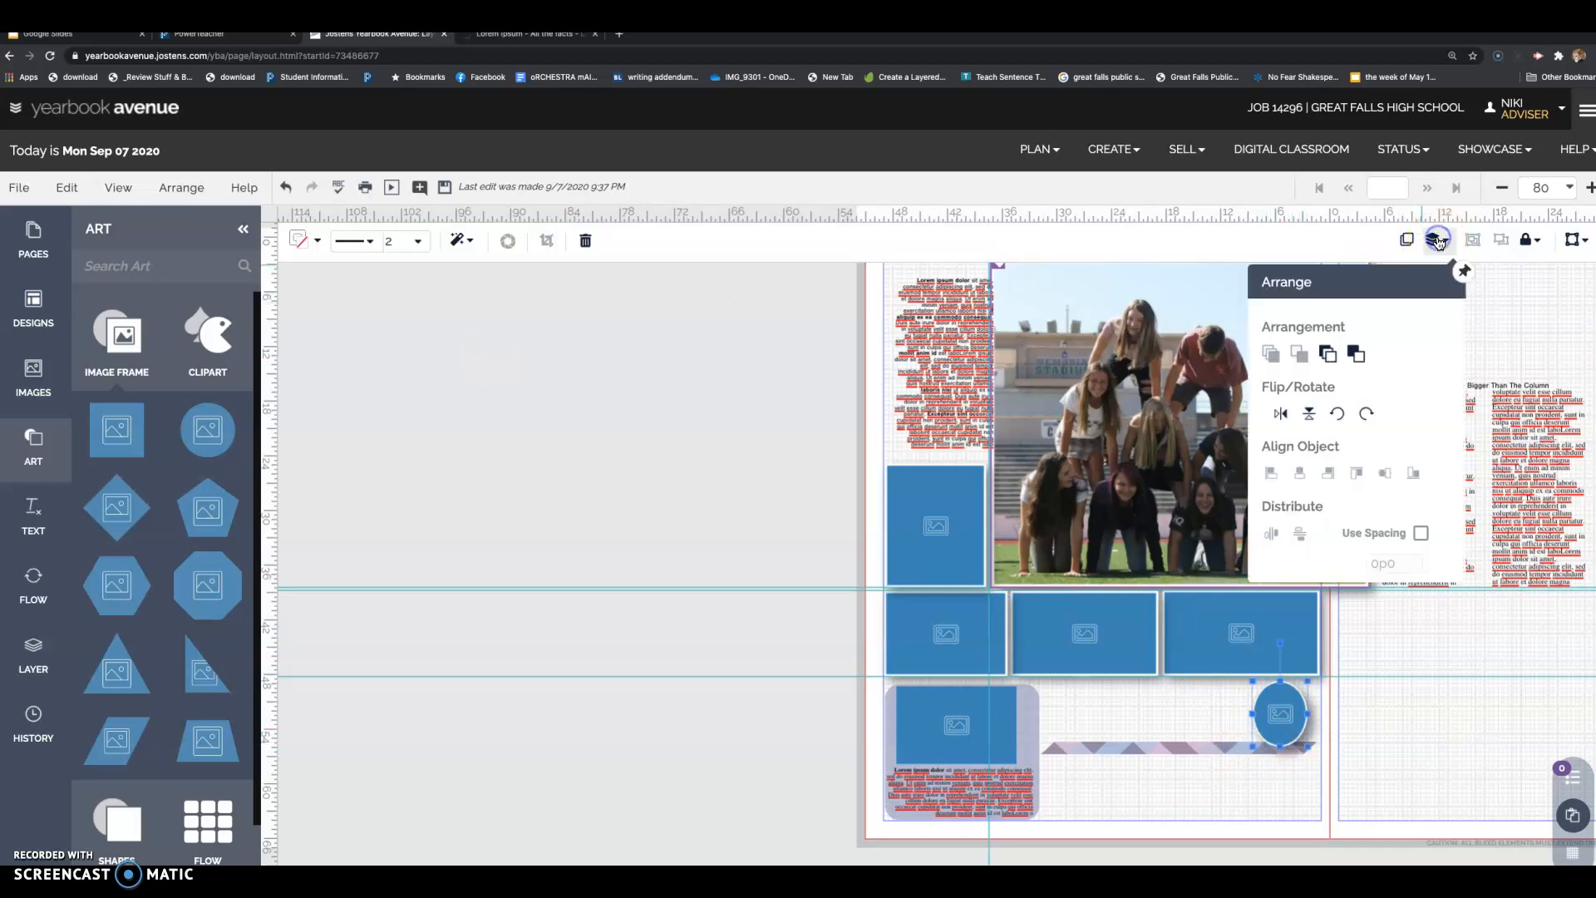
click(1329, 354)
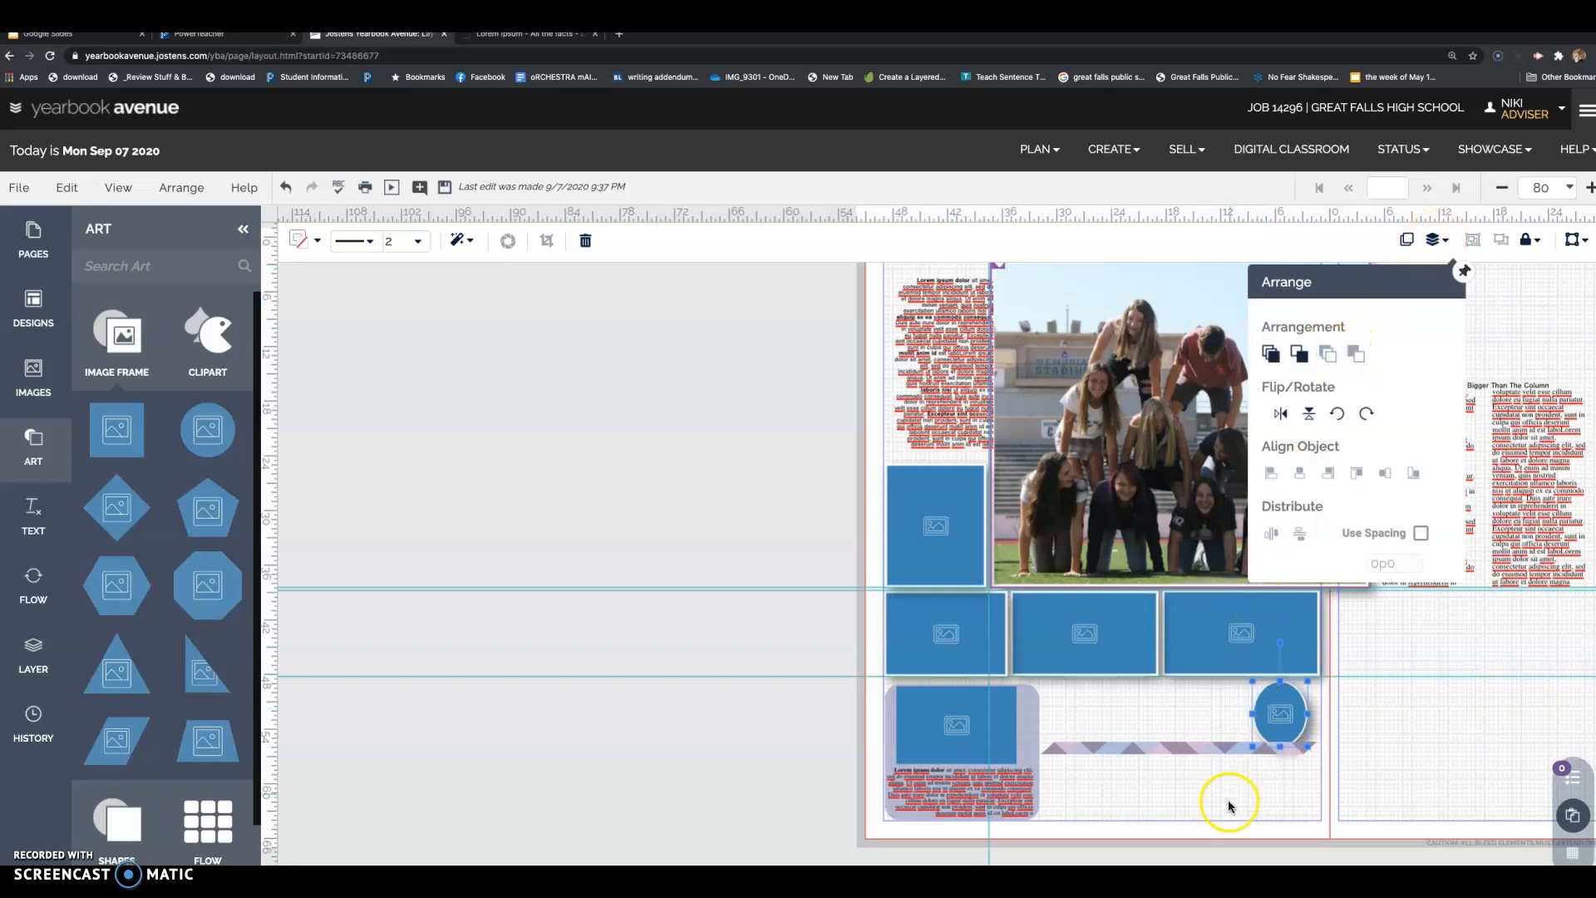
click(1230, 802)
- Duplicate the oval image frame three times and spread the copies in an even row along the patterned border
click(1277, 716)
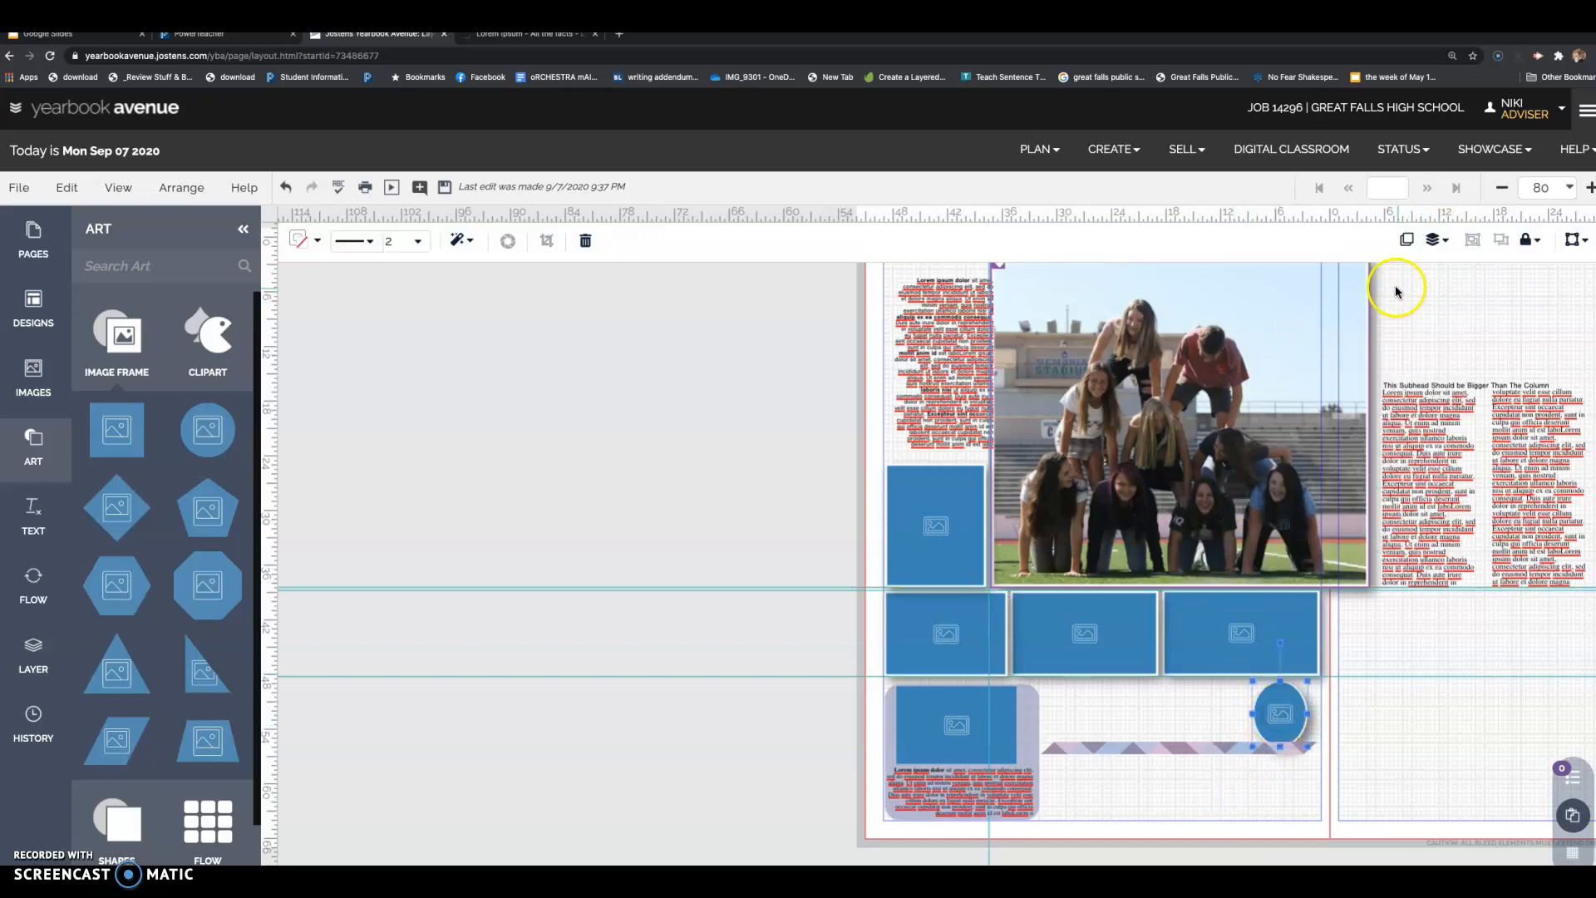
click(1405, 242)
click(1405, 243)
click(1406, 243)
drag(1296, 748, 1064, 725)
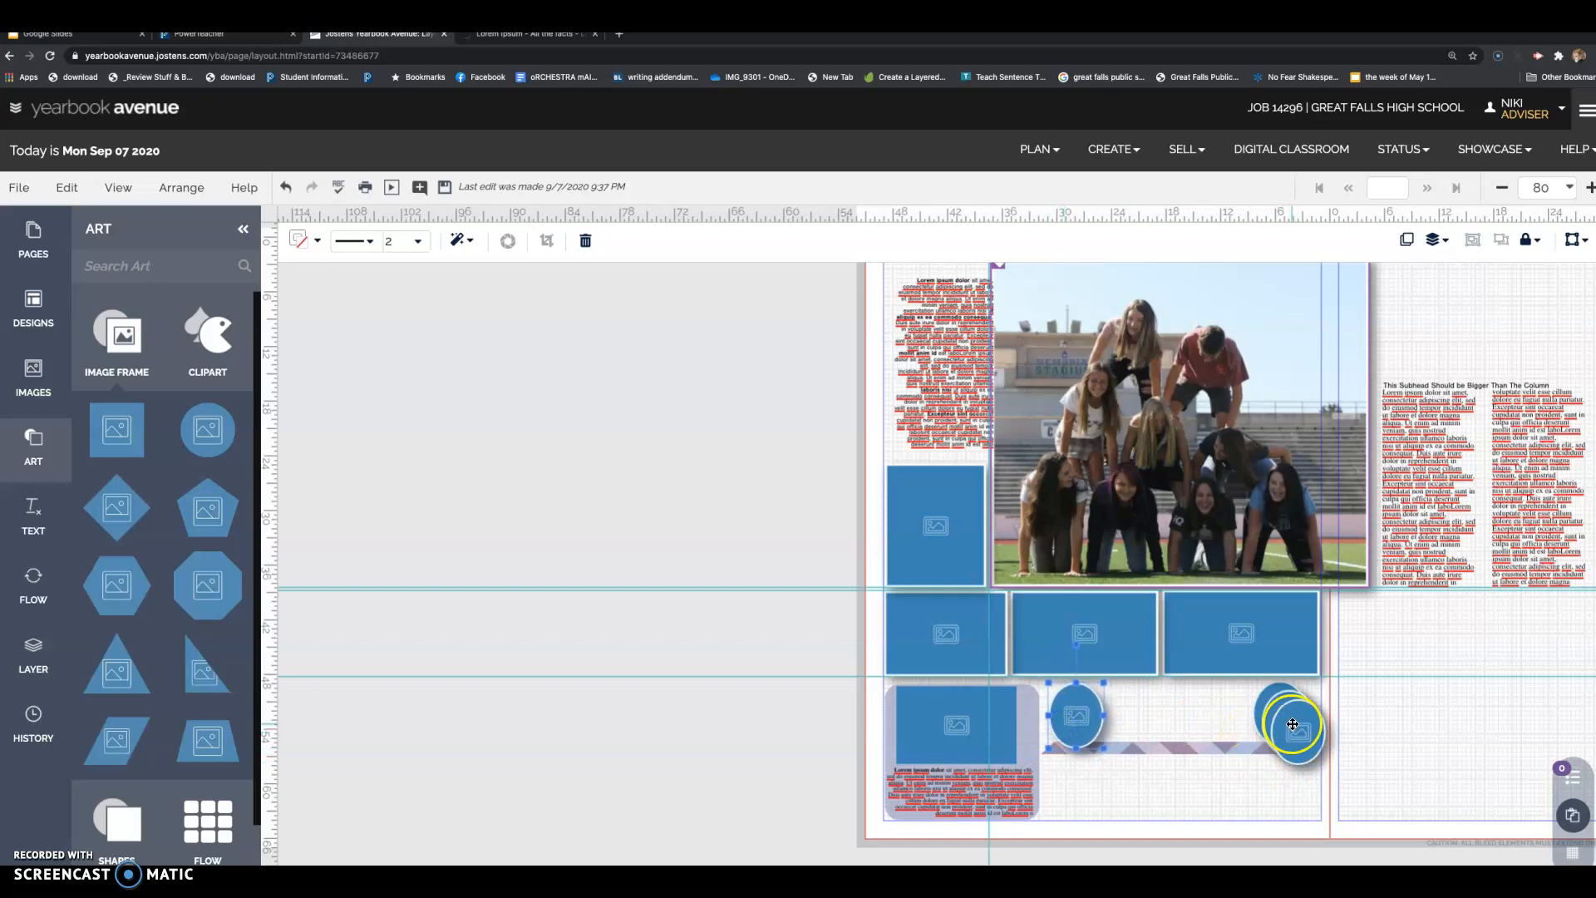
drag(1291, 724, 1129, 707)
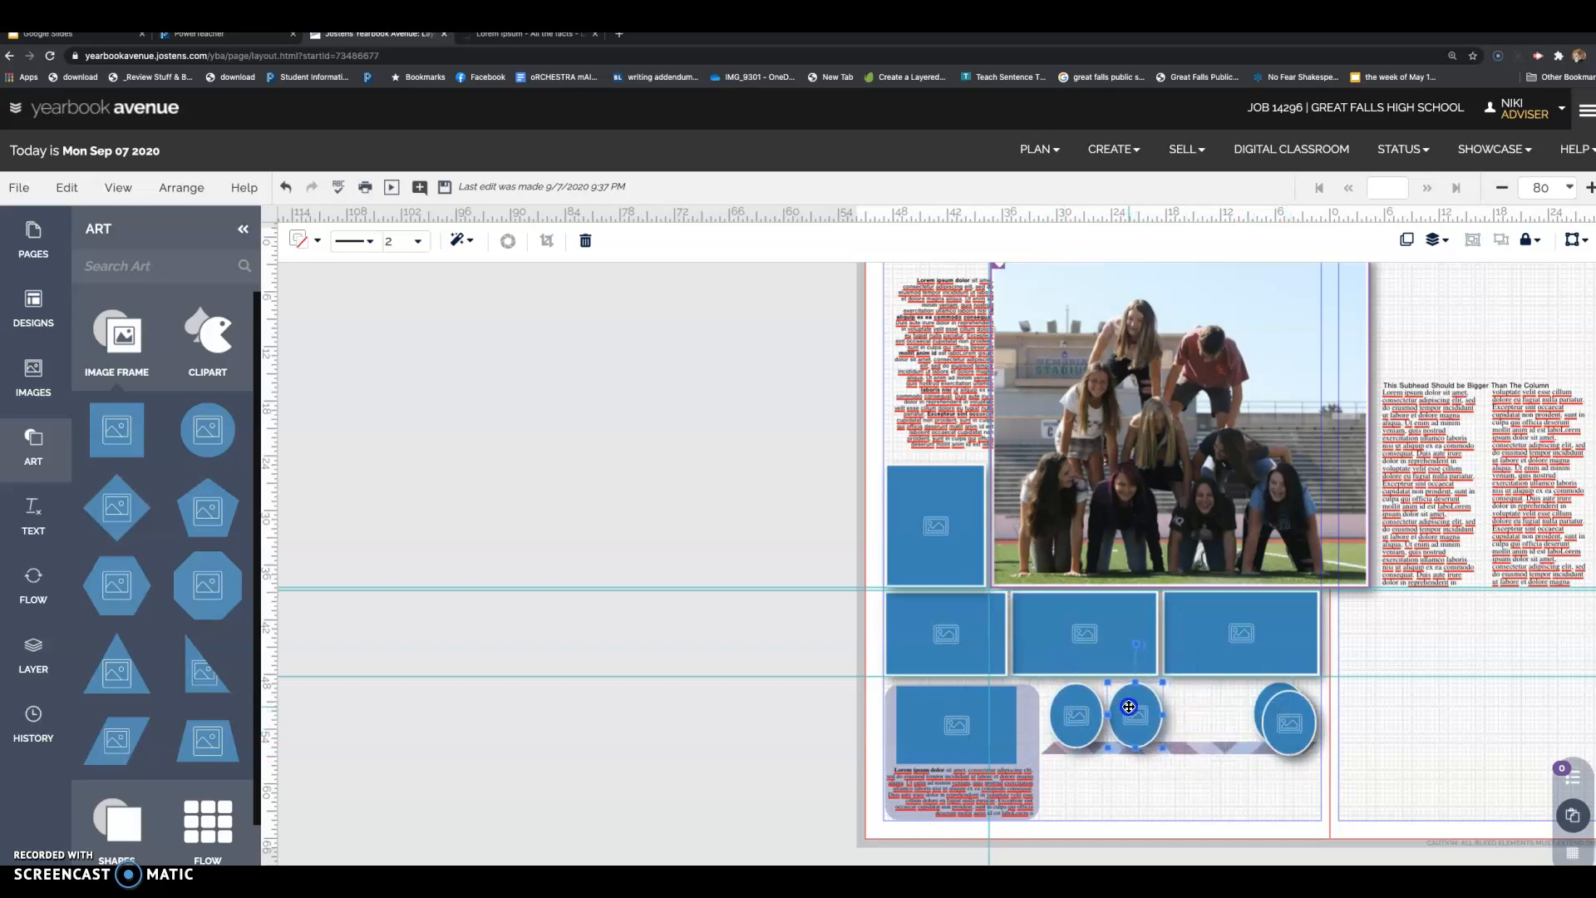
drag(1289, 721, 1092, 720)
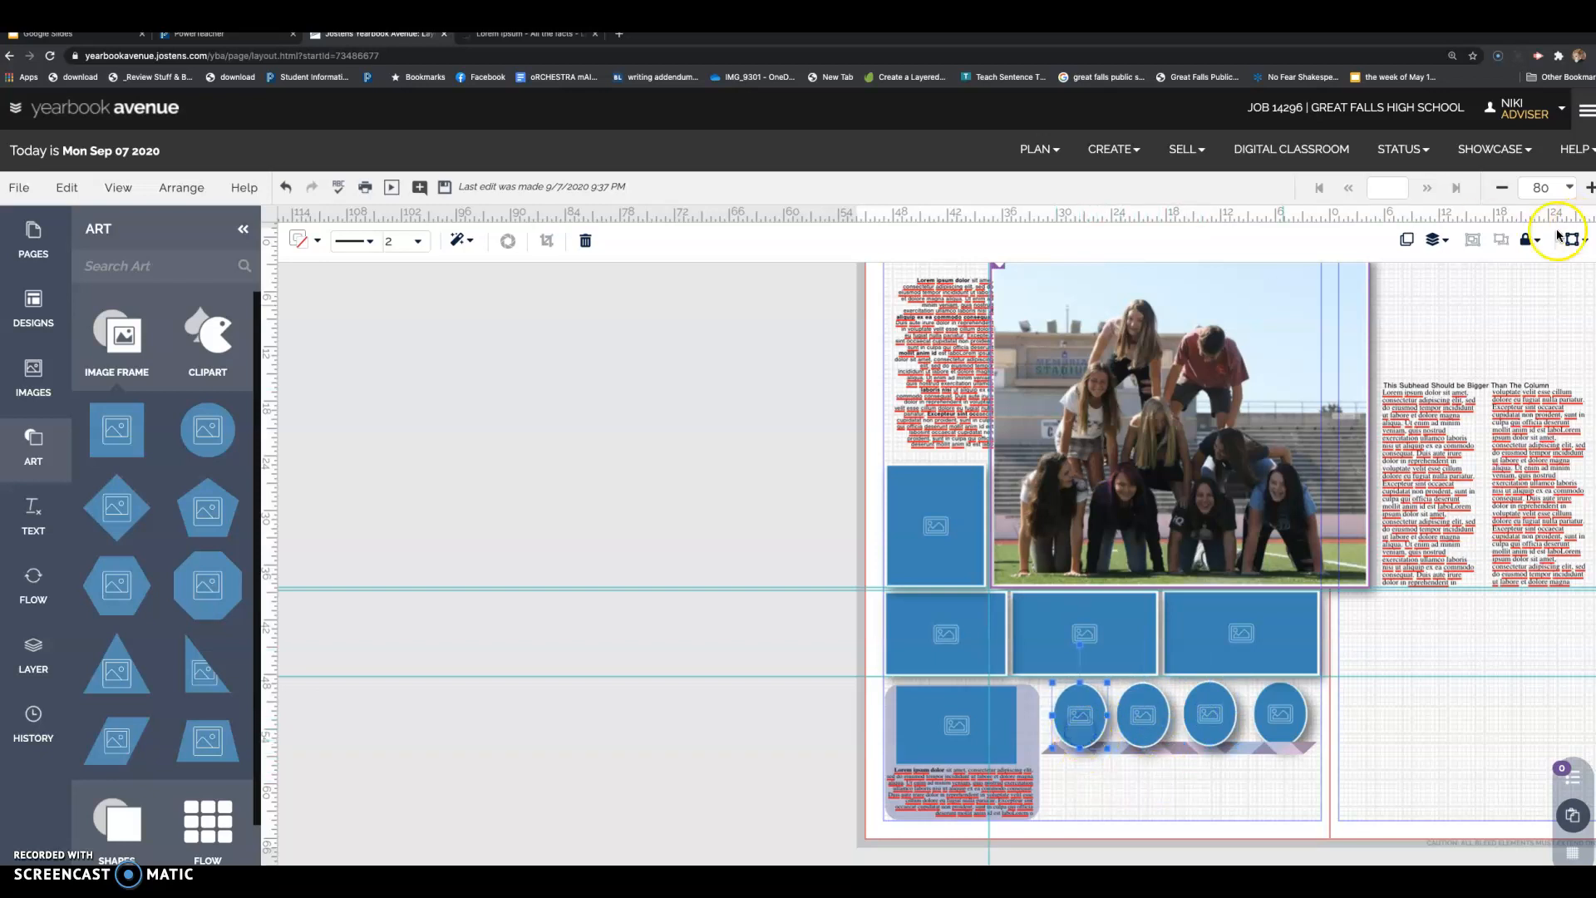
- Send each of the three duplicated oval frames to the back, behind the patterned border
click(1444, 241)
click(1334, 361)
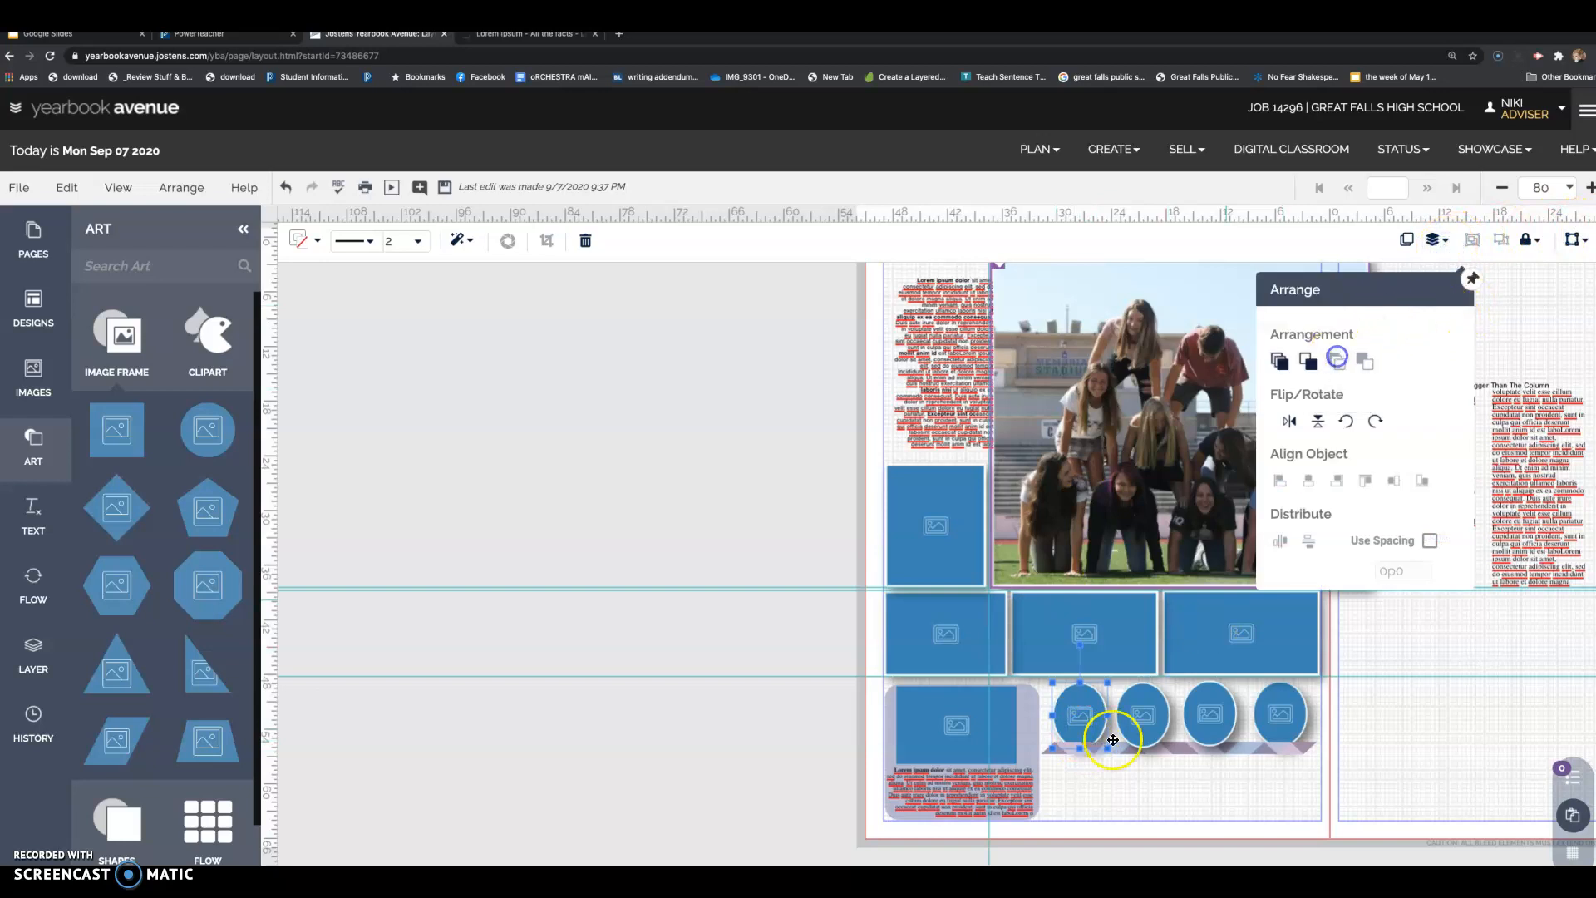
click(1151, 717)
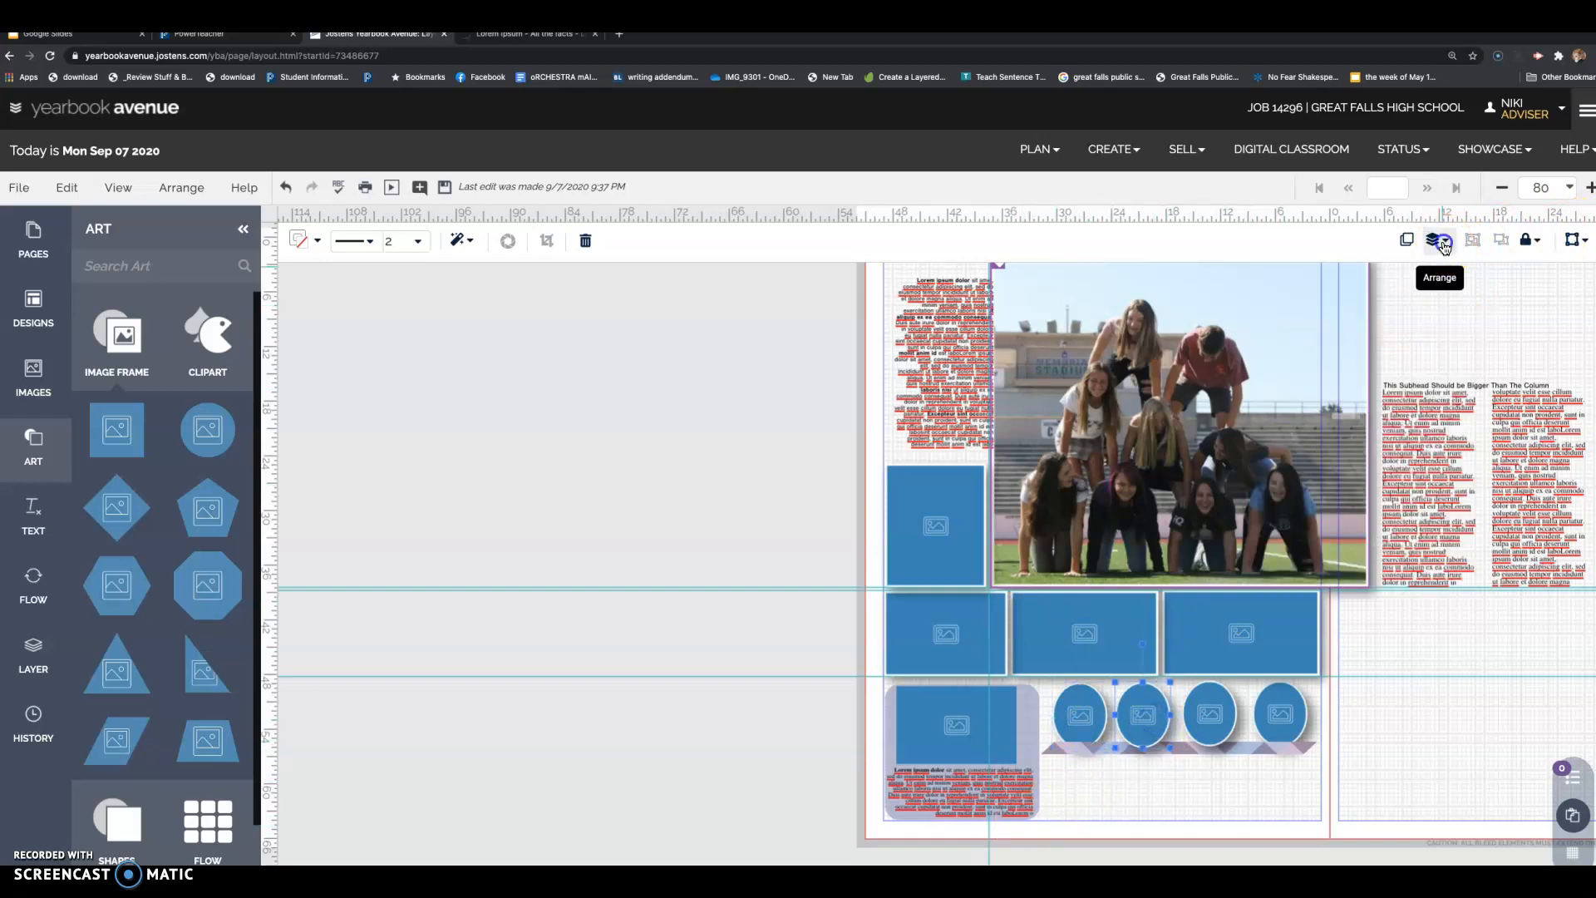
click(1444, 241)
click(1328, 364)
click(1210, 713)
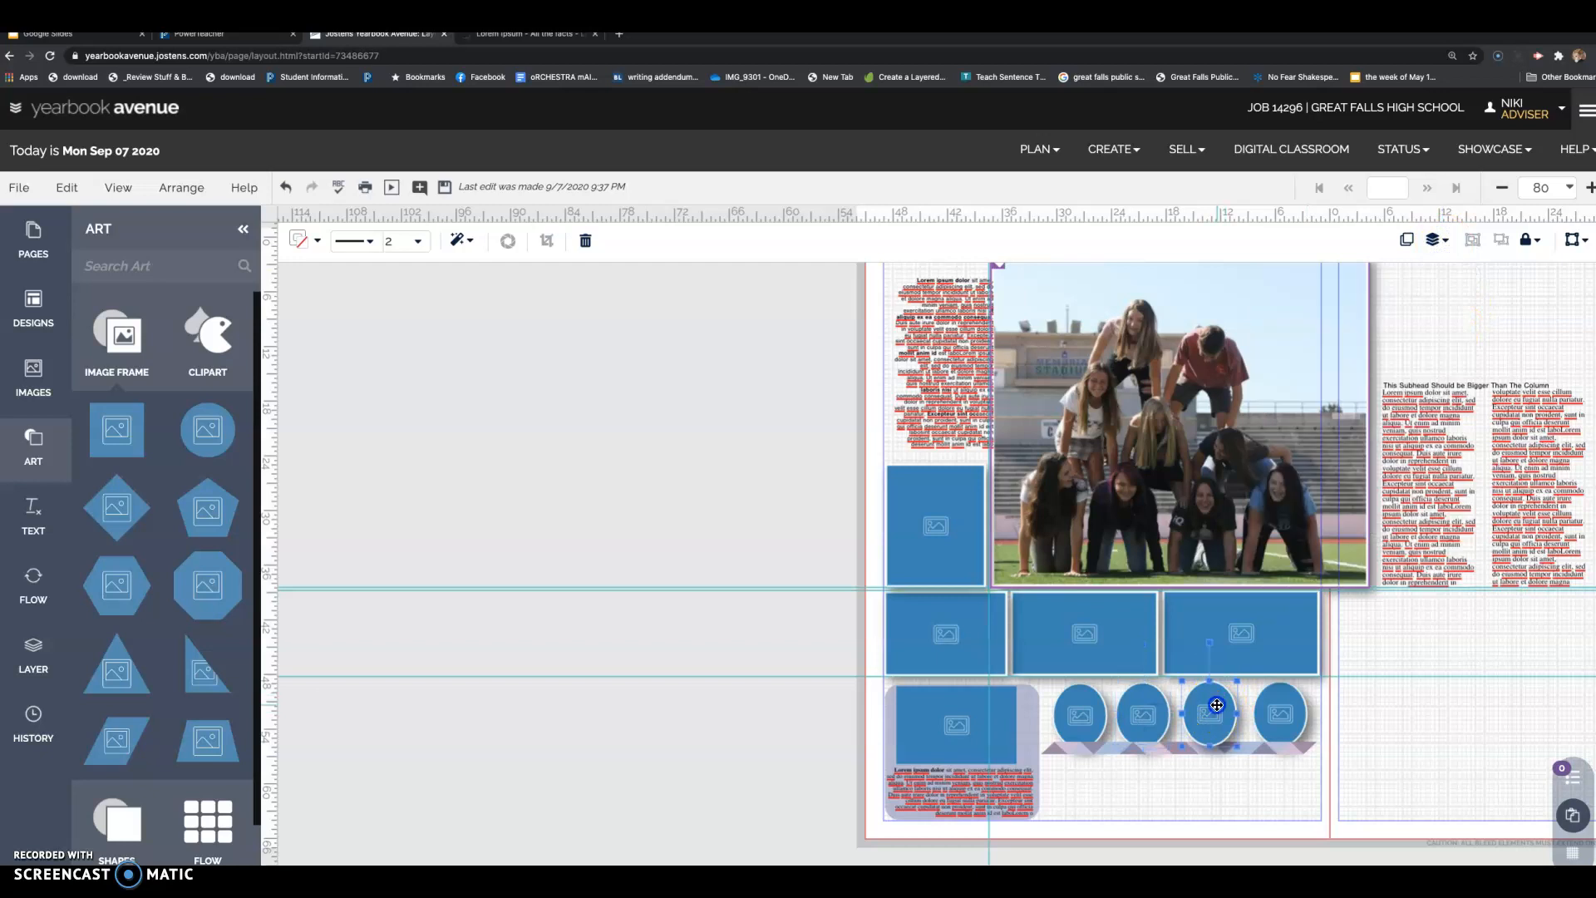
click(1437, 241)
click(1325, 357)
click(1262, 807)
- Nudge the oval frame nearest the tinted module into line with the rest of the row
click(1143, 723)
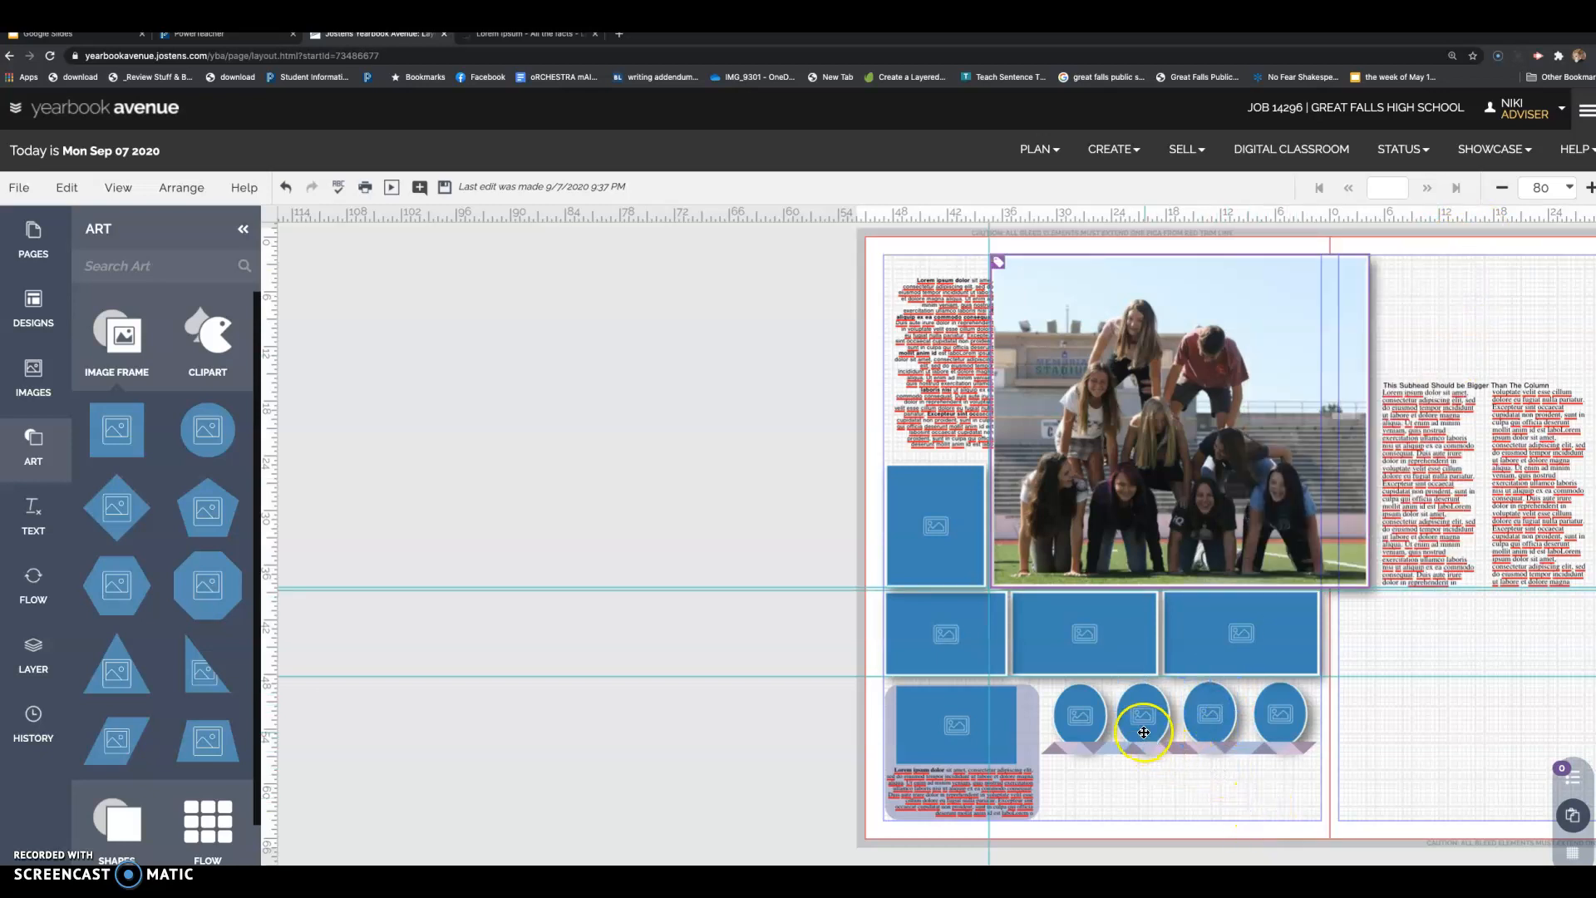
click(1089, 724)
click(1125, 777)
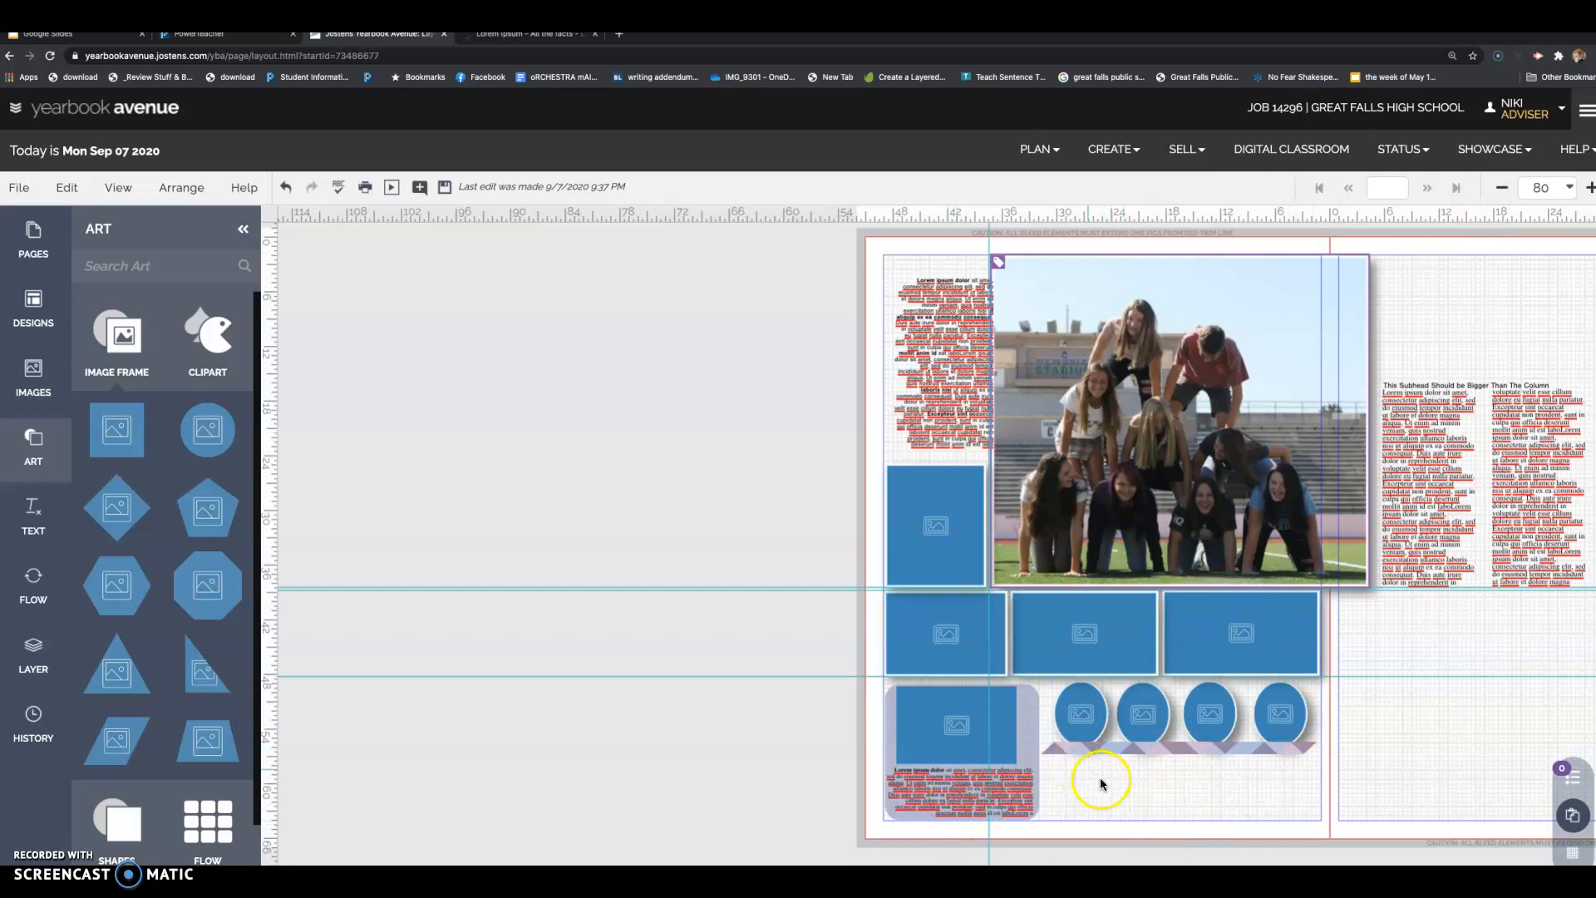
- Duplicate the tinted module's caption, placing the copy on the pasteboard outside the spread, and enlarge the copy's text box
click(948, 799)
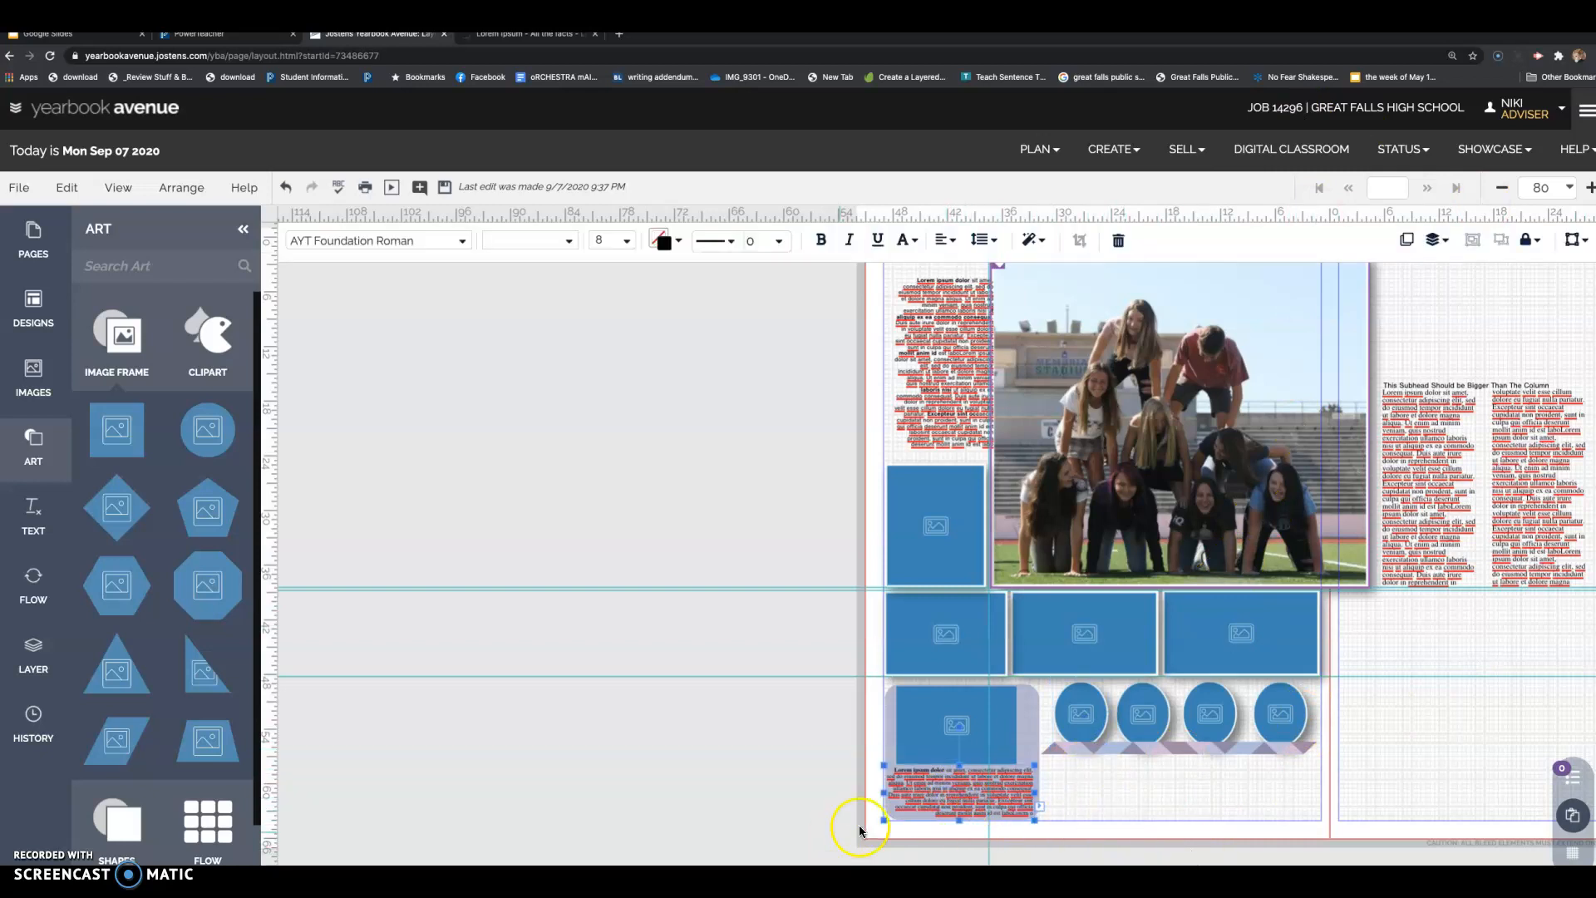
click(1439, 247)
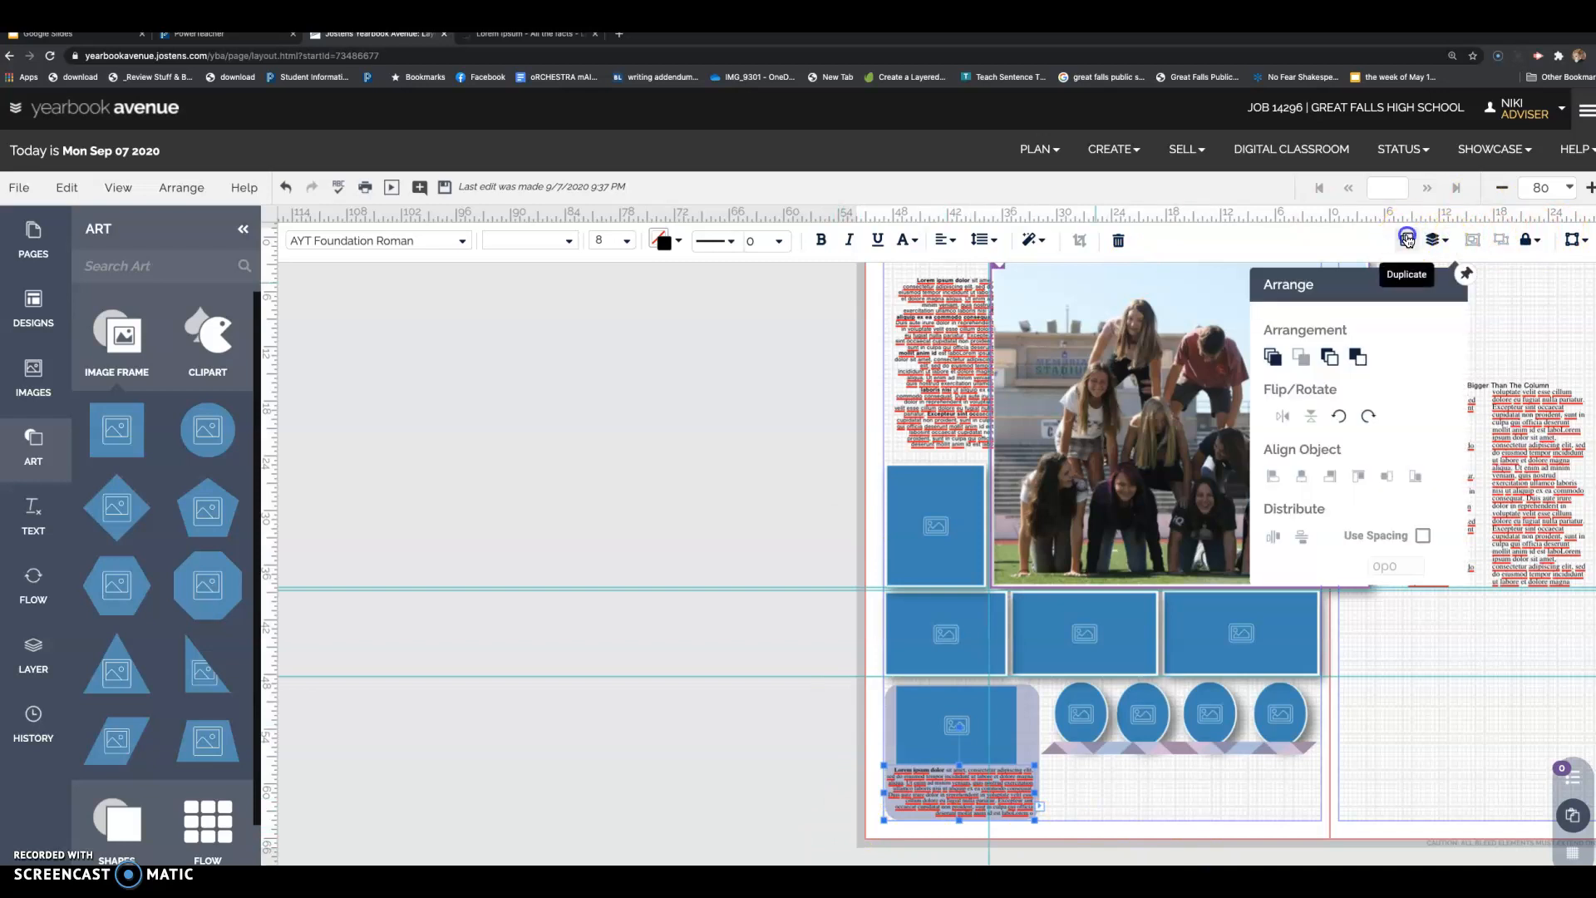
click(1407, 240)
click(1430, 713)
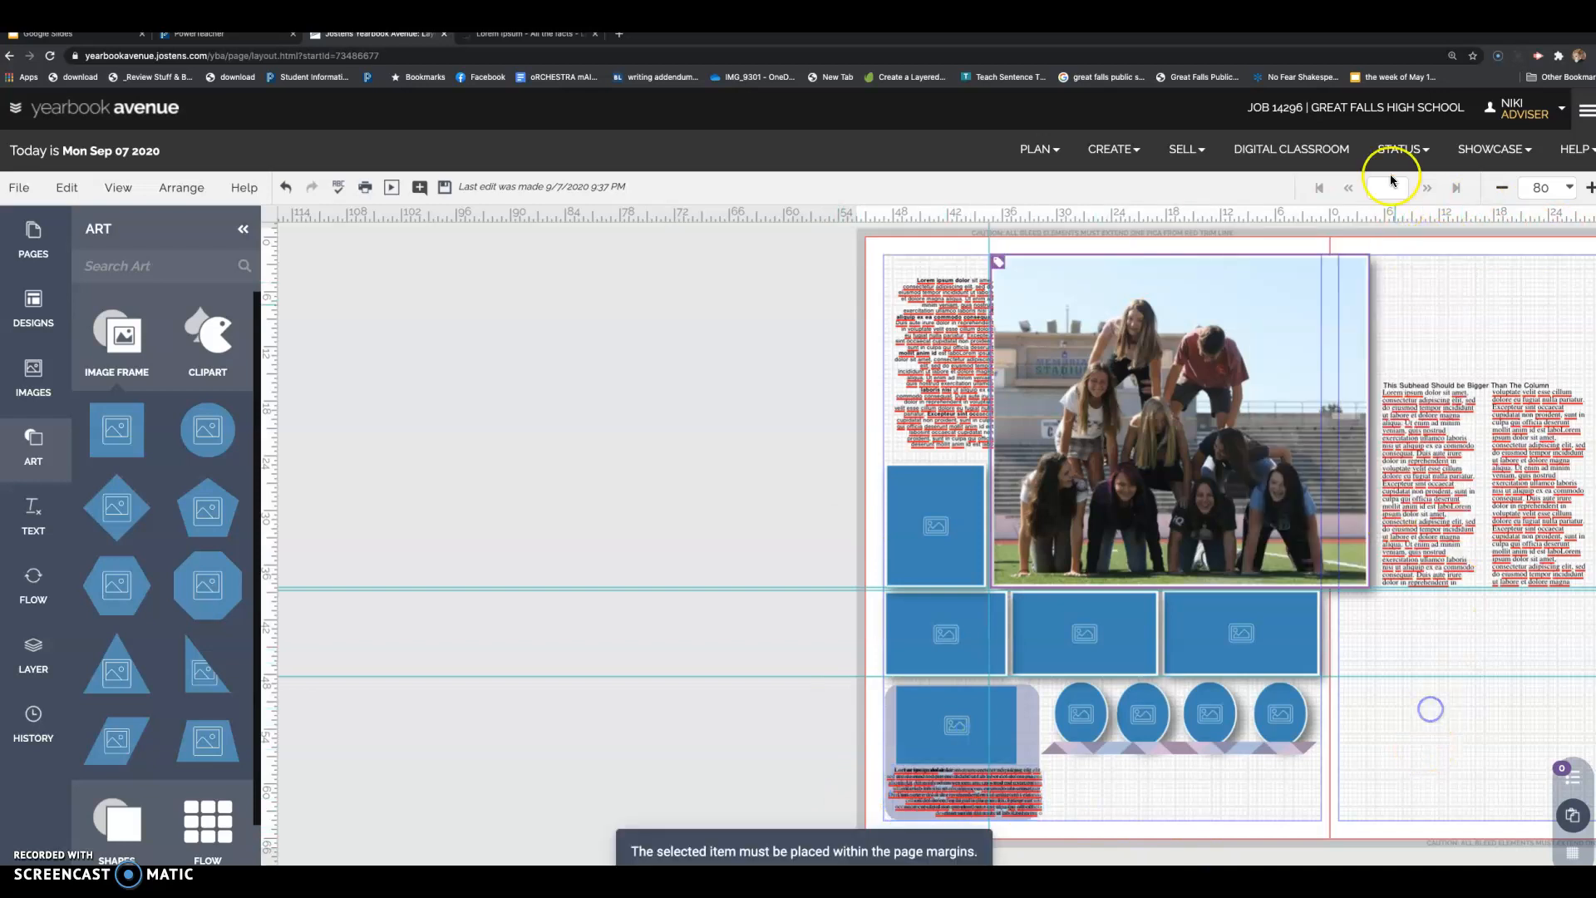
click(938, 803)
click(891, 785)
drag(895, 785, 536, 737)
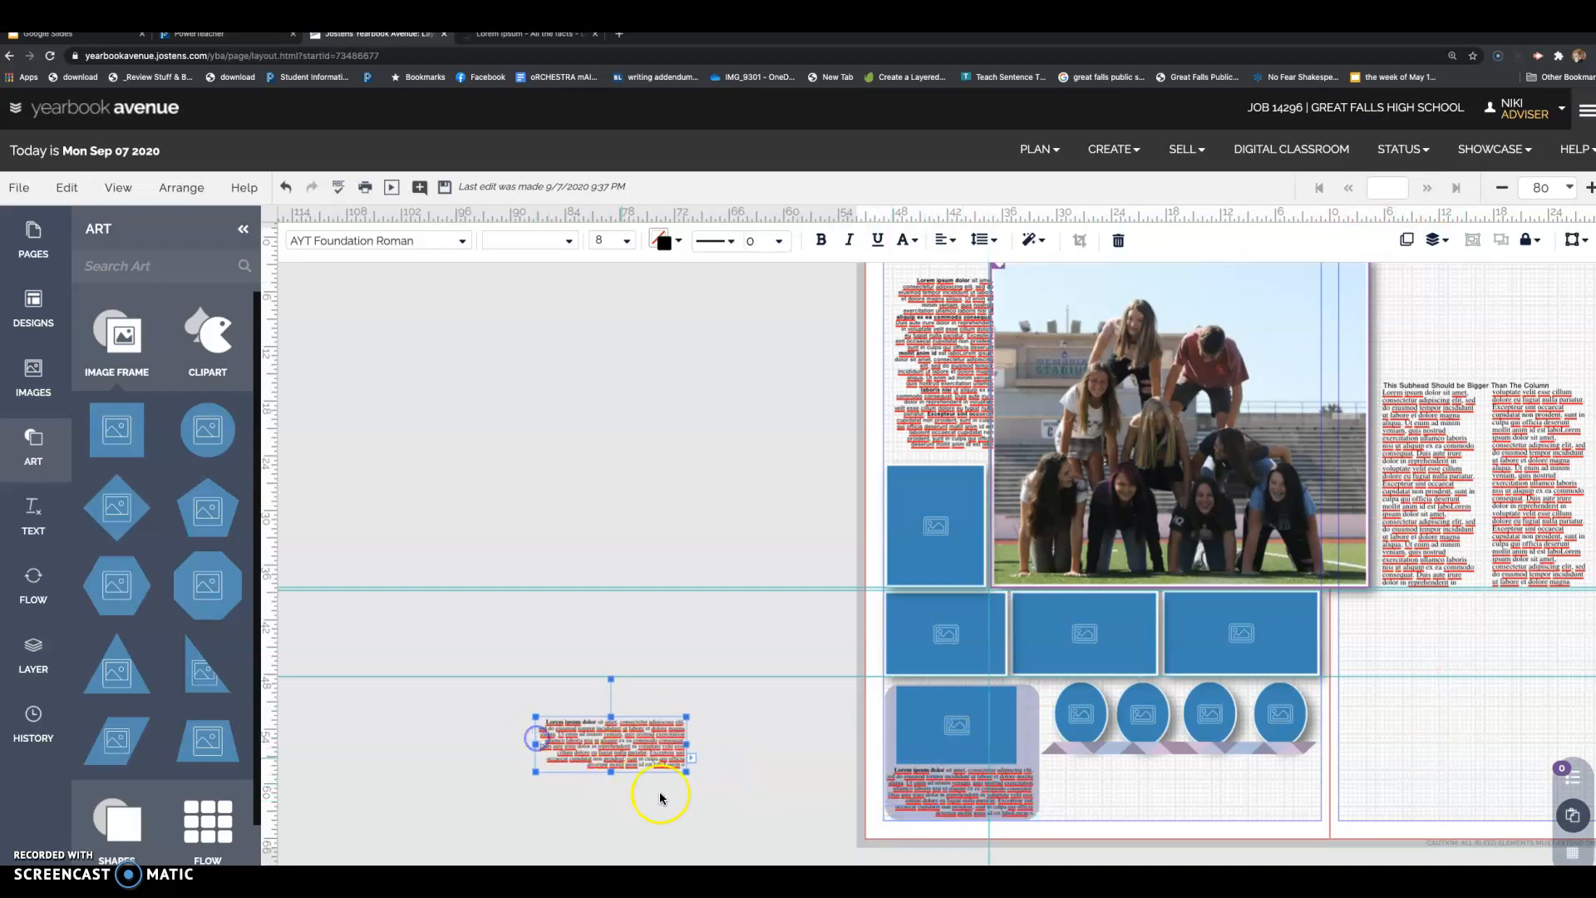
drag(687, 774, 701, 845)
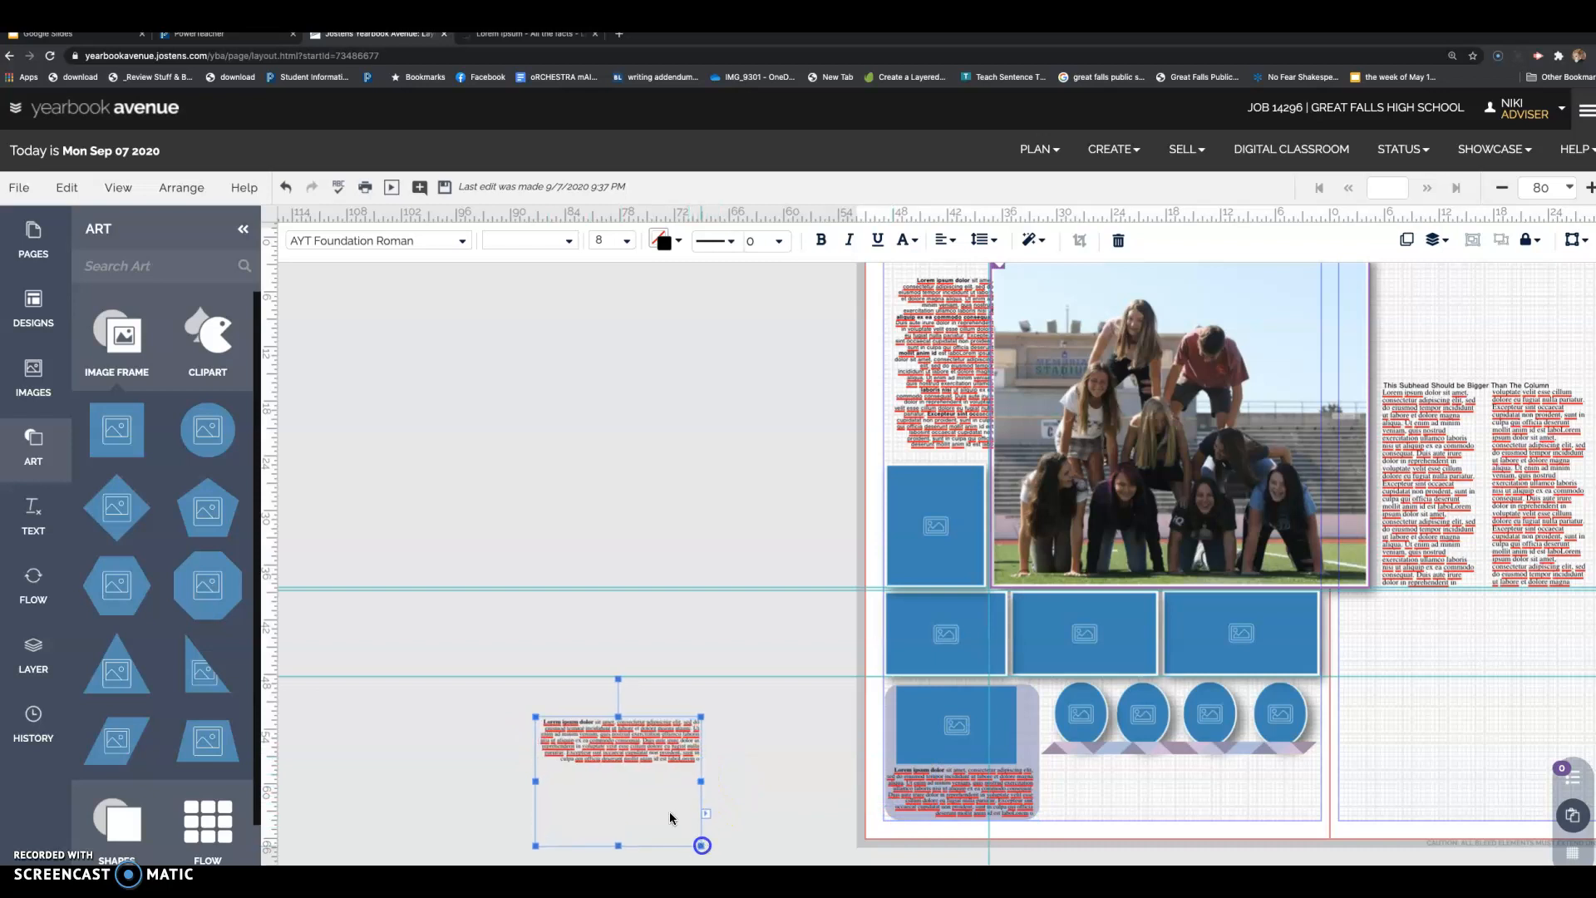
- Shorten the copied caption on the pasteboard by deleting its closing lines of placeholder text
click(618, 746)
click(618, 743)
drag(618, 745, 745, 833)
key(BackSpace)
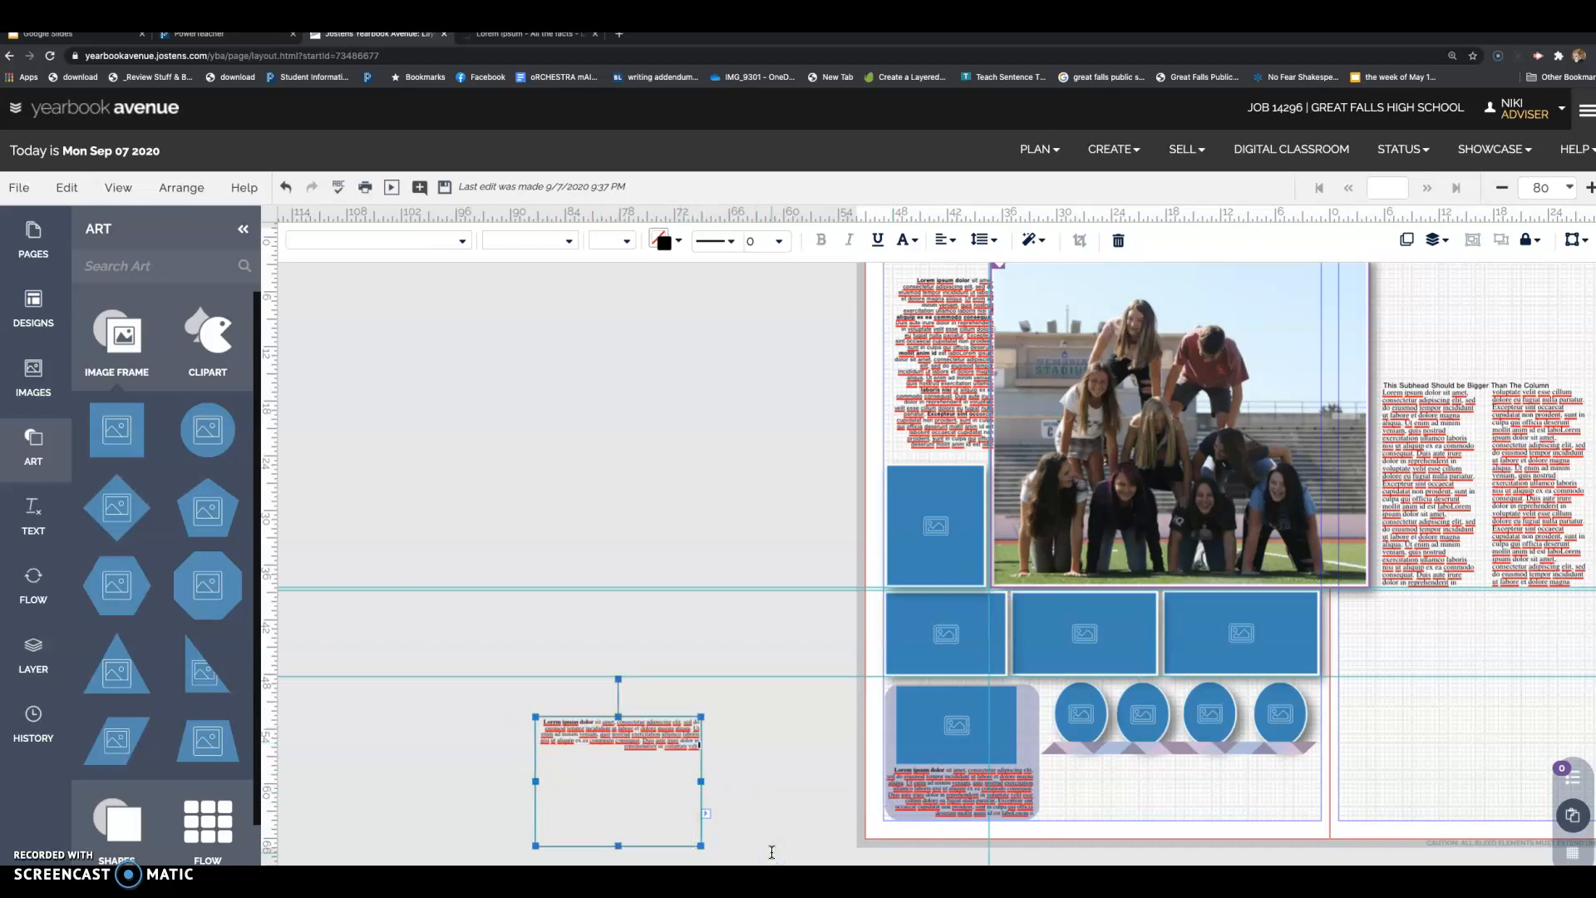
drag(544, 741, 678, 775)
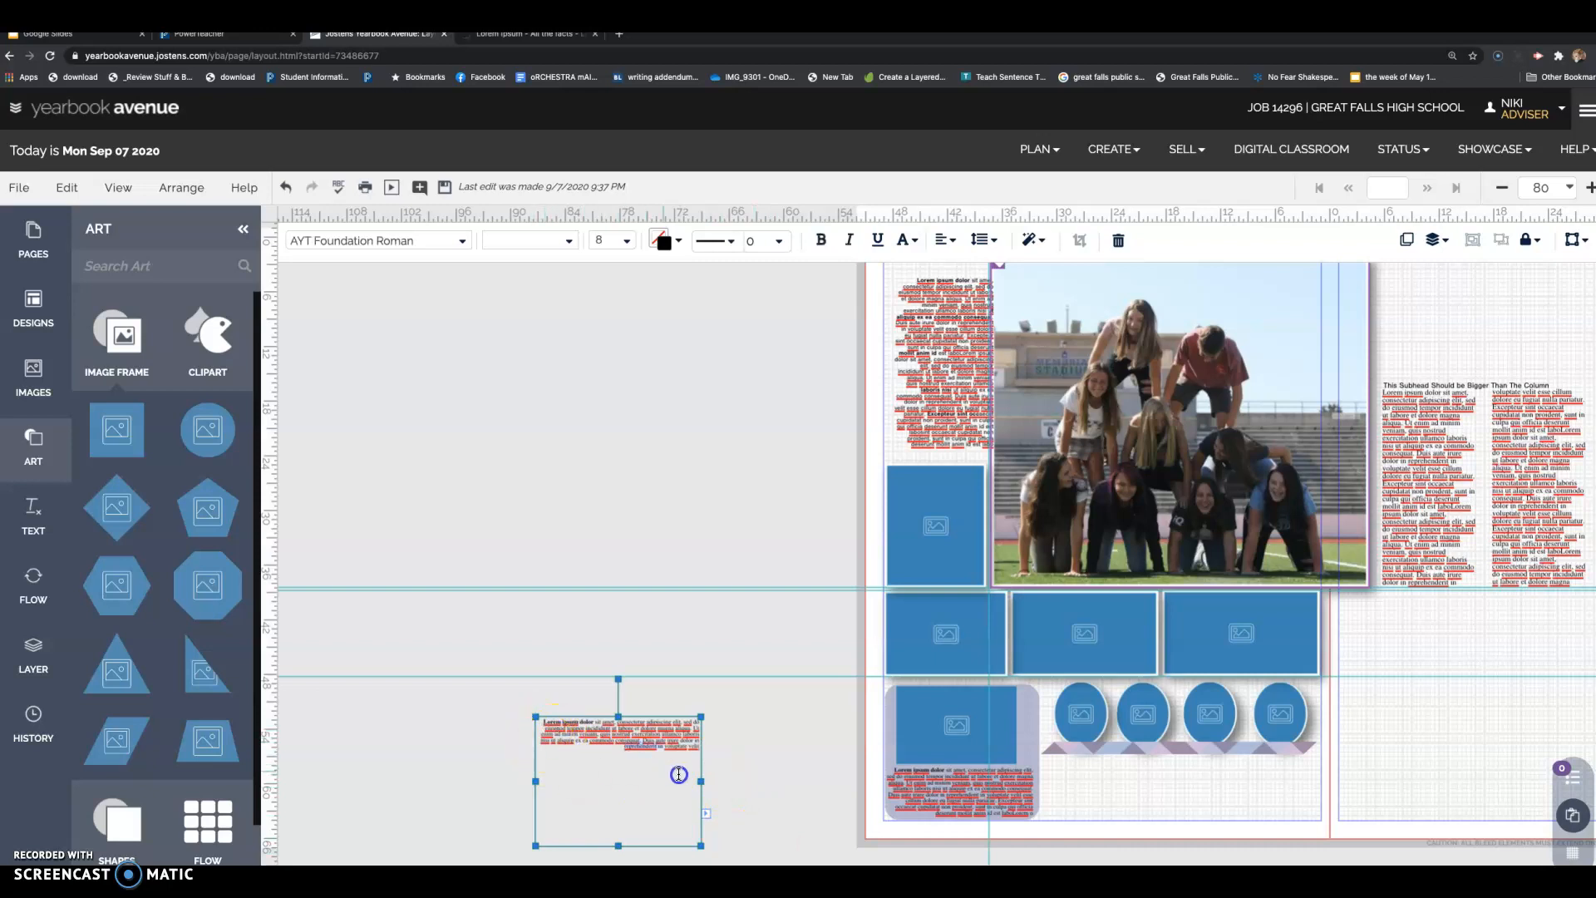
click(744, 796)
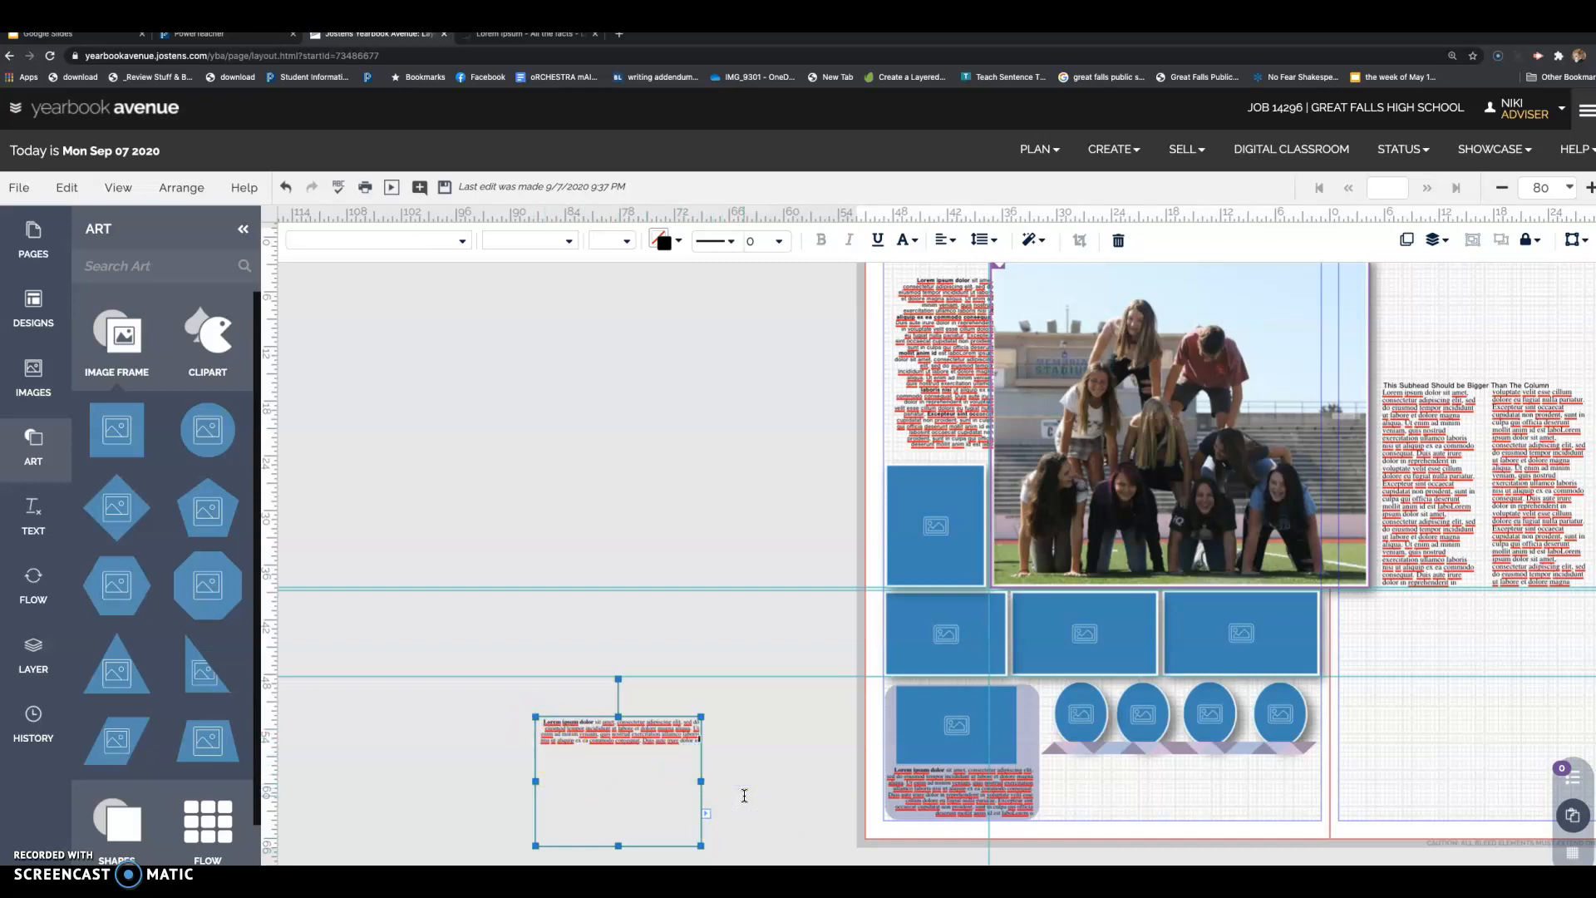
- Italicize the copied caption's text that follows the bold "Lorem ipsum dolor" lead-in
drag(595, 724, 713, 782)
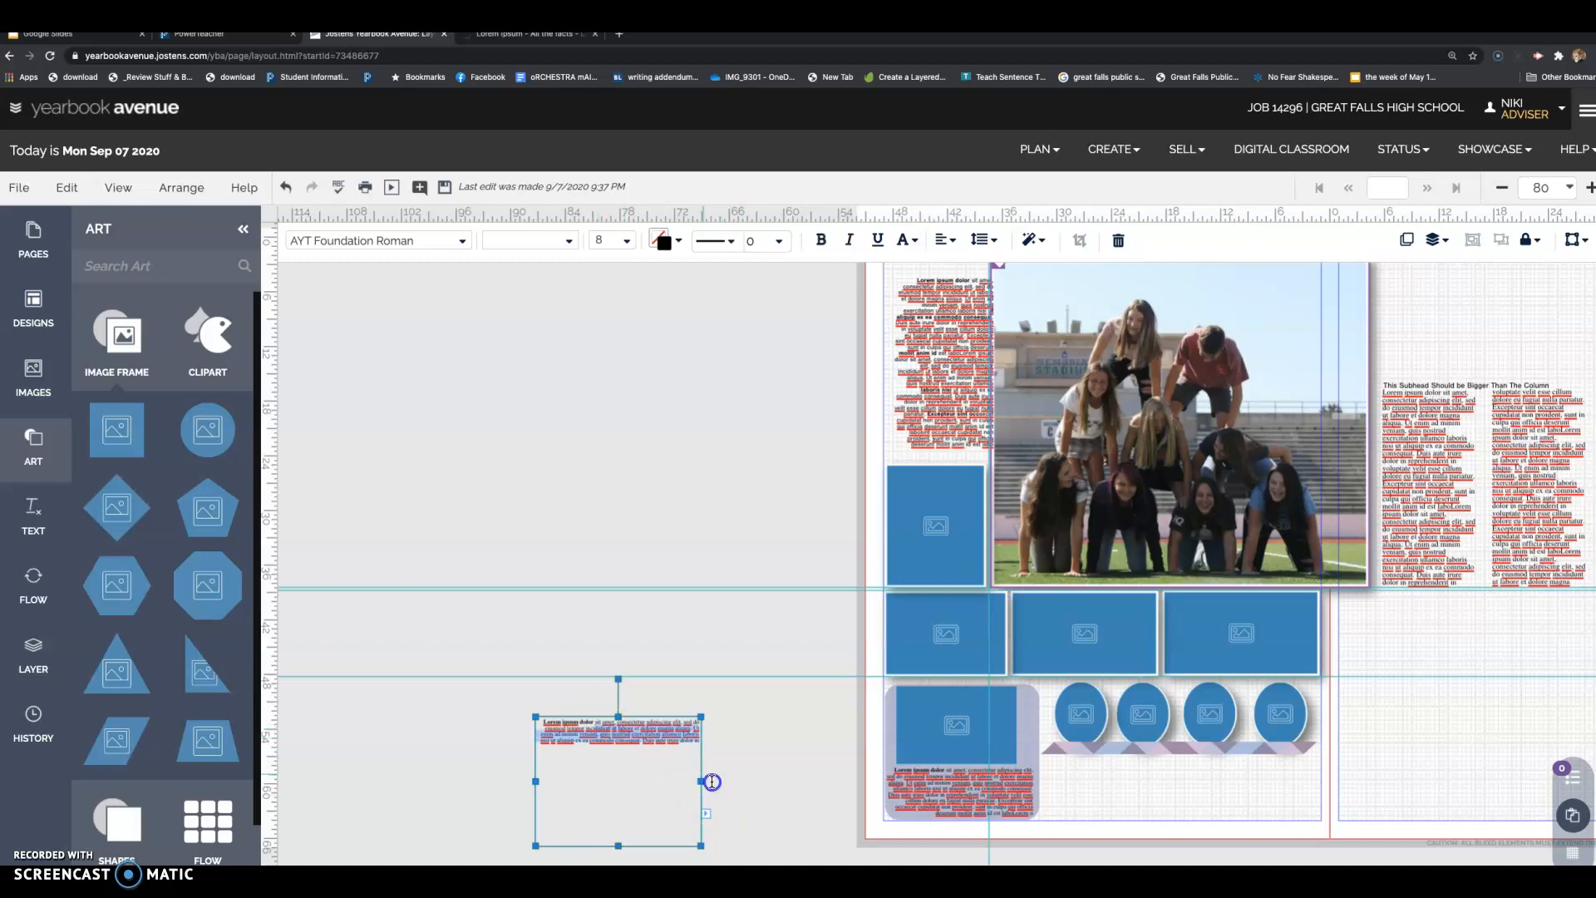
click(606, 725)
drag(595, 721, 695, 780)
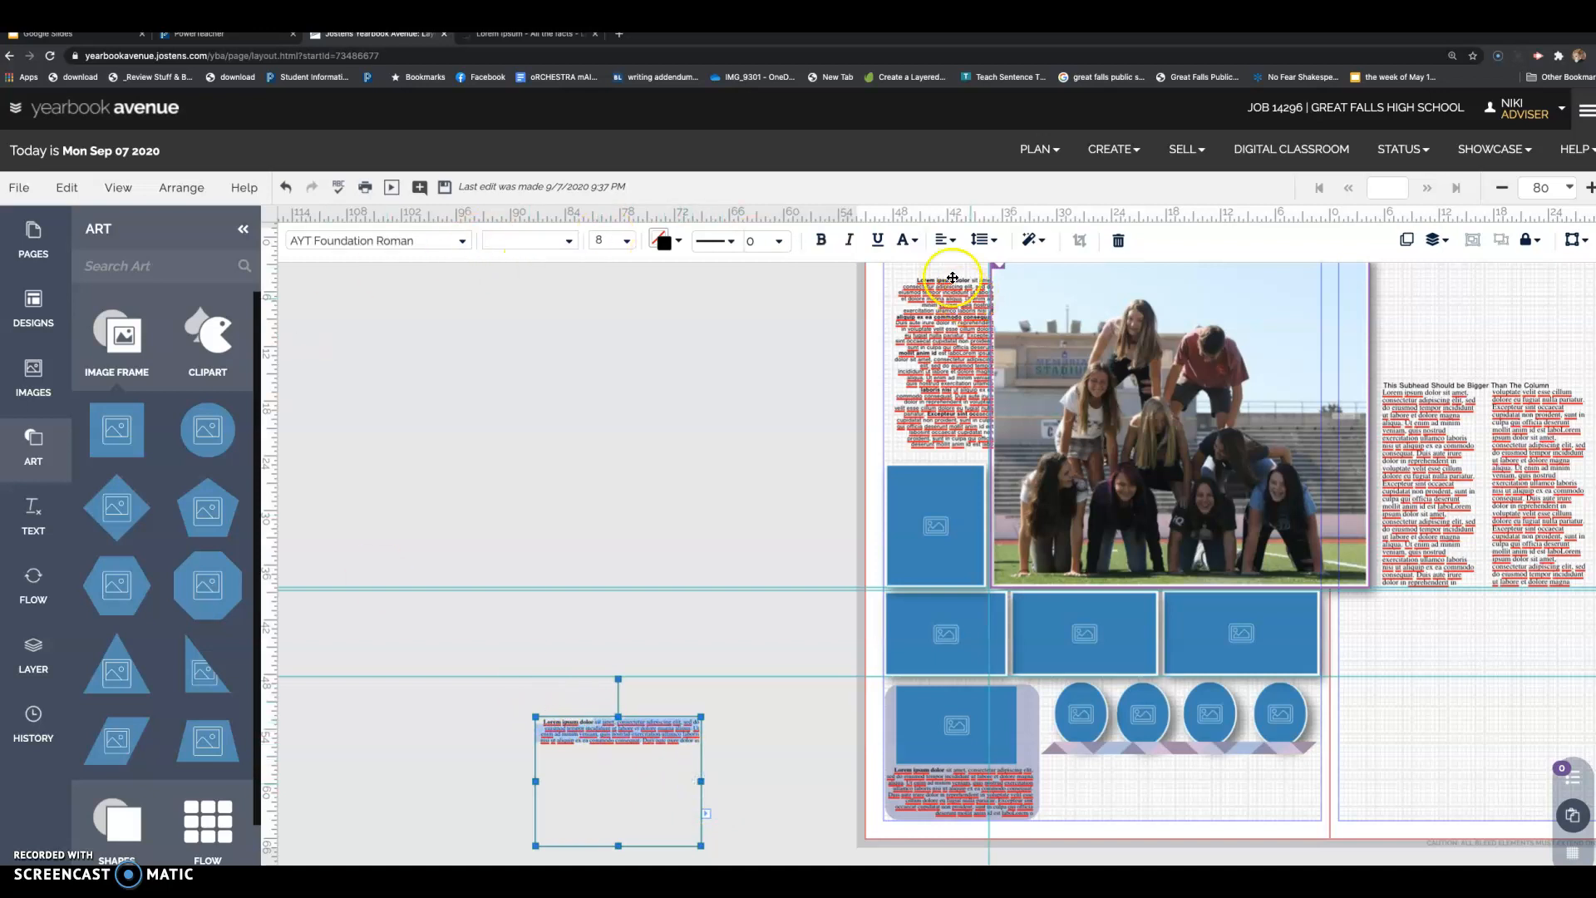
click(849, 240)
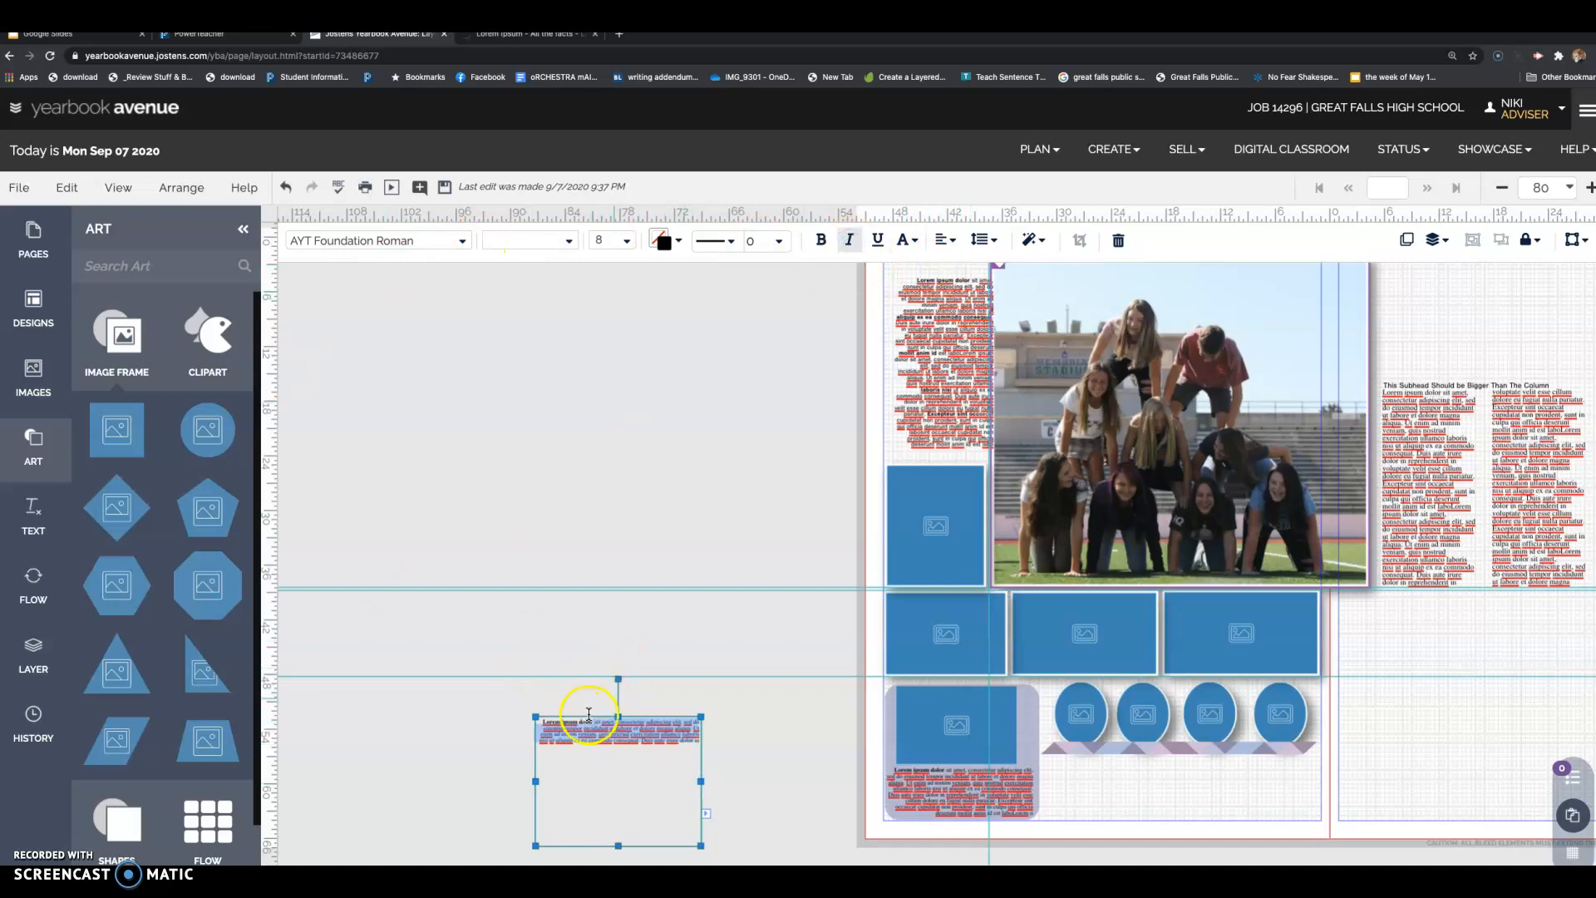
- Place the copied caption below the patterned border under the first oval and narrow its box to about the oval's width
drag(535, 715, 604, 726)
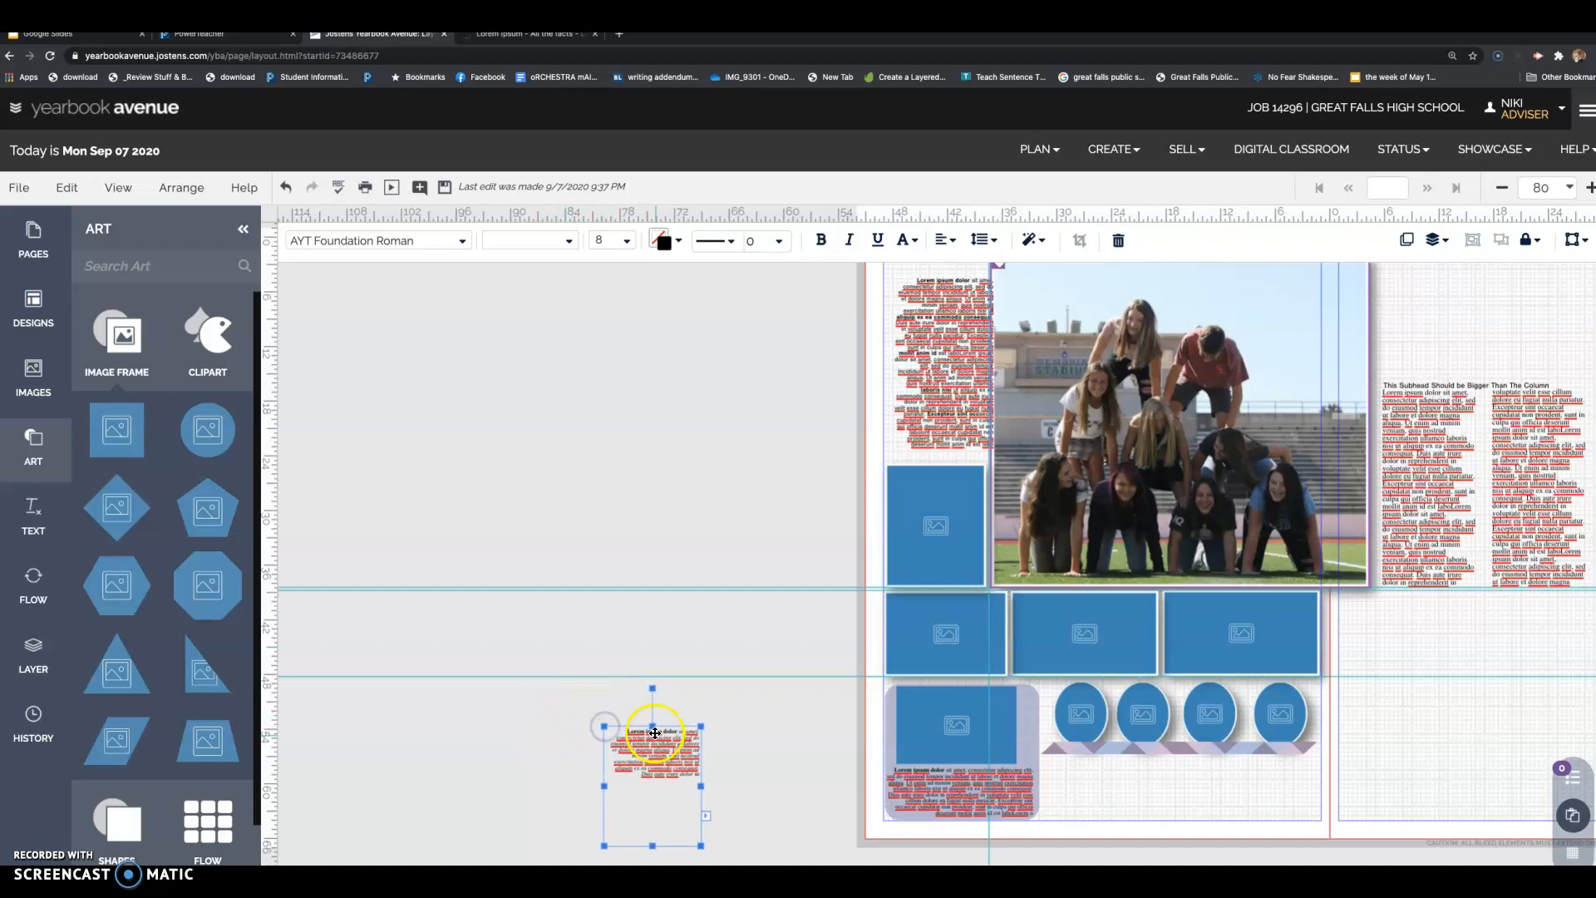
drag(654, 849, 1071, 758)
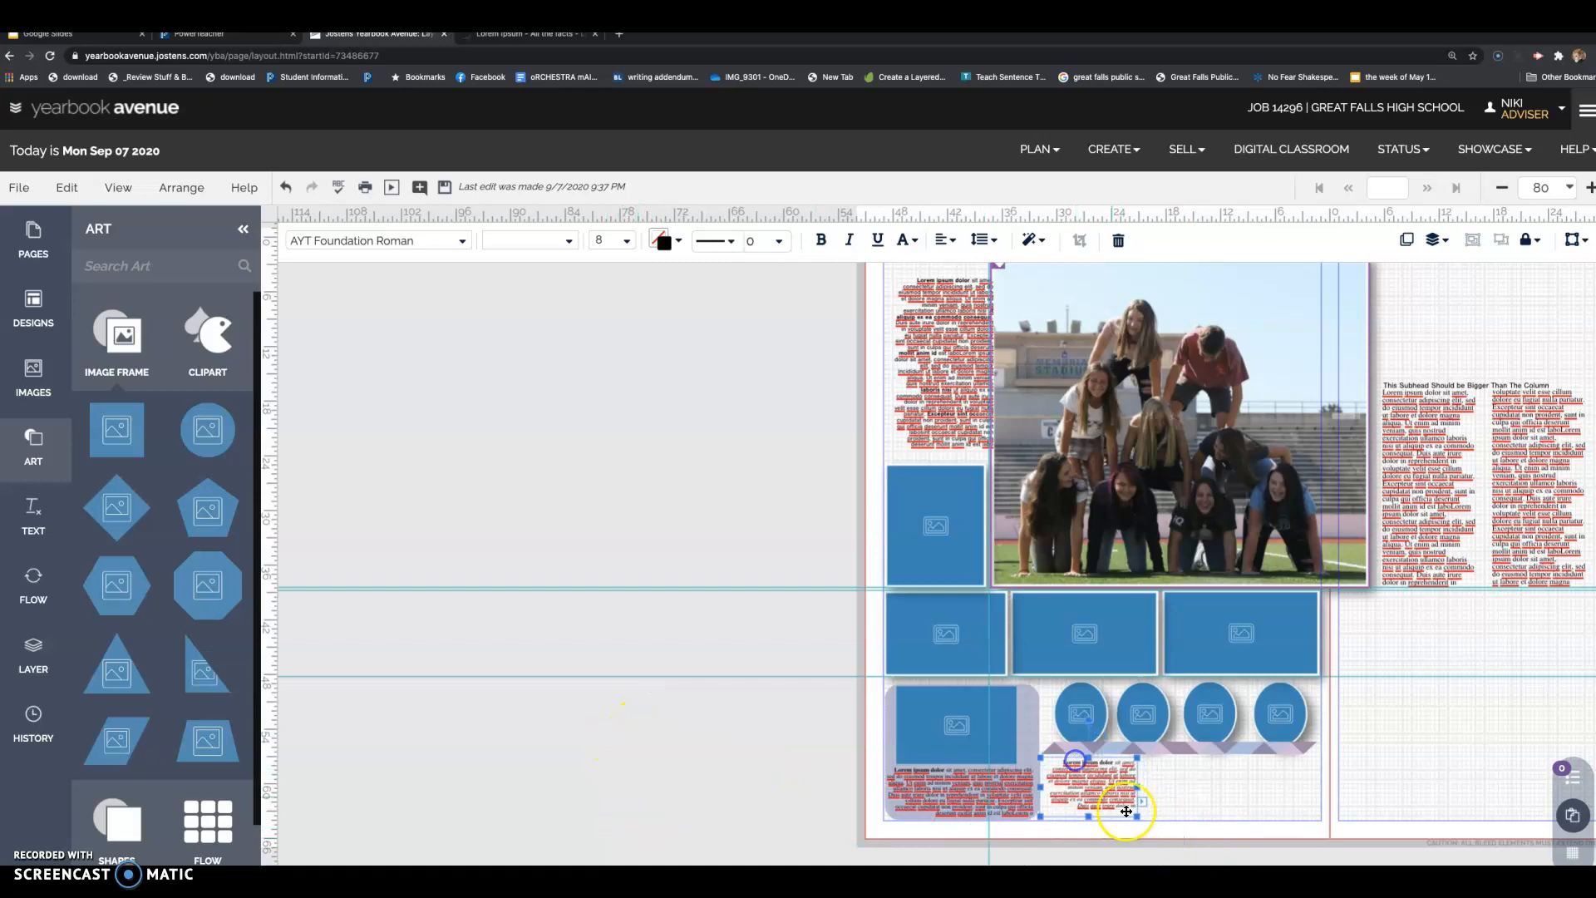
drag(1139, 818, 1078, 848)
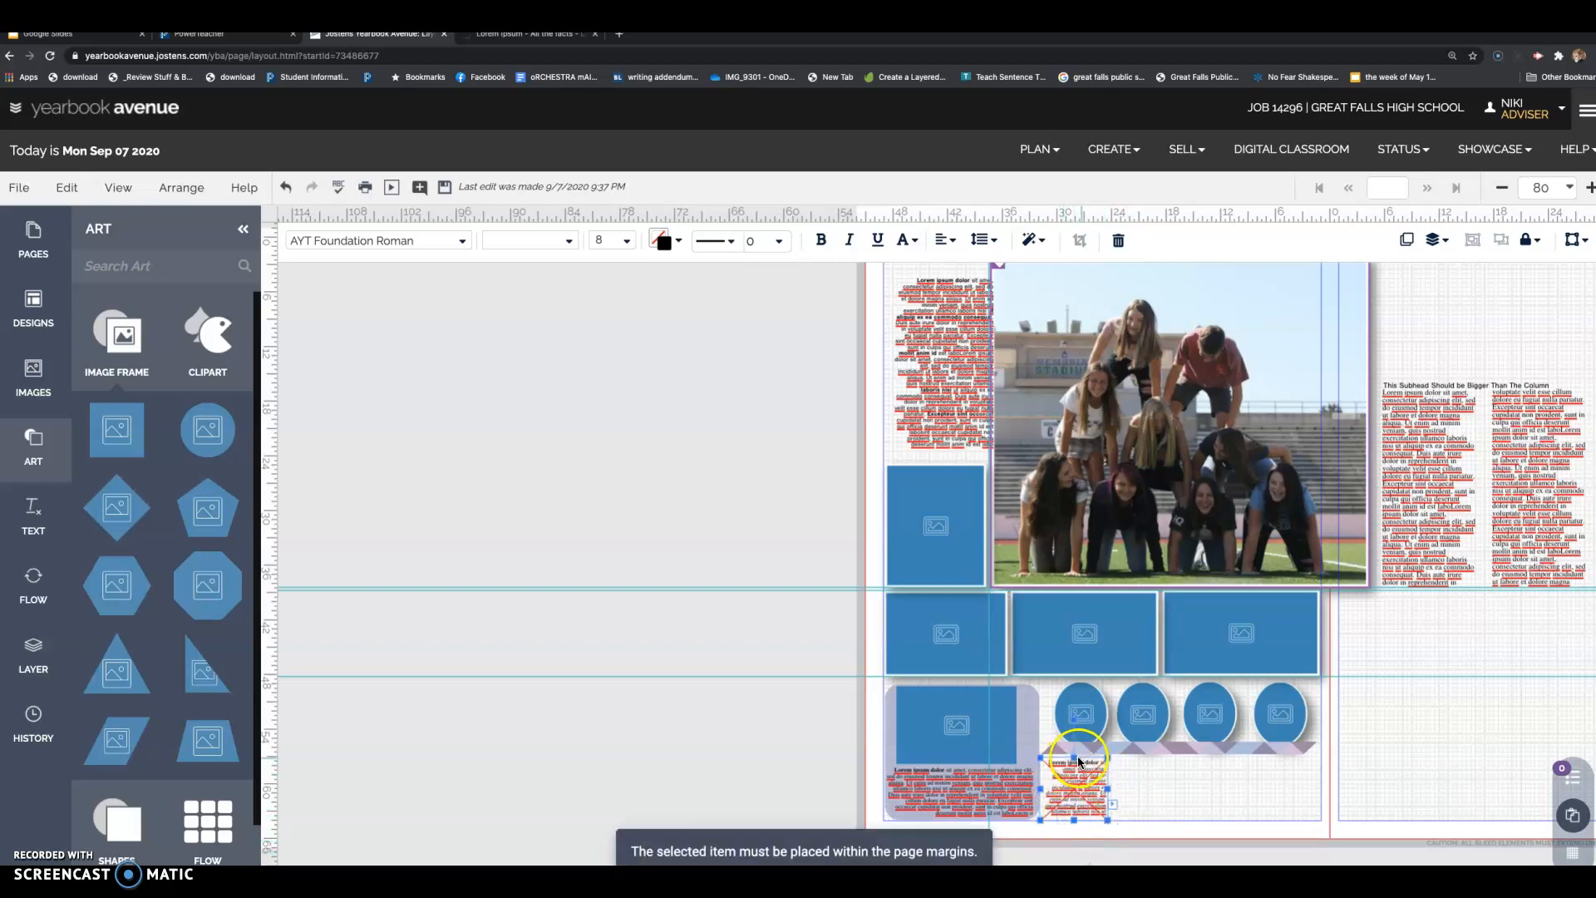
- Delete the last lines of the caption under the first oval and fit its box between the patterned border and the page margin
drag(1075, 758, 1101, 805)
click(1056, 809)
click(1054, 798)
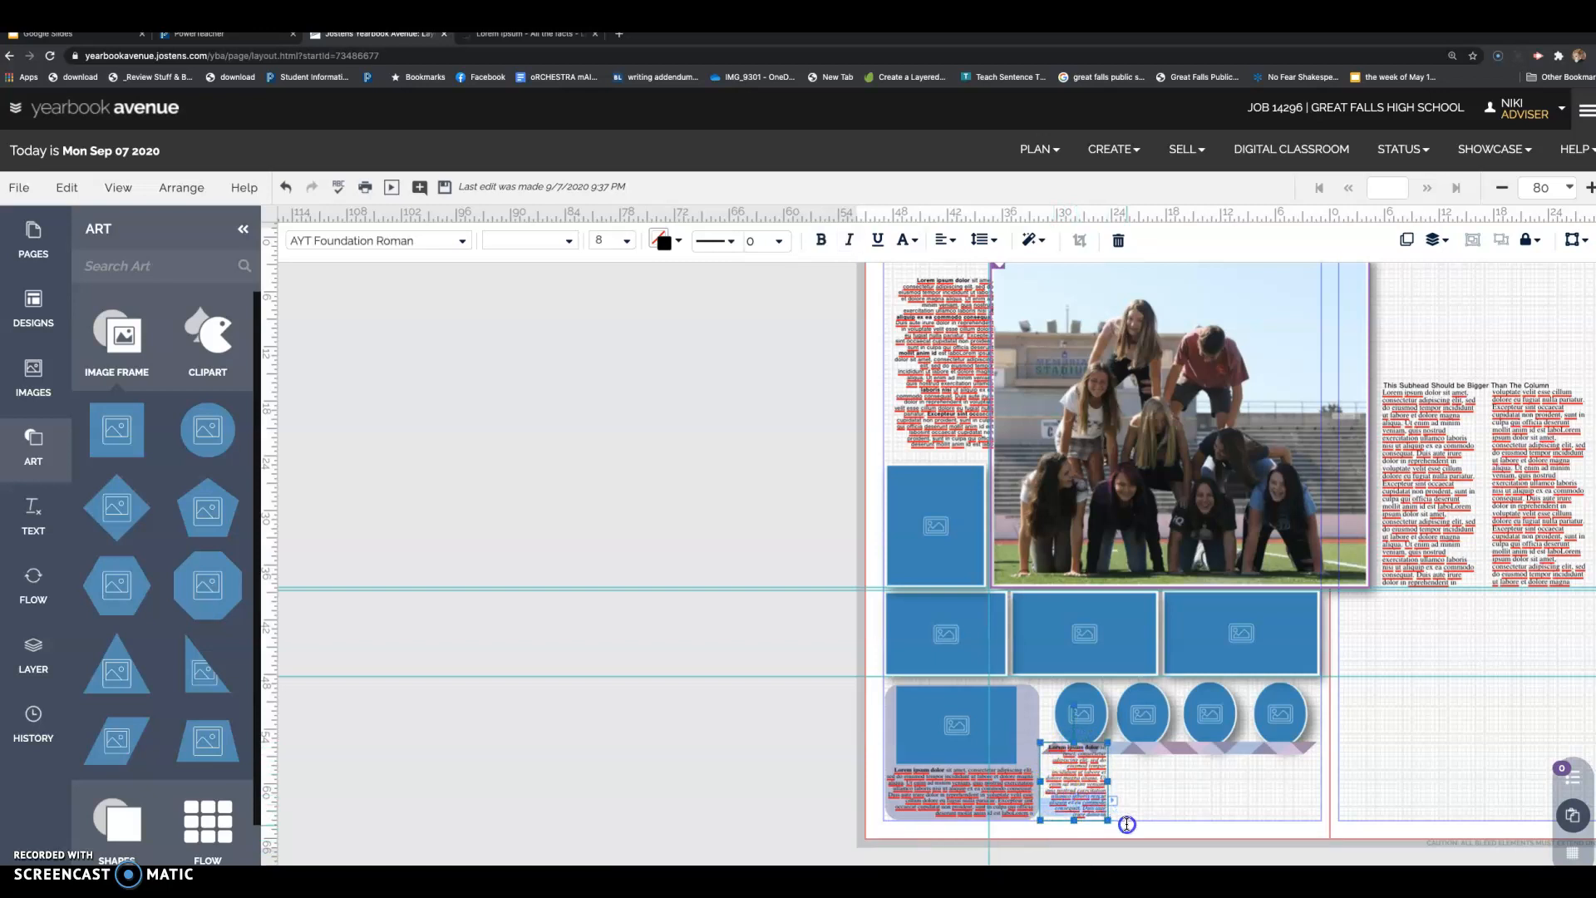
key(BackSpace)
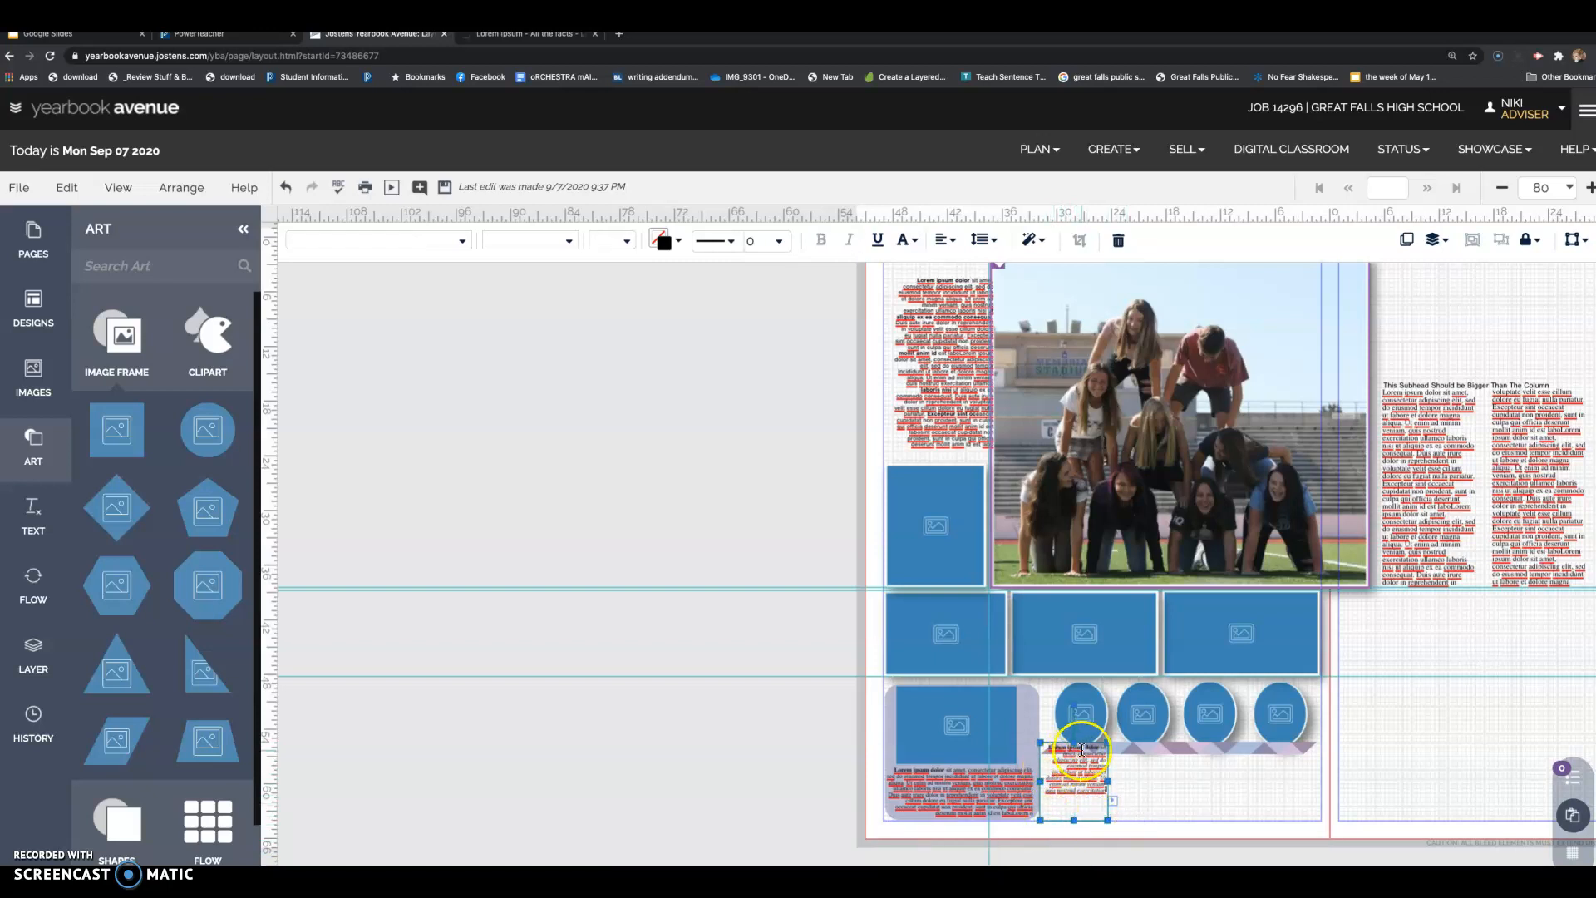
drag(1077, 746, 1077, 750)
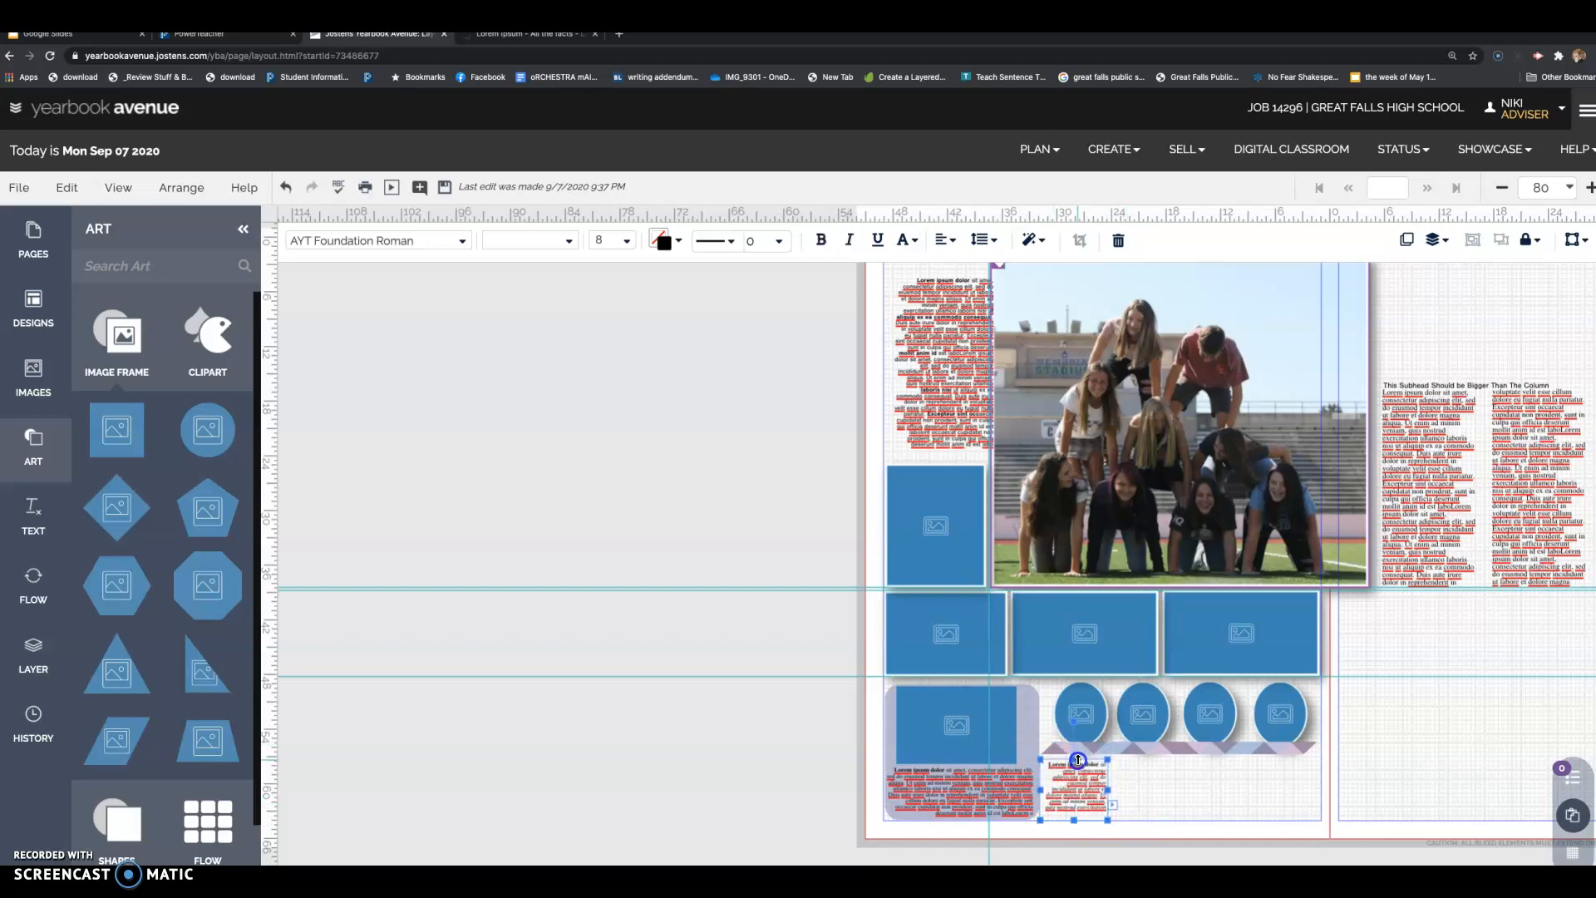
- Duplicate the small caption under the first oval four times
click(1191, 805)
click(1060, 791)
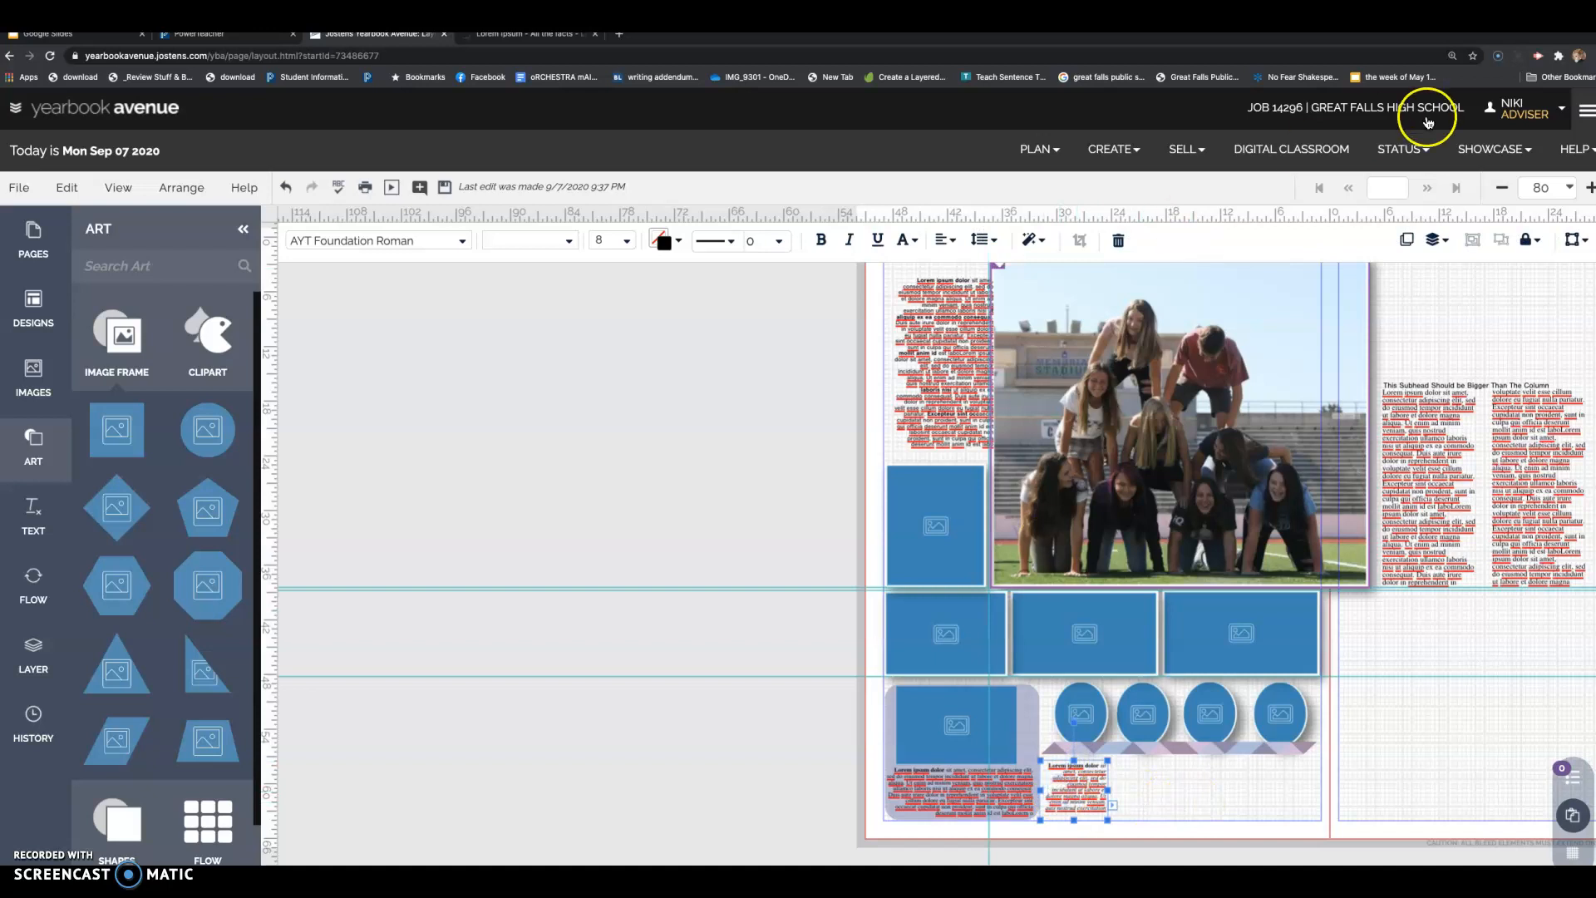
click(1404, 241)
key(Right)
key(Right)
key(Right)
key(Right)
key(Right)
key(Right)
key(Right)
key(Right)
key(Right)
key(Right)
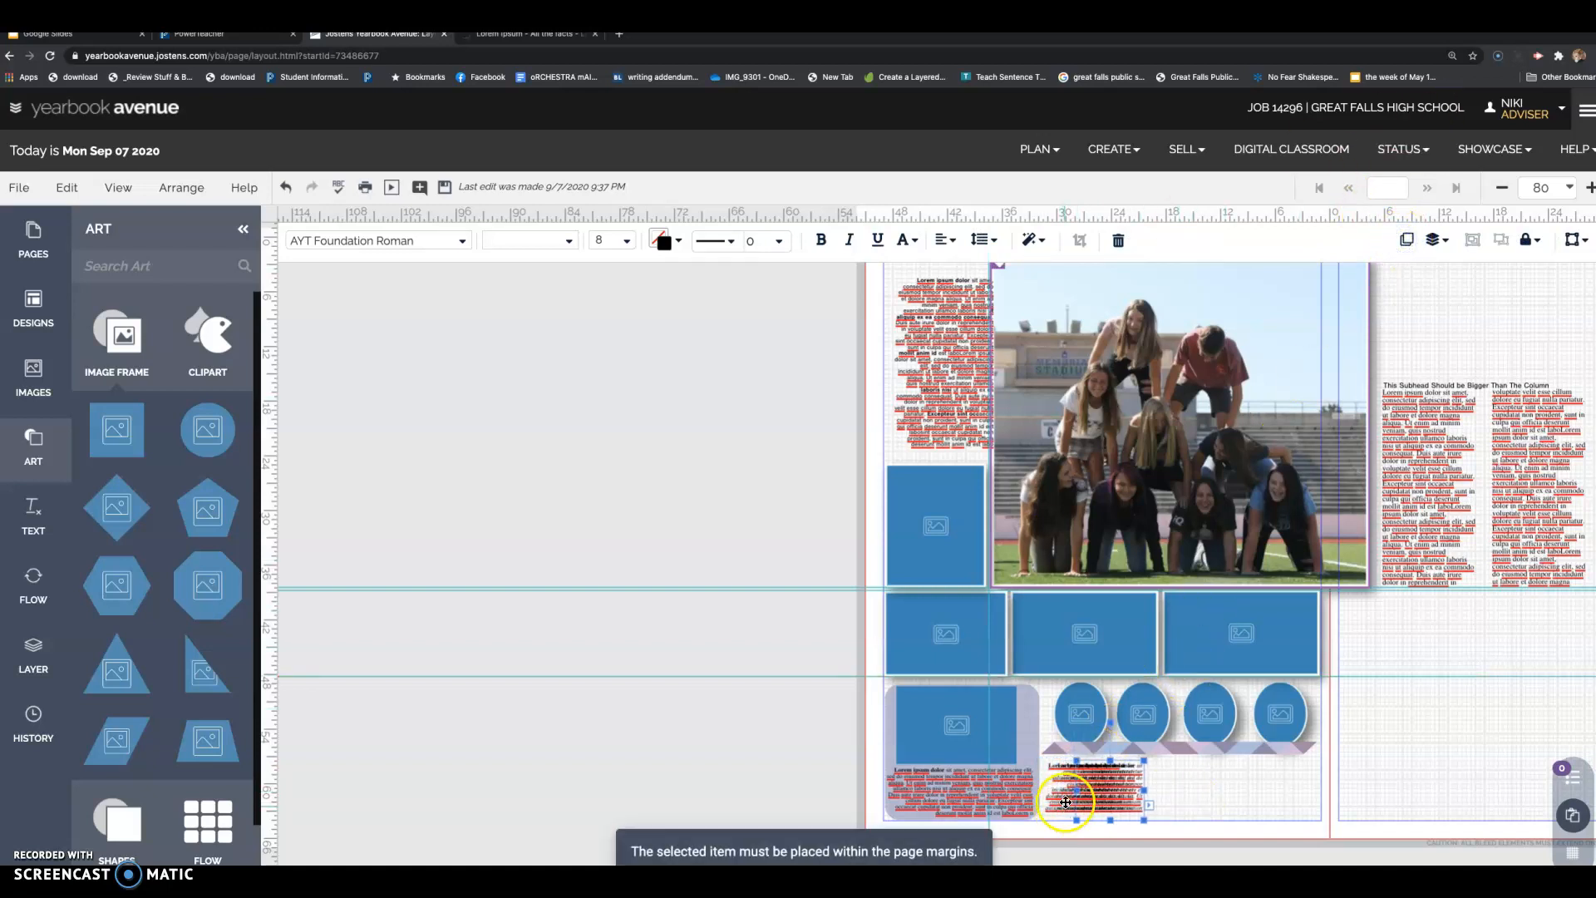
- Spread three caption copies beneath the remaining oval frames and park the spare copy on the pasteboard
drag(1090, 763, 1261, 762)
click(1084, 771)
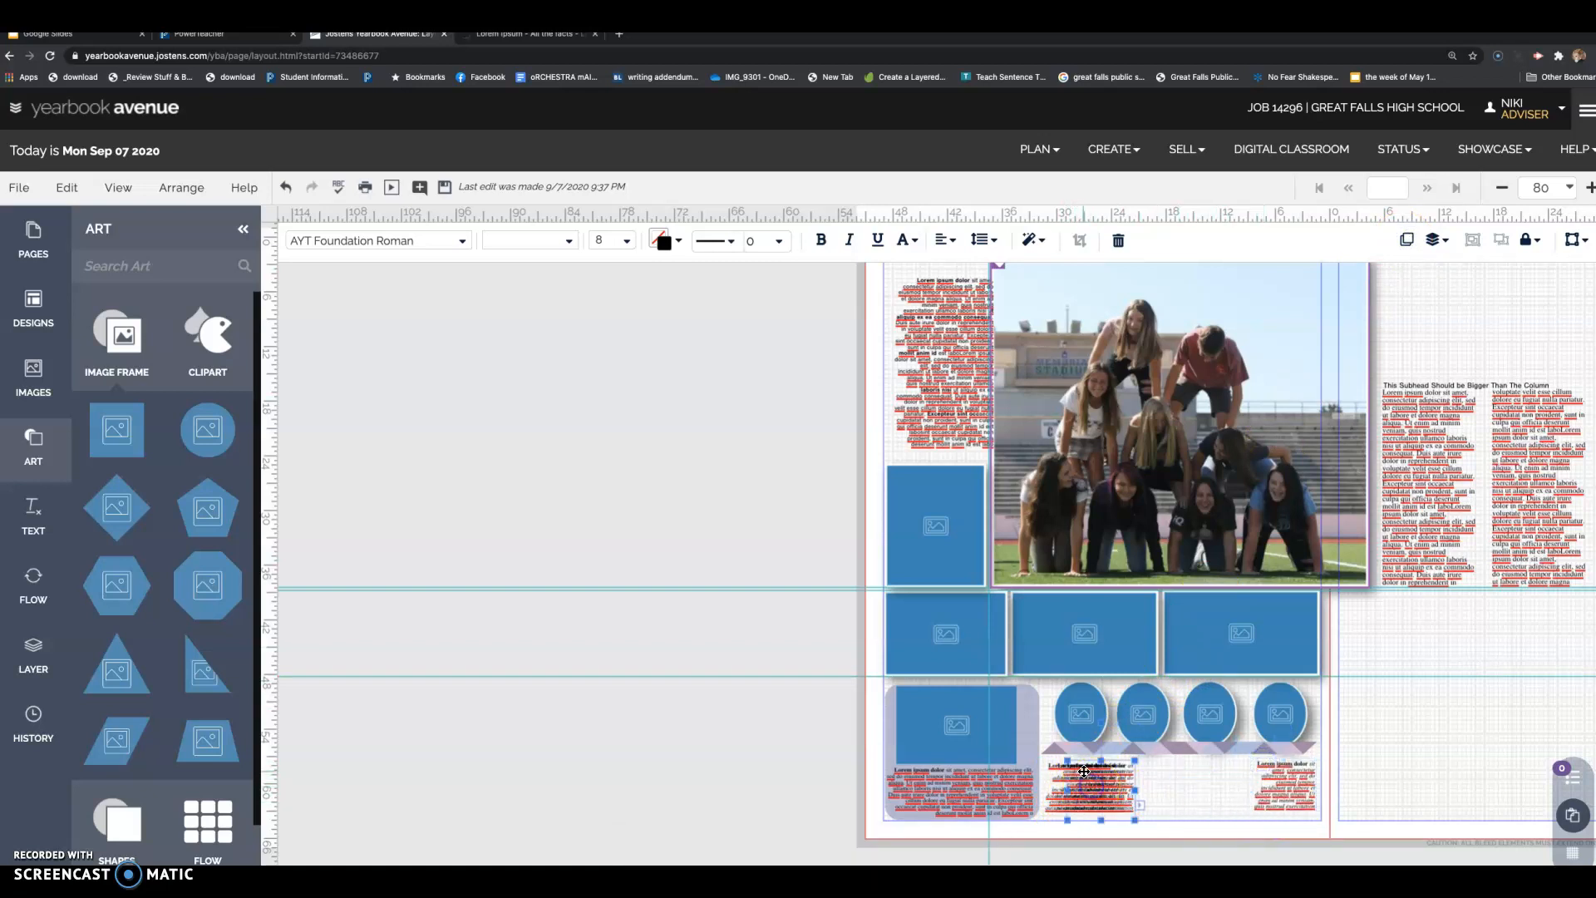
drag(1093, 763, 1197, 758)
click(1085, 777)
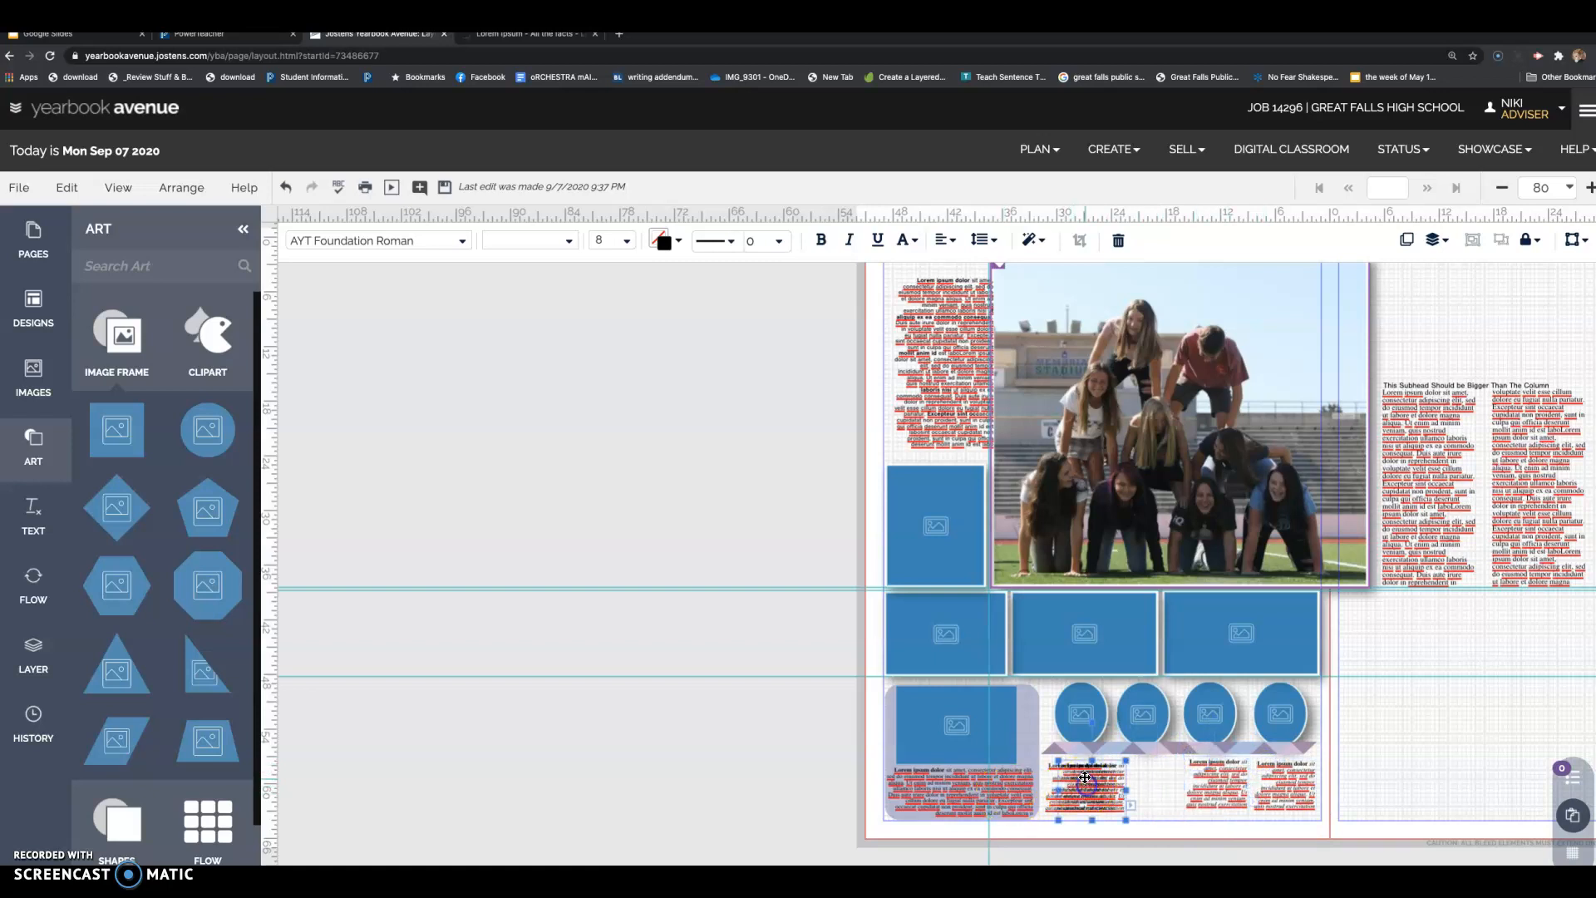
drag(1079, 763, 673, 730)
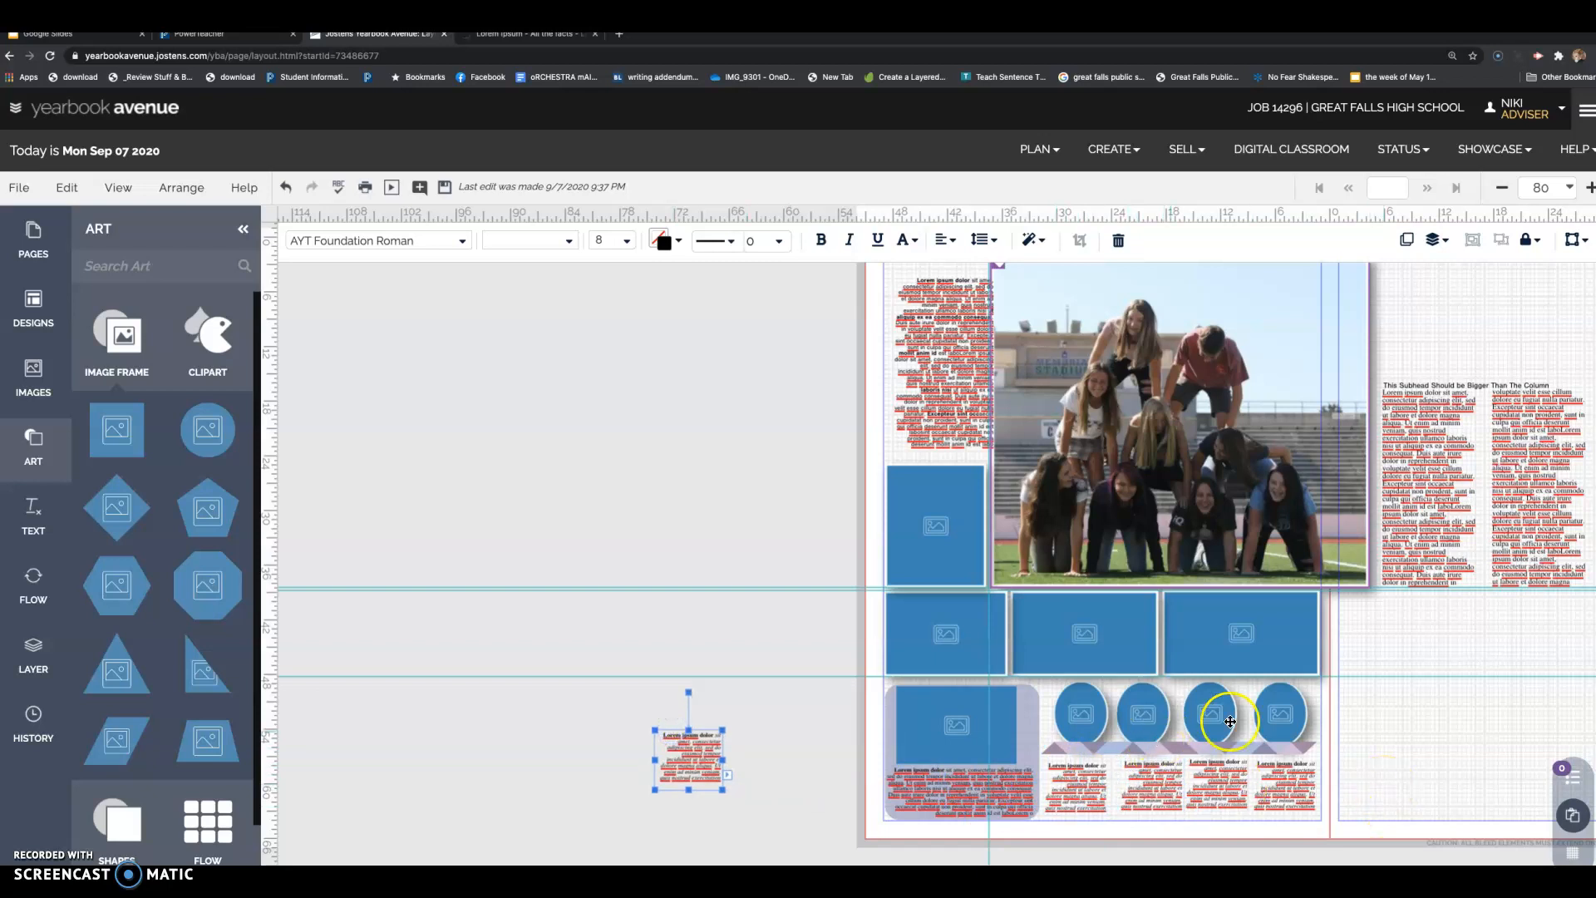
- Shift the tall text block beside the group photo away from the photo and into line with the image frame below it
click(919, 333)
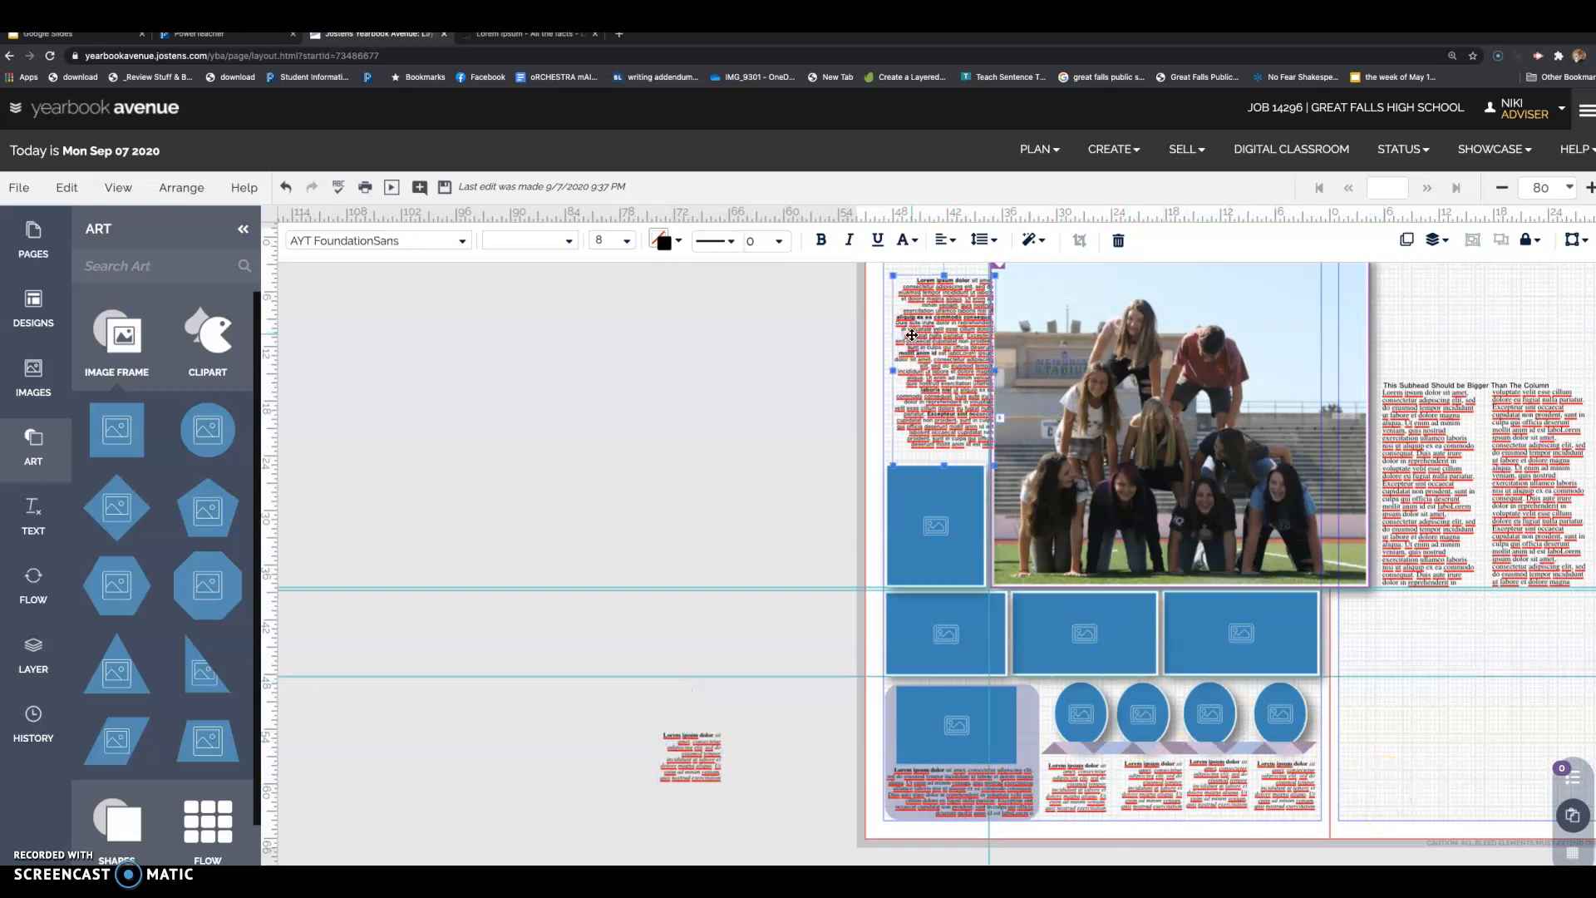
drag(895, 327, 890, 326)
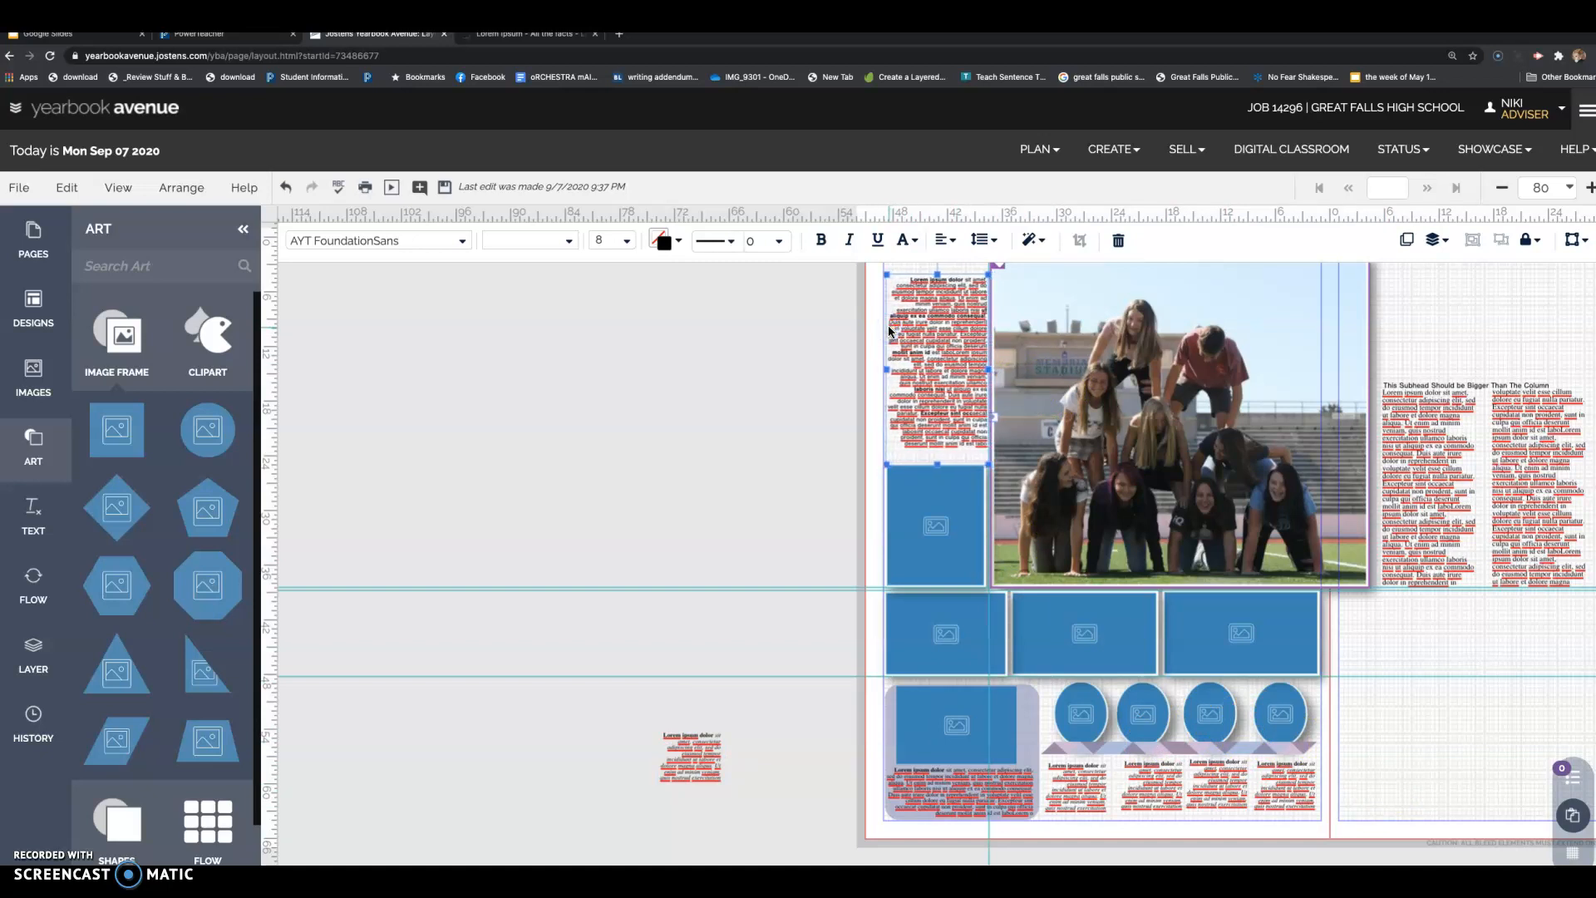
key(Left)
key(Left)
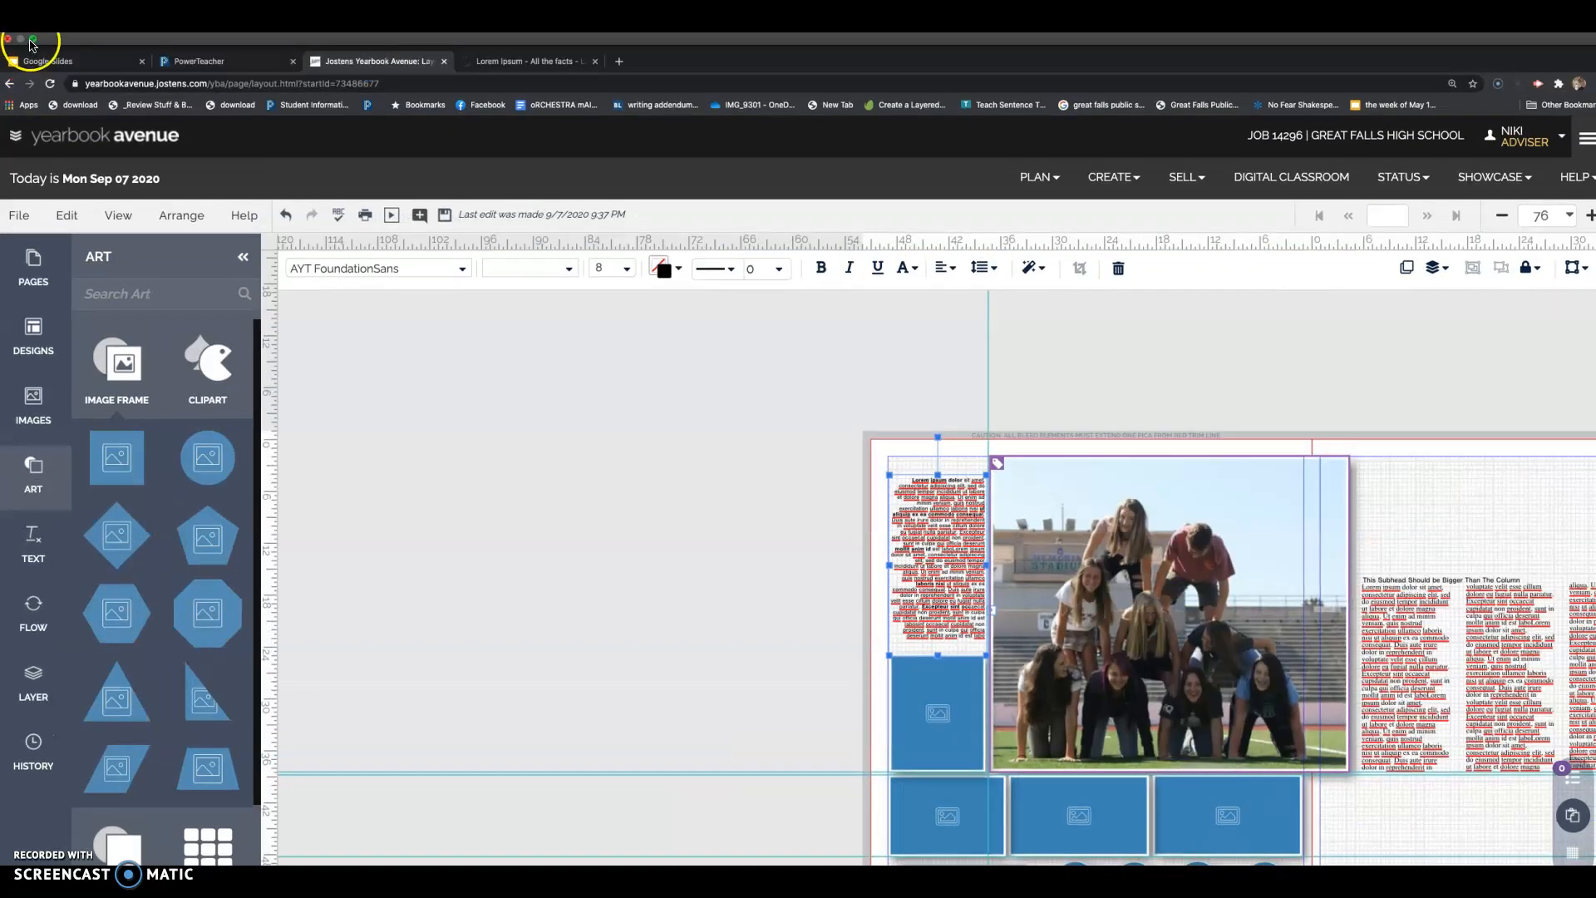
- Take the browser window out of full screen to reveal the desktop
click(32, 39)
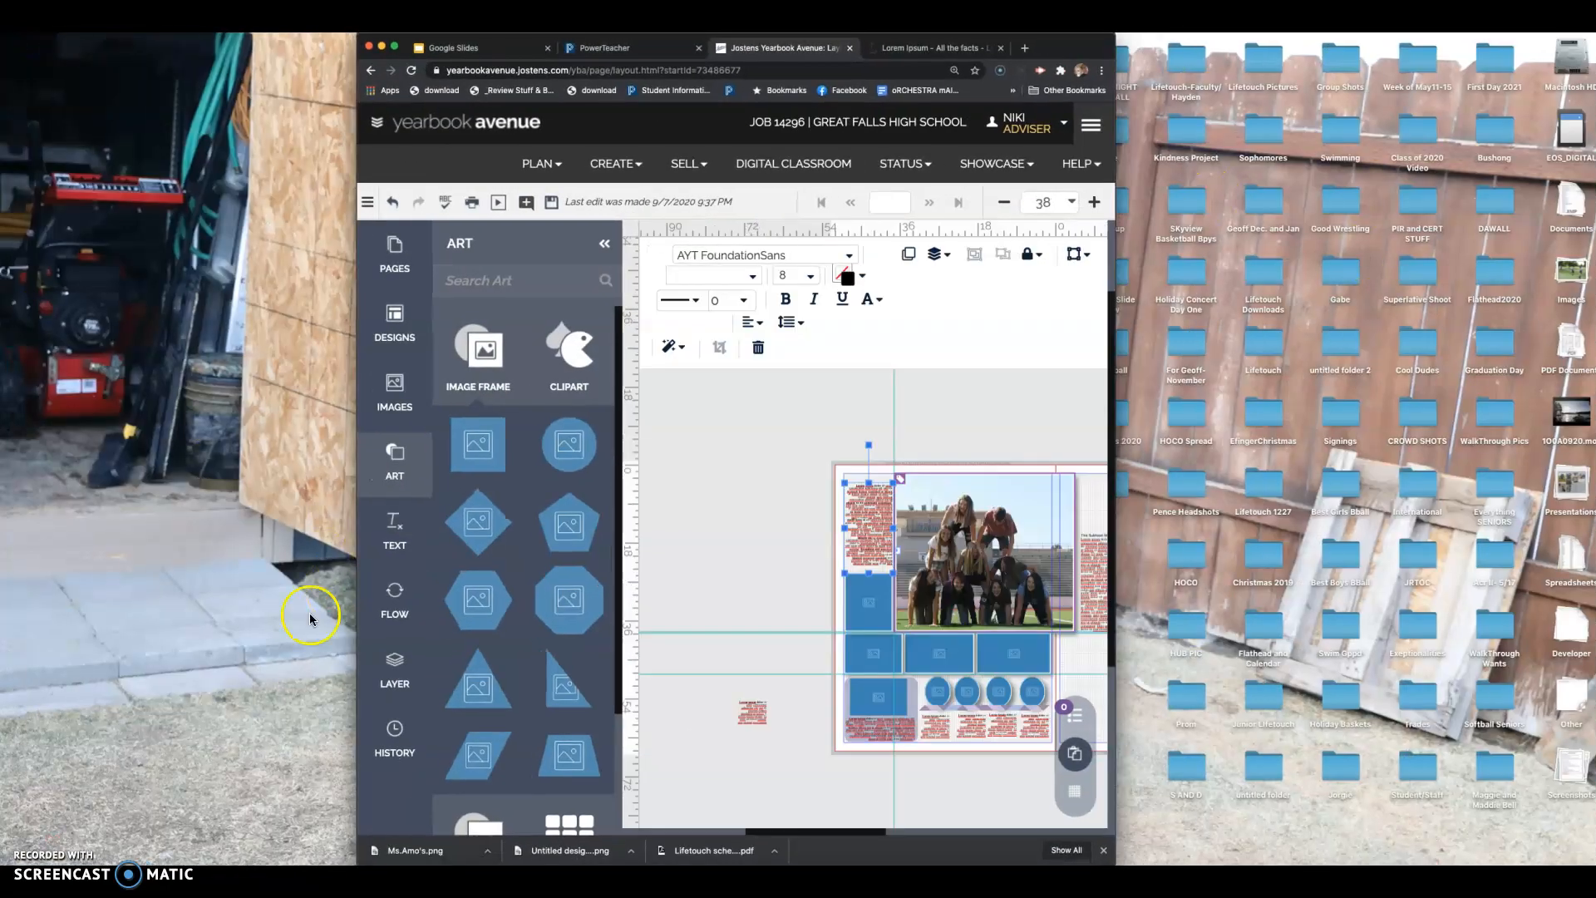